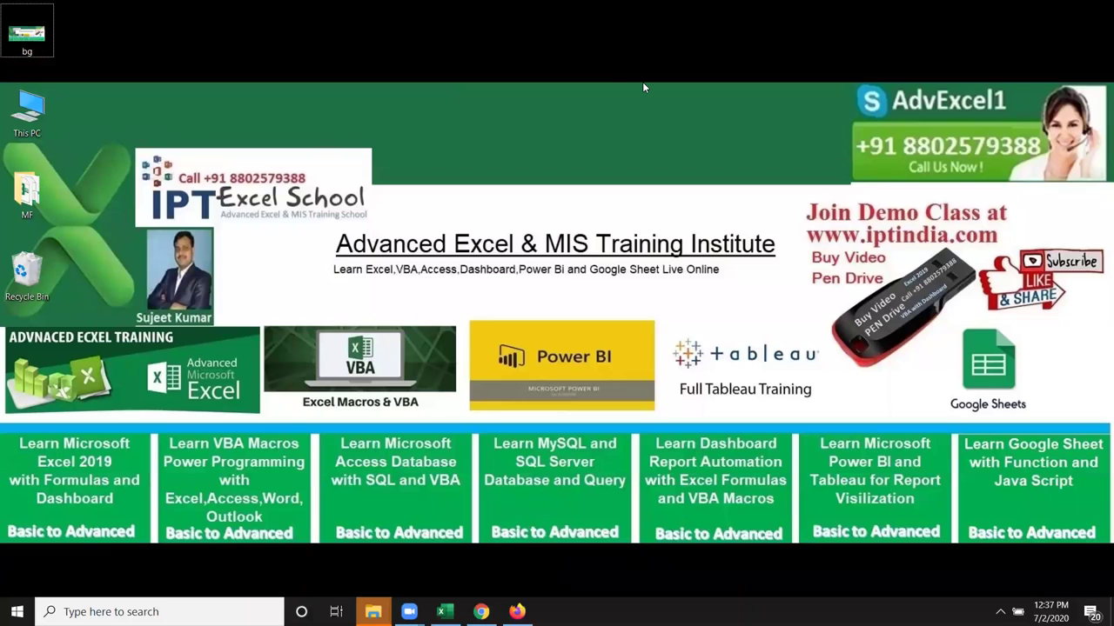
Deselect the desktop icon and restore the Excel Book1 window from the taskbar
click(693, 179)
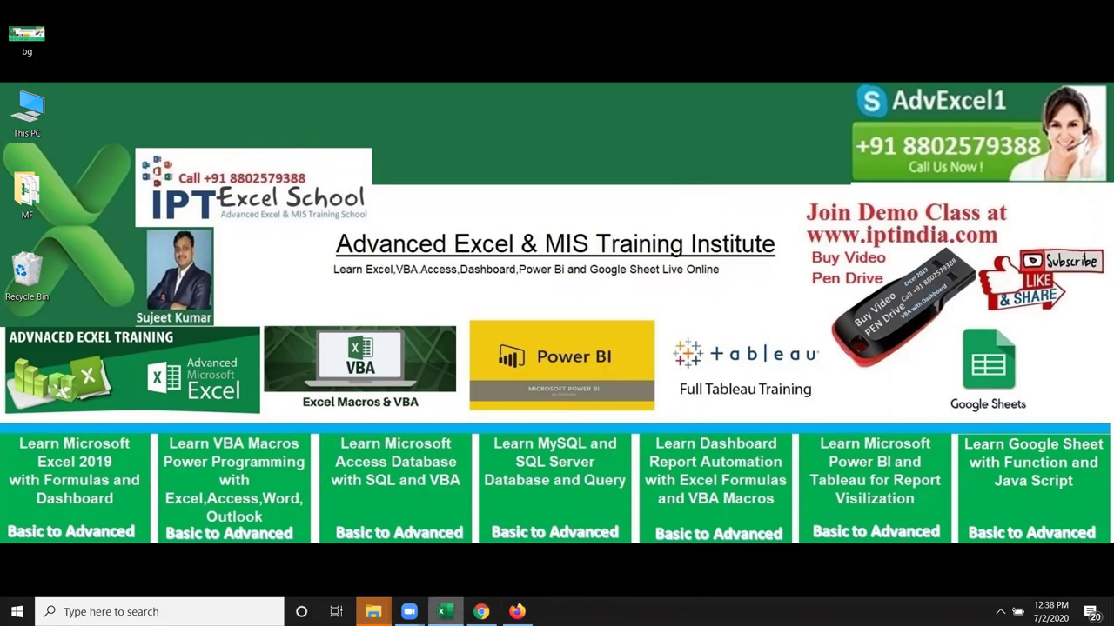
click(445, 611)
click(169, 196)
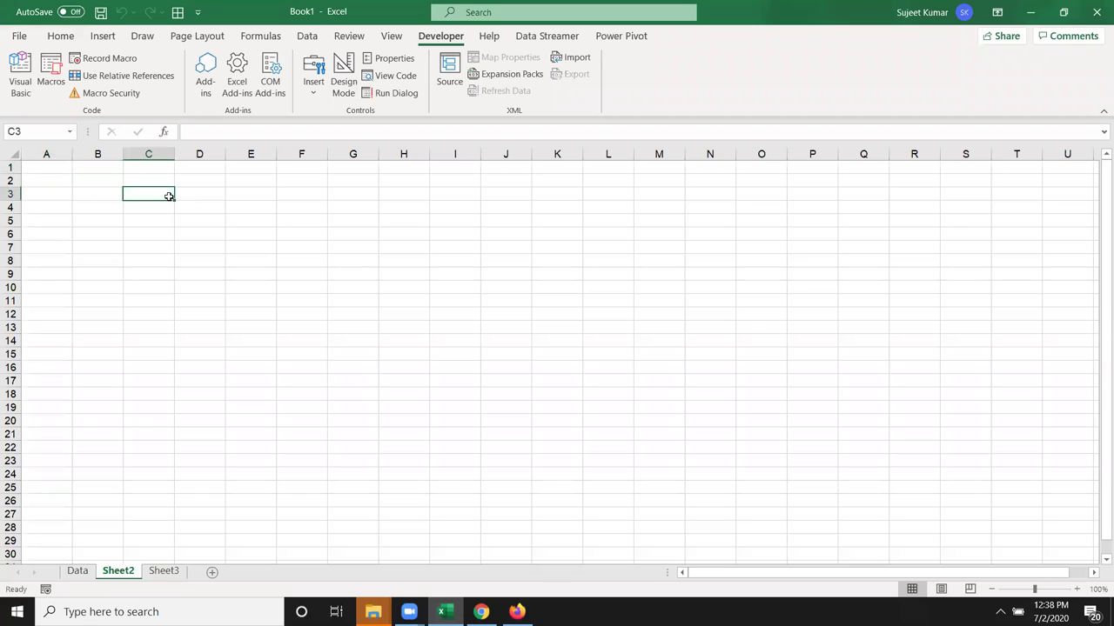
click(104, 183)
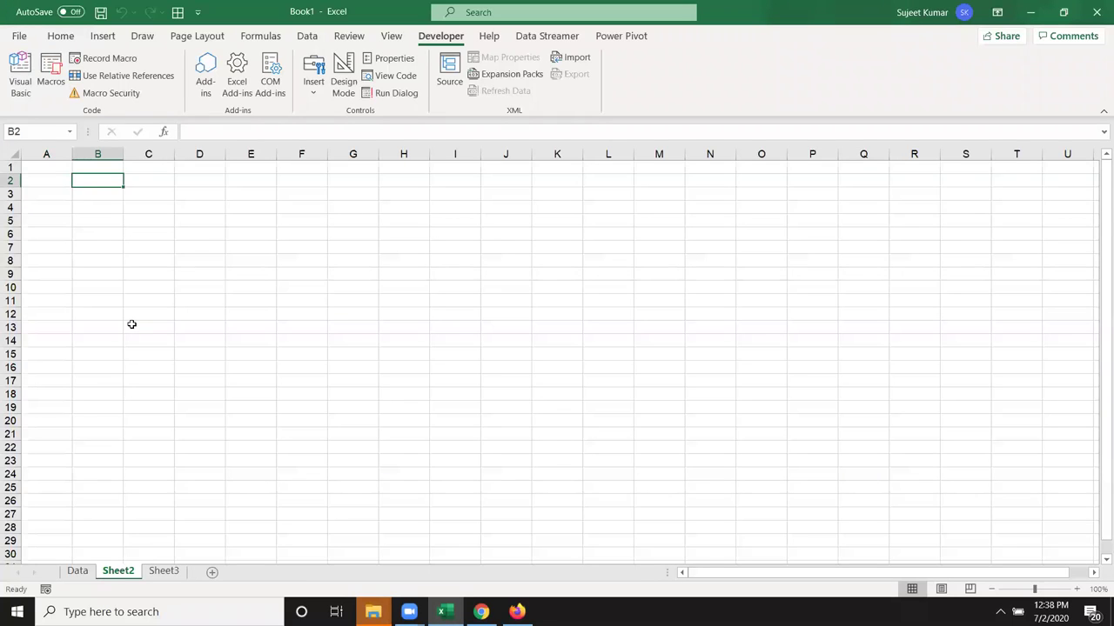
drag(165, 341, 199, 261)
Record Macro1 in This Workbook, select cell A1, and open the Visual Basic editor
click(112, 221)
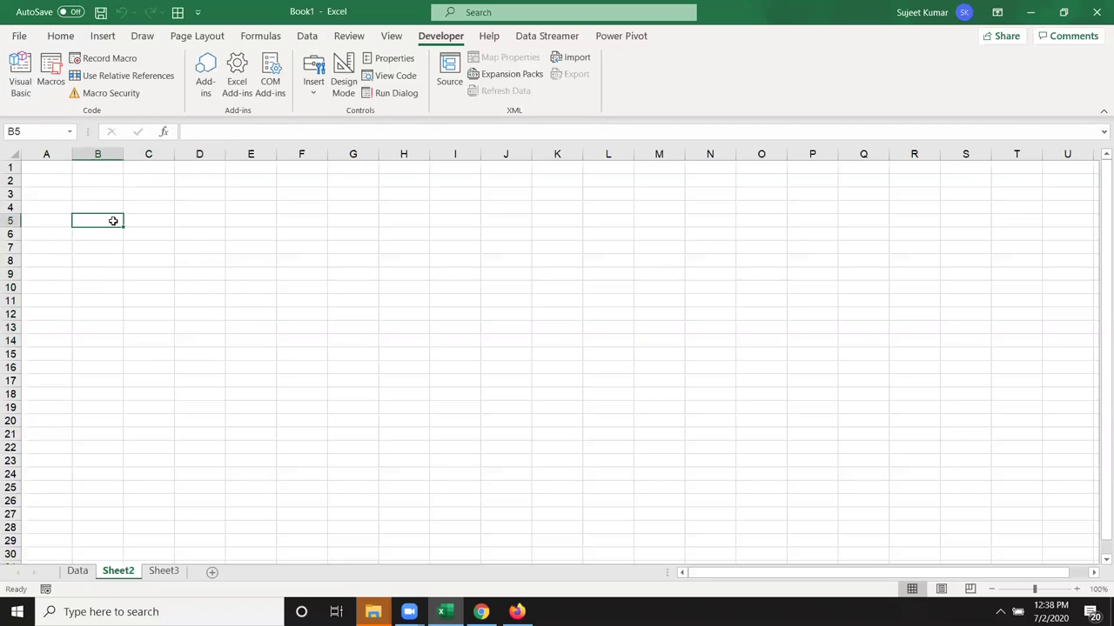
click(102, 58)
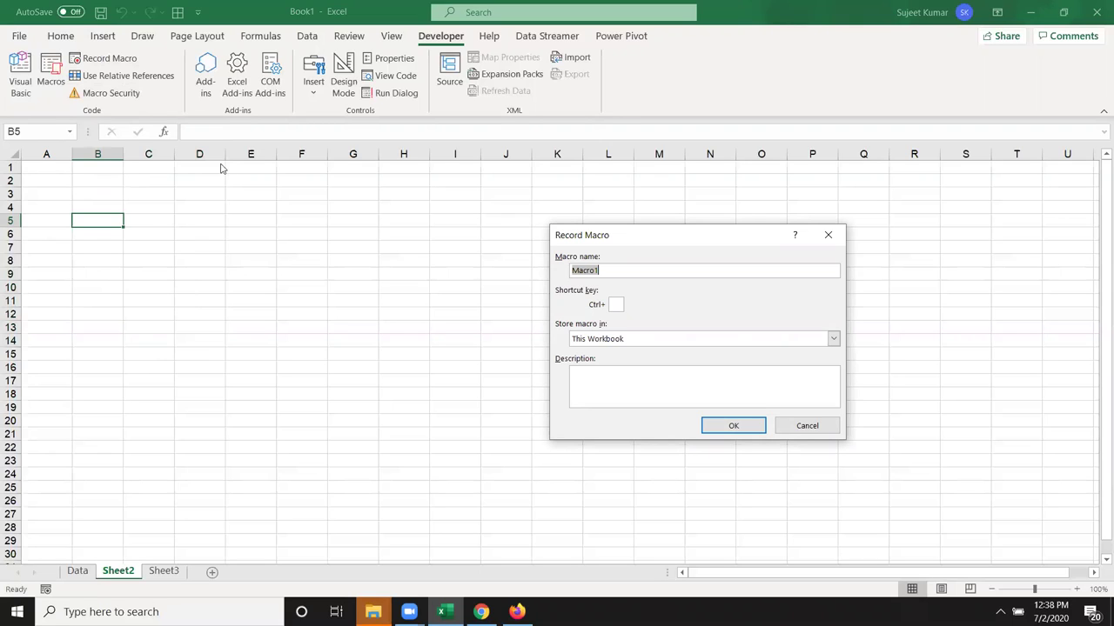
click(727, 425)
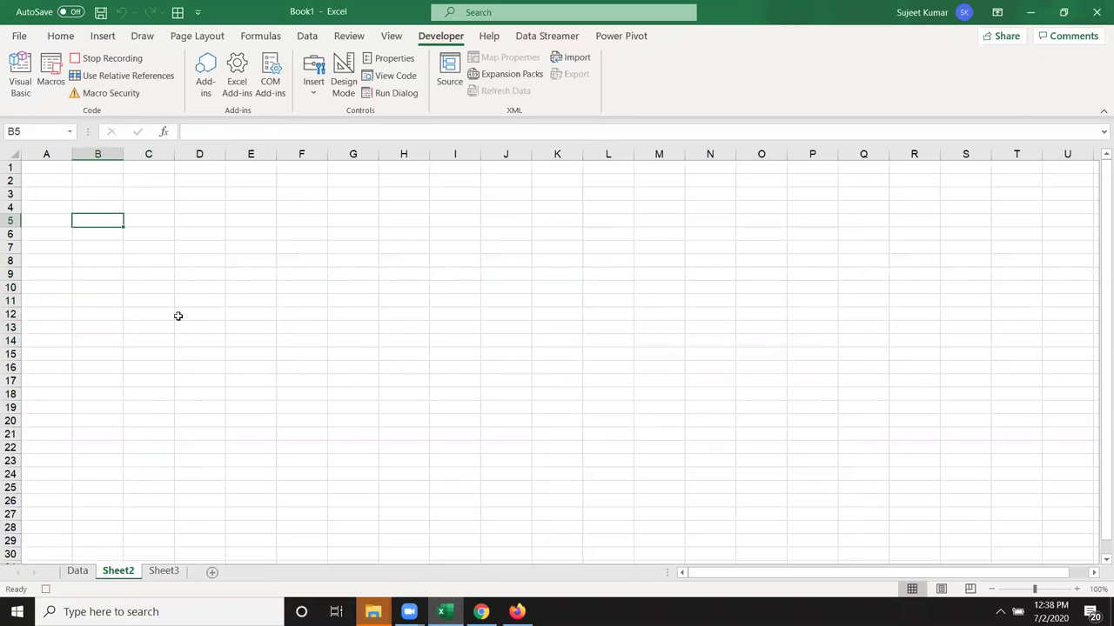
click(51, 166)
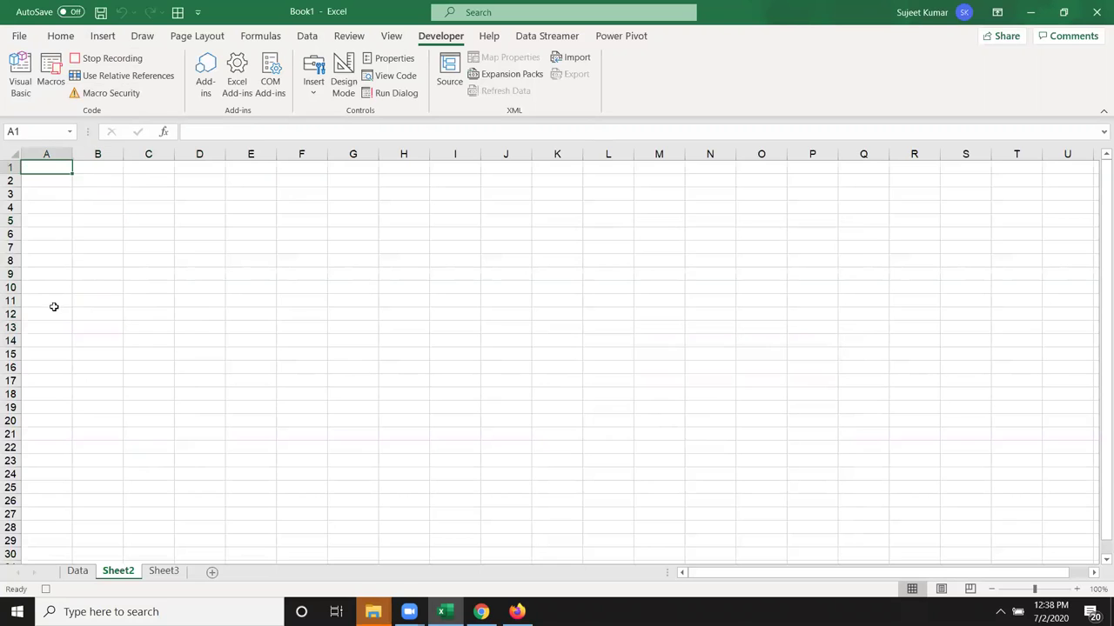
click(20, 74)
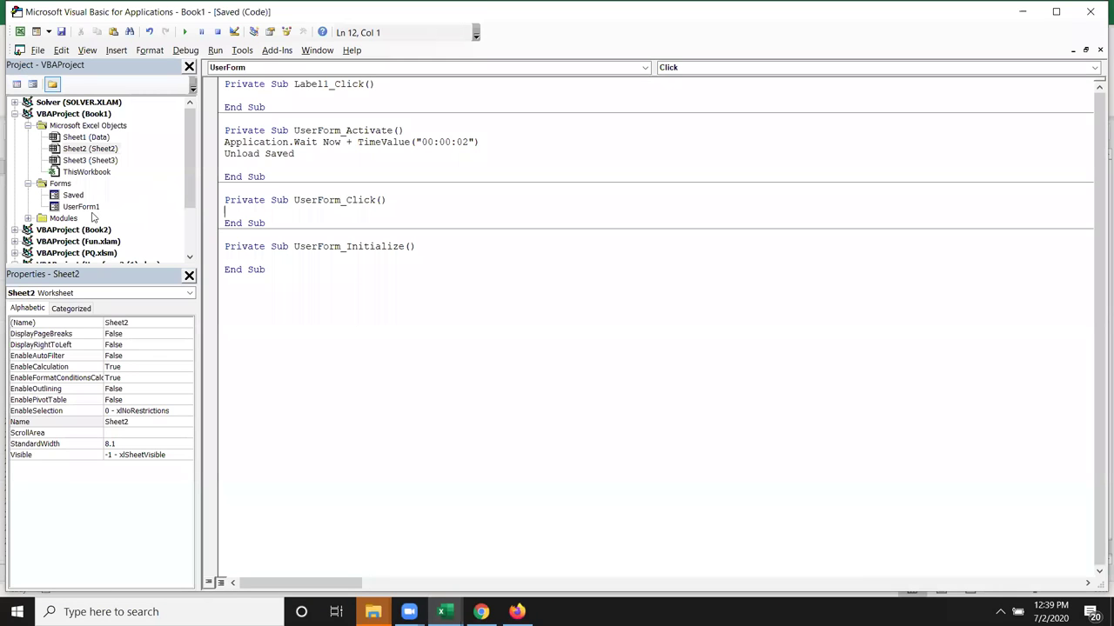
Open Module1 and select Macro1's recorded Range("A1").Select line
double_click(64, 219)
click(77, 233)
double_click(77, 229)
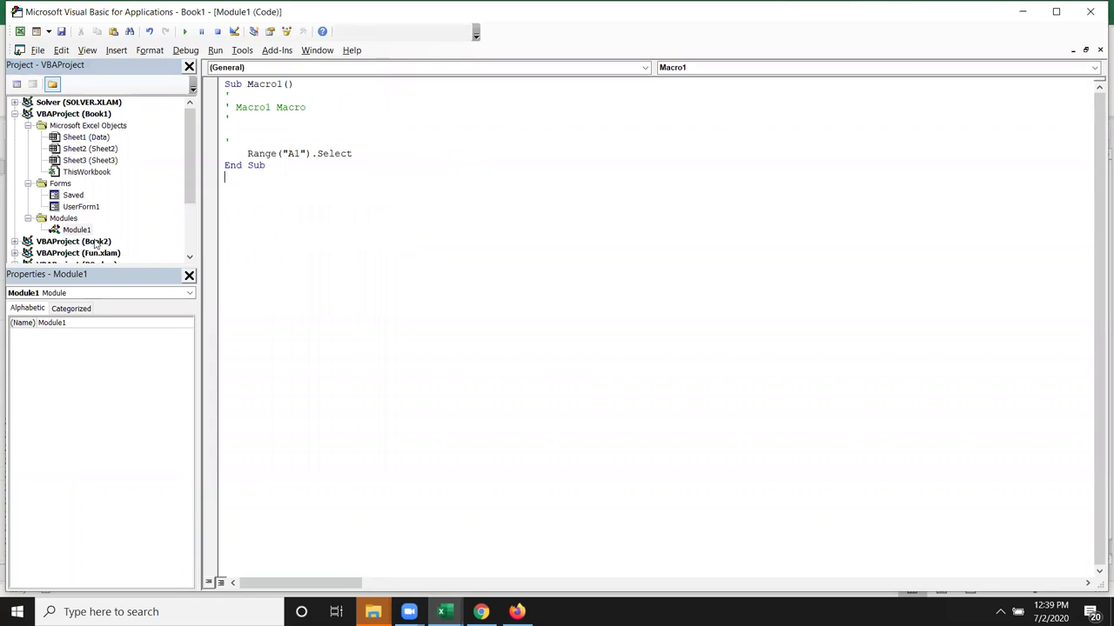
drag(353, 154, 247, 154)
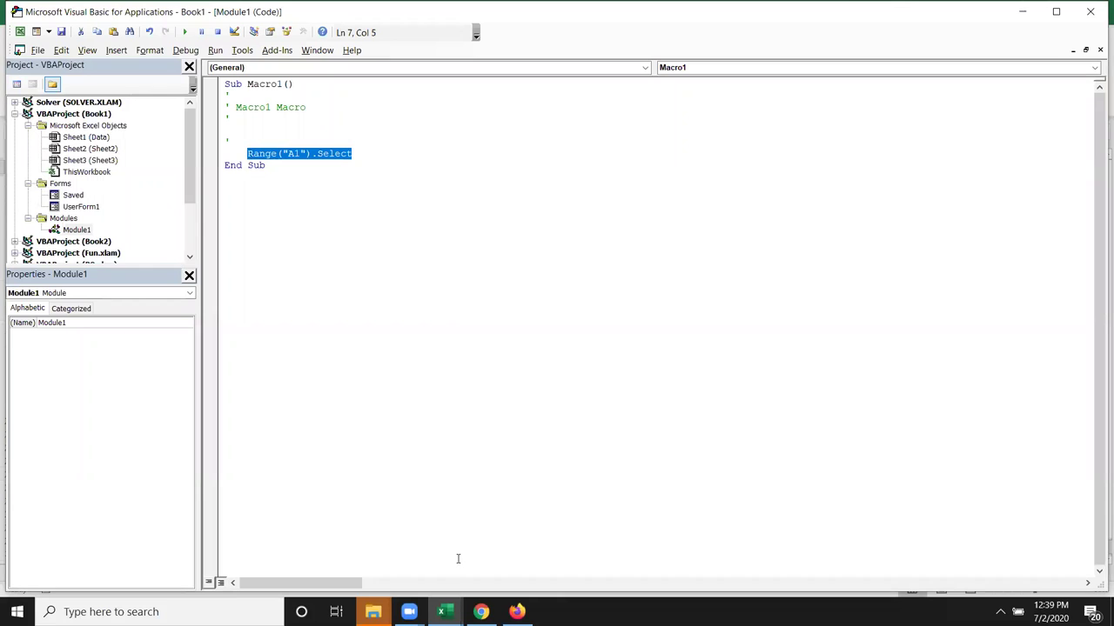
Dock the VBA editor on the right side and switch back to a smaller Excel window
mouse_move(442, 612)
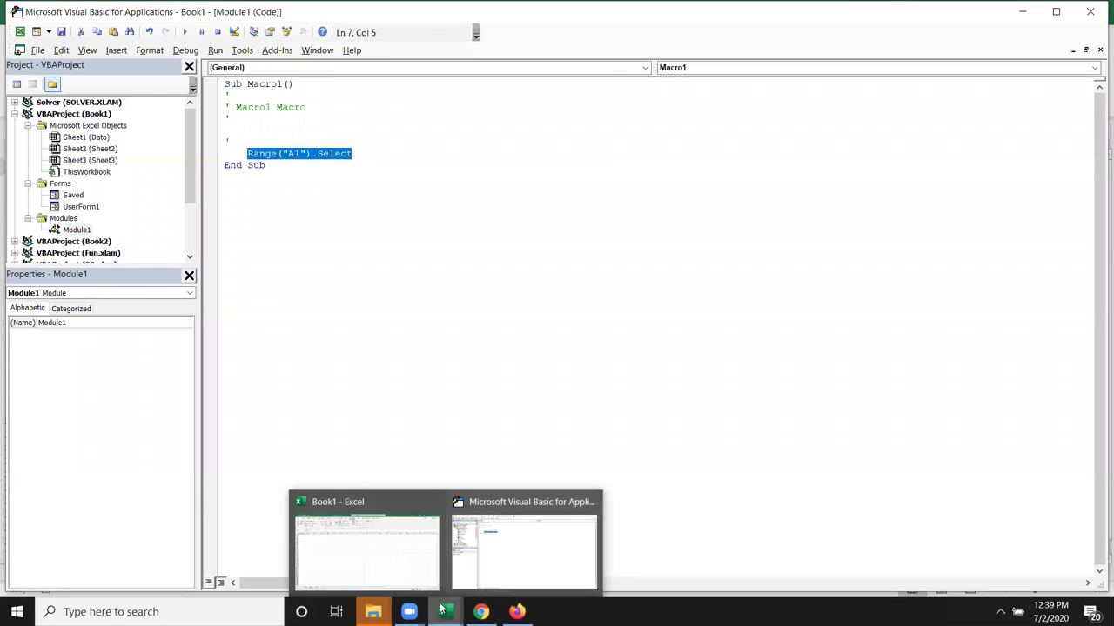
mouse_move(418, 570)
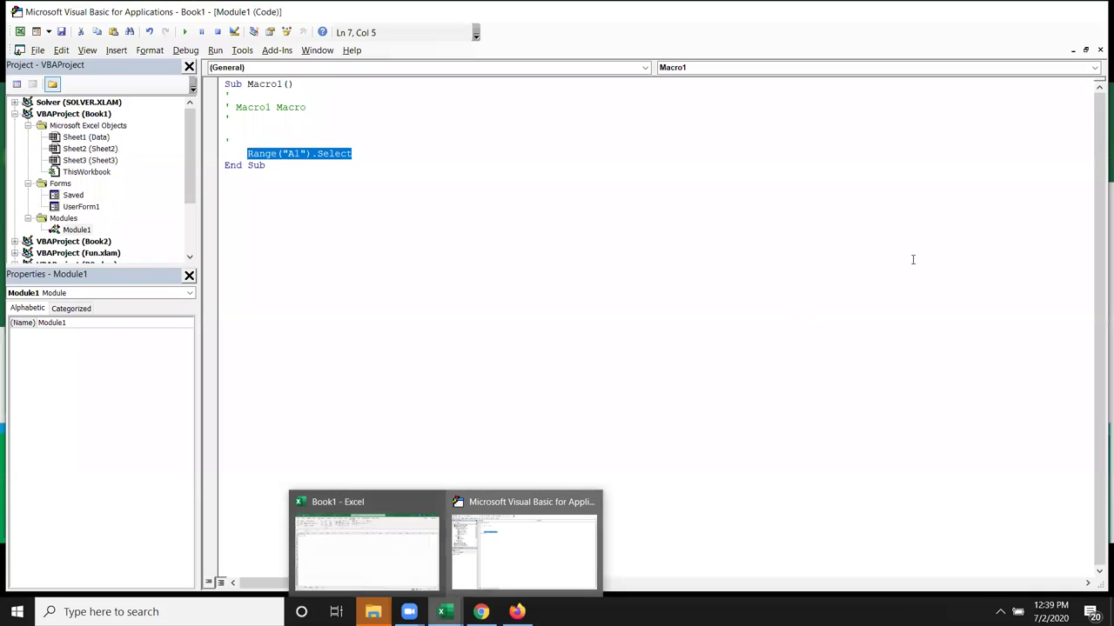
click(513, 548)
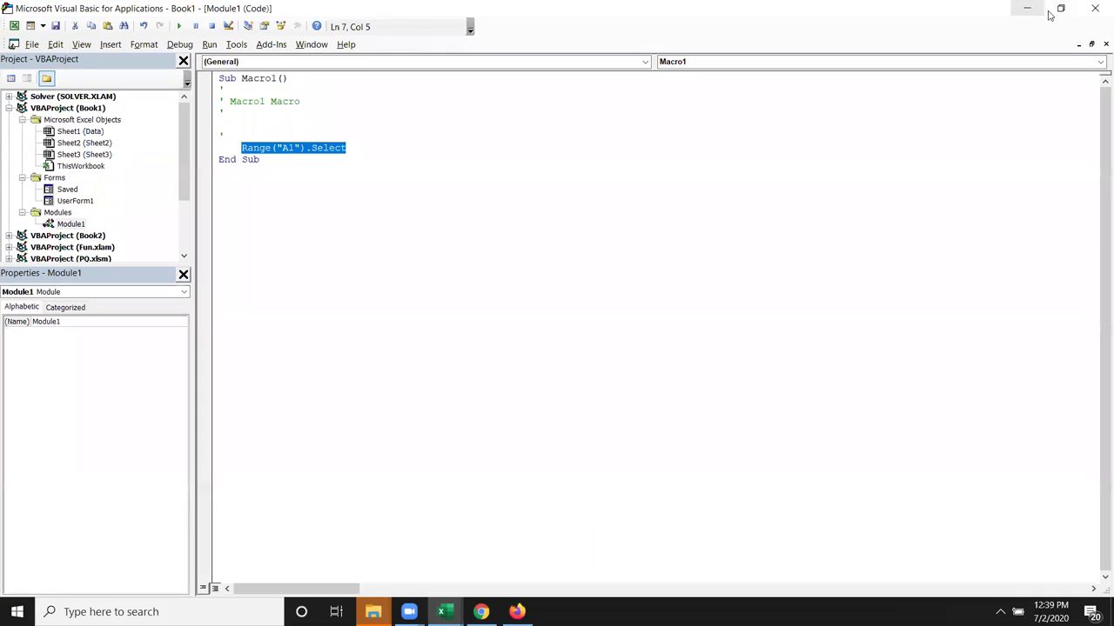
click(1055, 18)
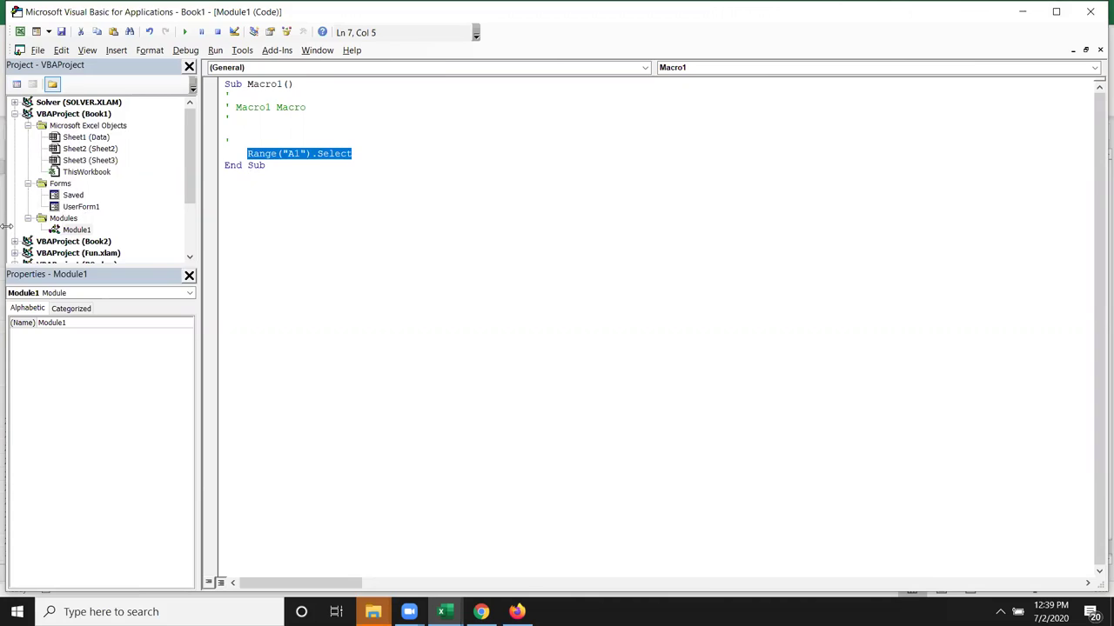
drag(4, 226, 716, 226)
click(675, 116)
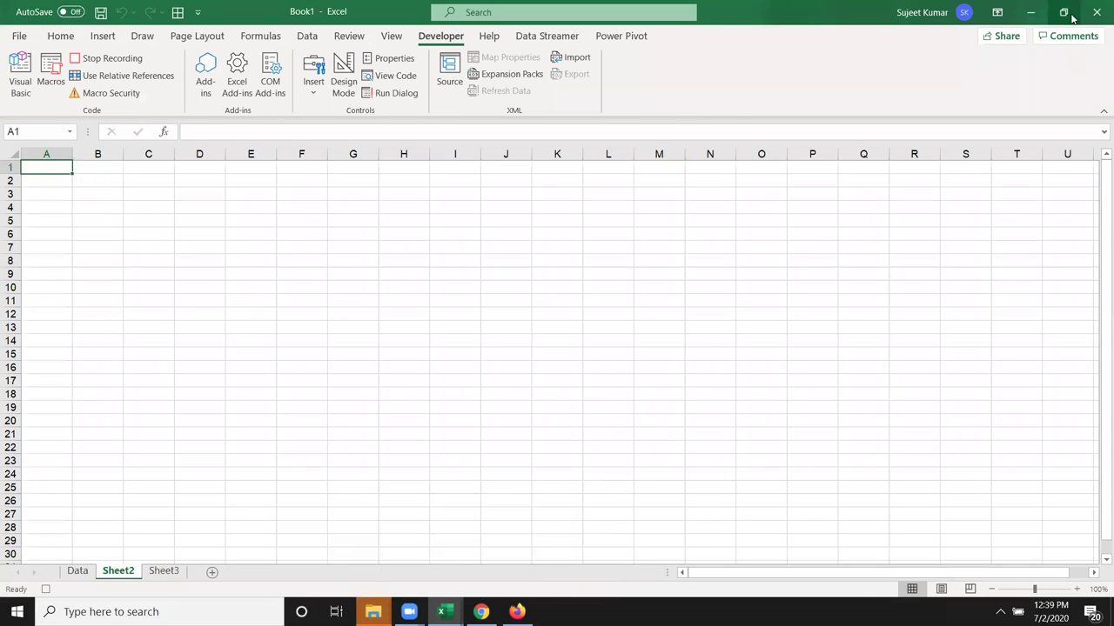
click(1071, 15)
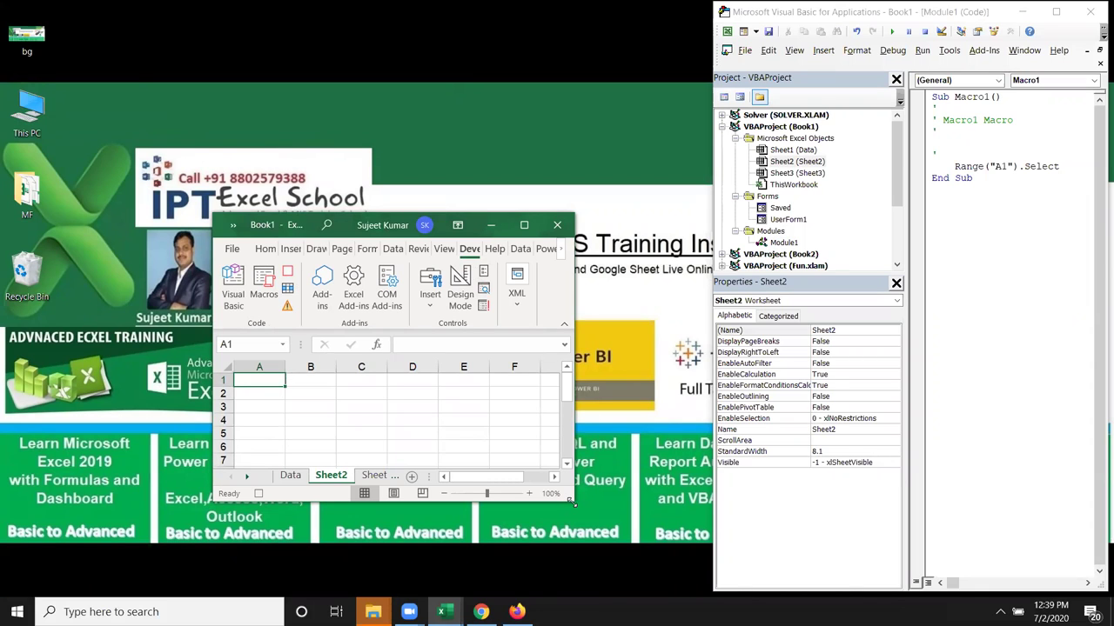
Fit Excel to the left half beside the VBA editor and select the recorded Application window lines
drag(570, 502, 706, 604)
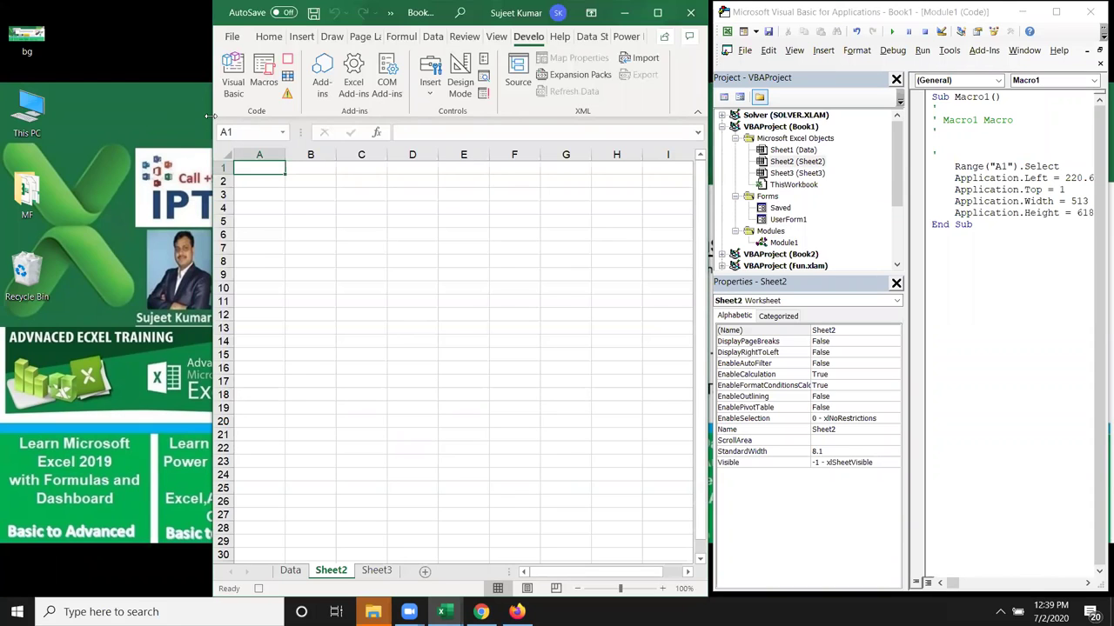
drag(210, 116, 18, 115)
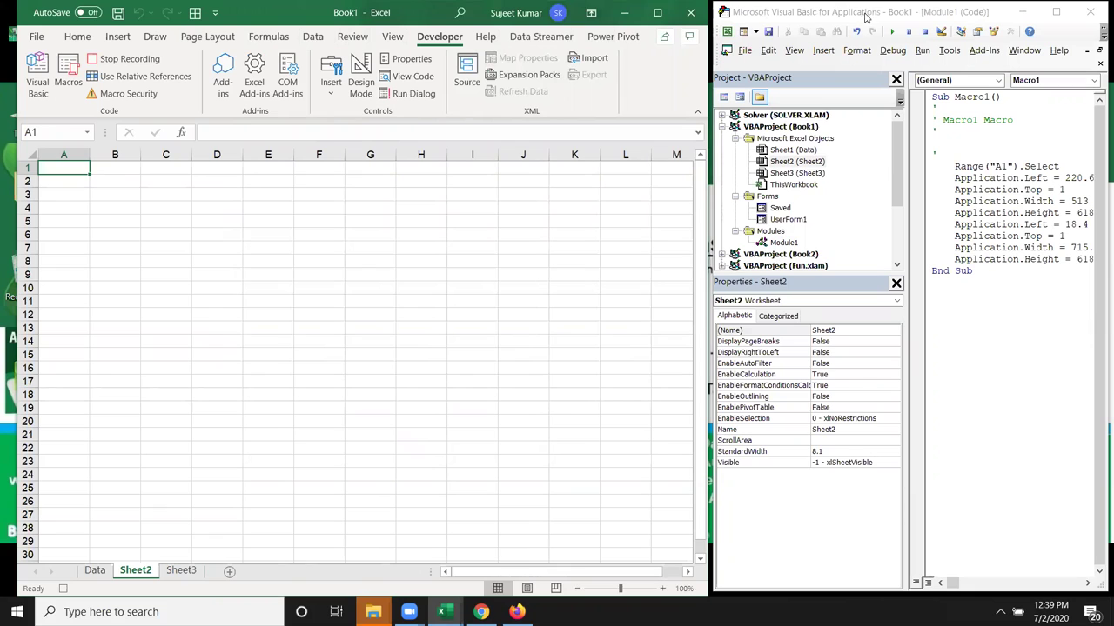
click(861, 15)
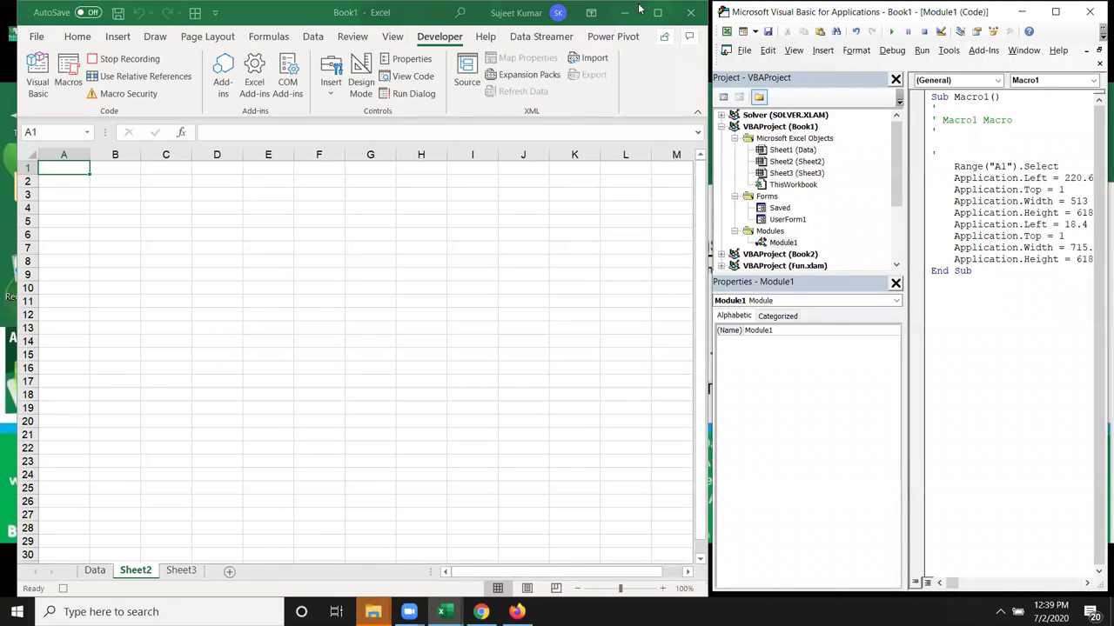
drag(17, 109, 4, 109)
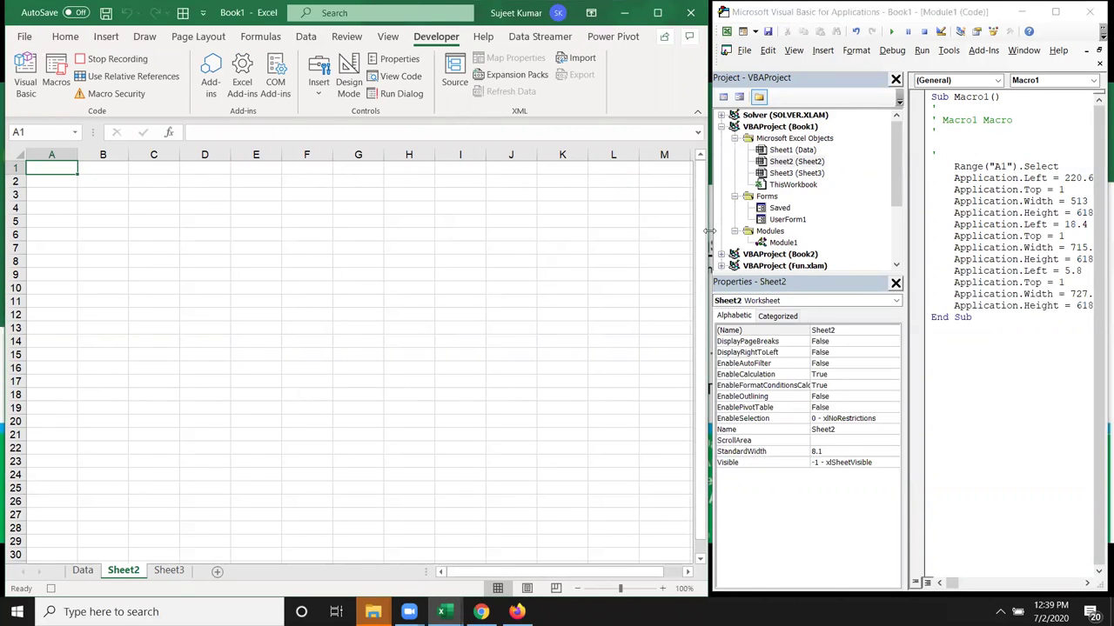
drag(709, 230, 653, 233)
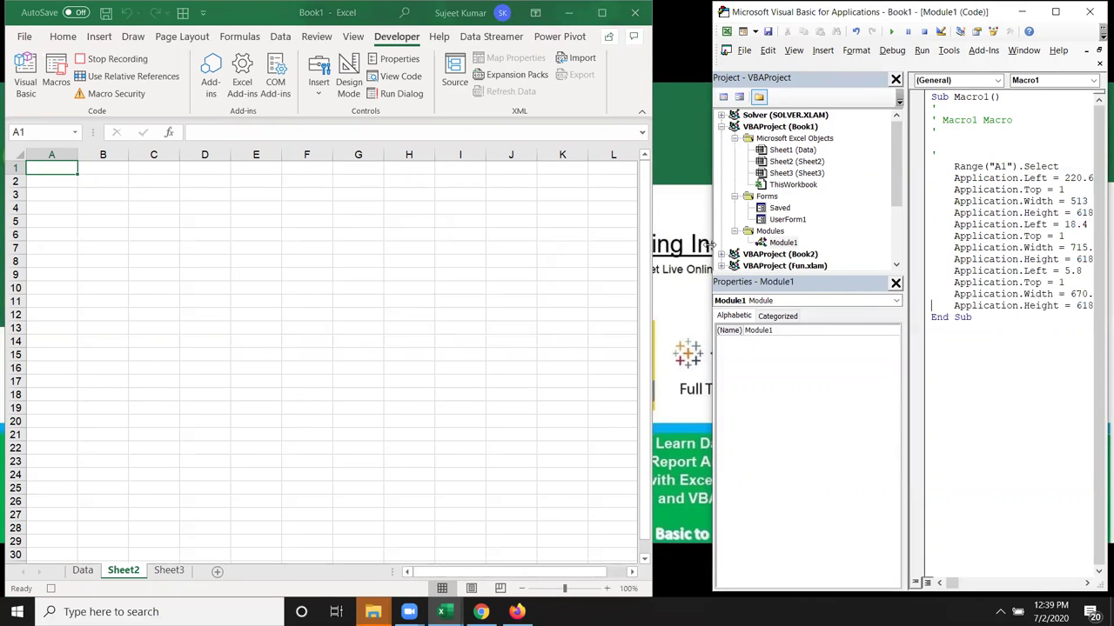
click(47, 171)
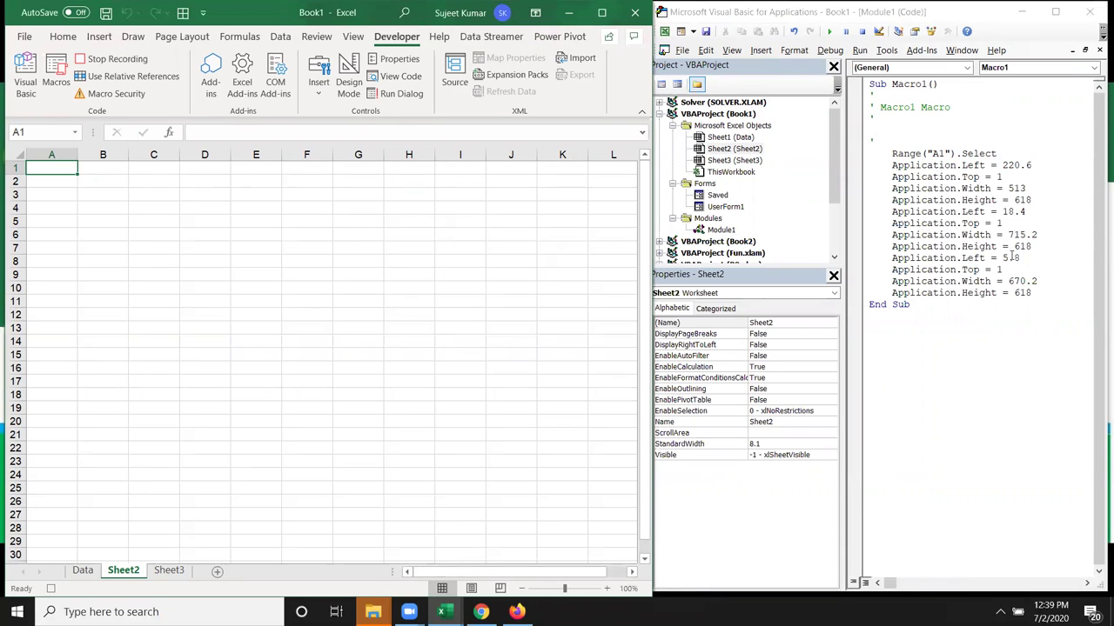
drag(1041, 289, 889, 171)
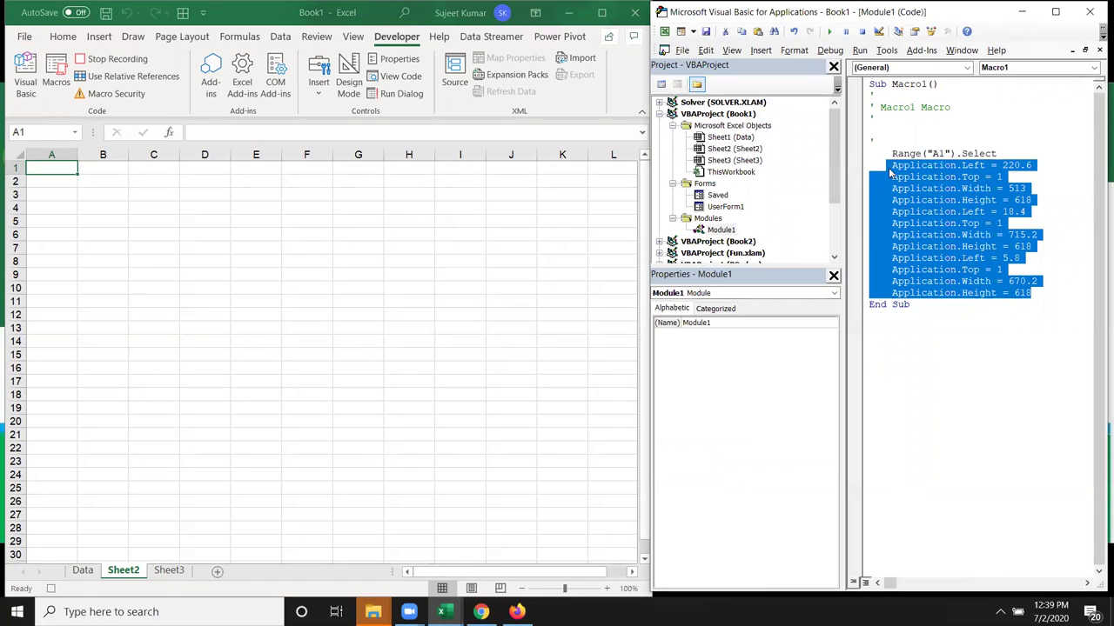
Delete the recorded Application window position and size lines from Macro1
key(Delete)
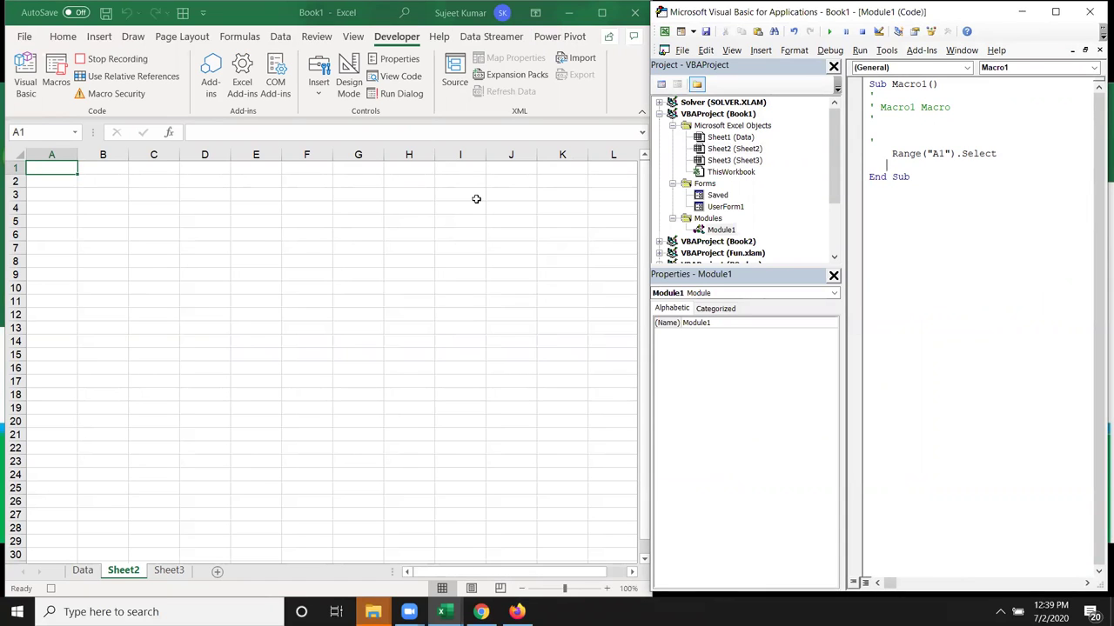
text(N)
key(BackSpace)
Enter the headers Name, Roll and Marks in A1:C1
click(57, 168)
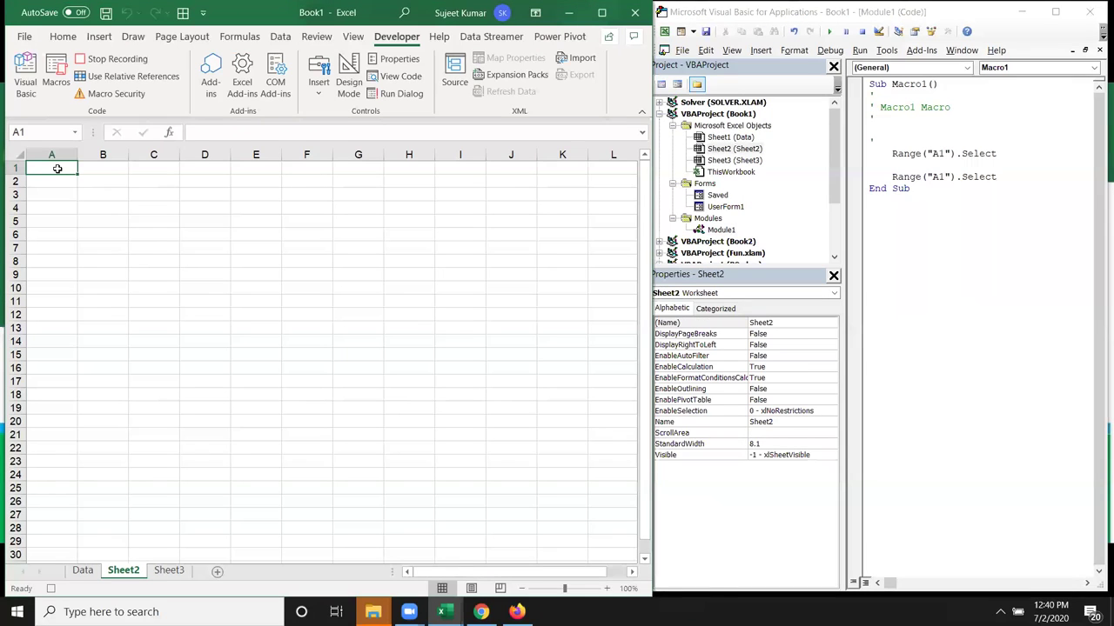
text(N)
text(am)
key(BackSpace)
text(me)
key(Tab)
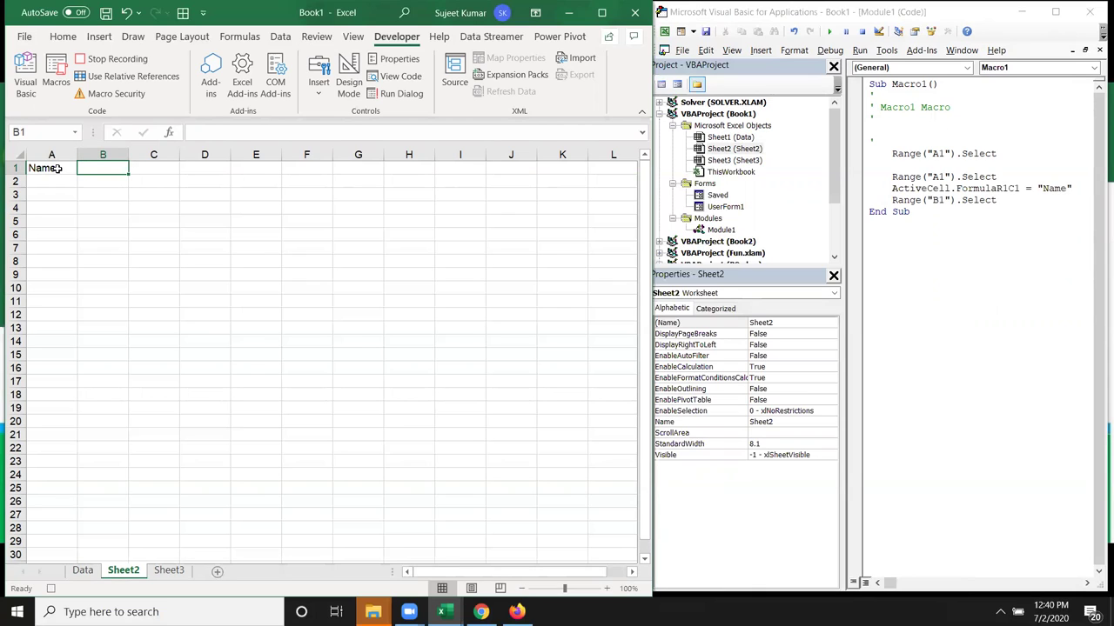
text(Roll)
key(Tab)
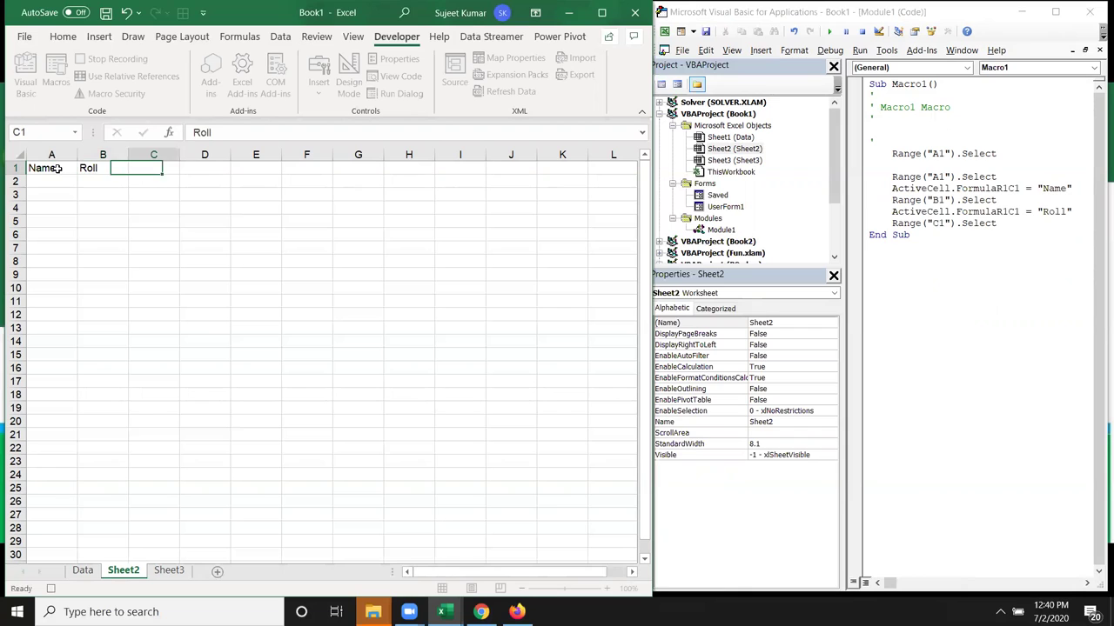
text(Ma)
text(rks)
key(Tab)
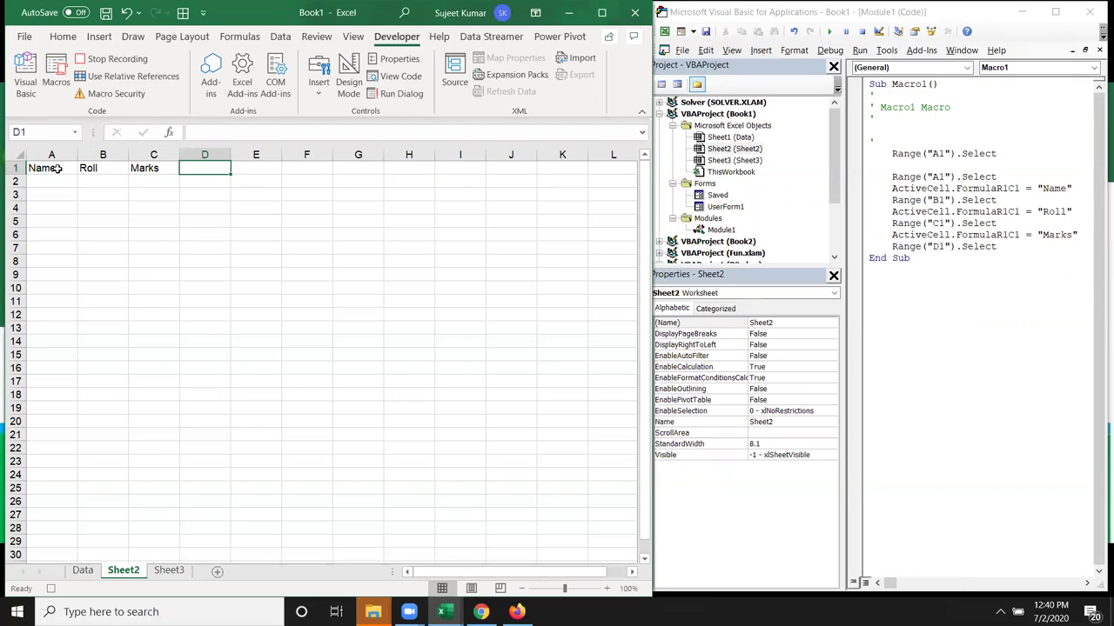
Enter a student's name, roll 6 and marks 65 in row 2, then select A1:C2
click(58, 177)
text(Puja)
key(Tab)
text(6)
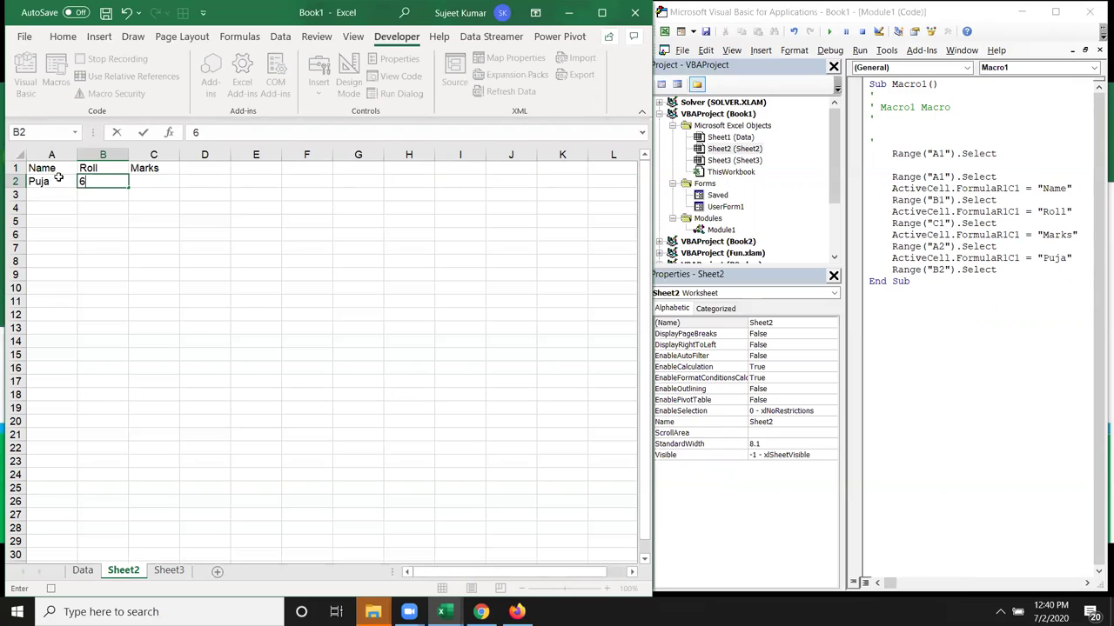
key(Tab)
text(65)
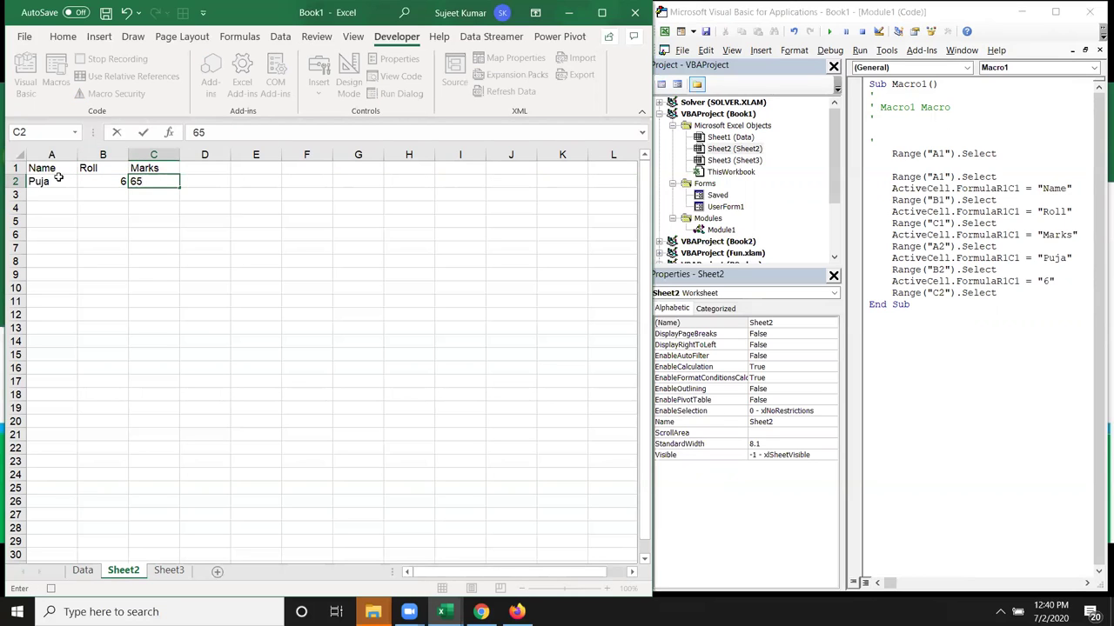
key(Tab)
drag(52, 168, 174, 181)
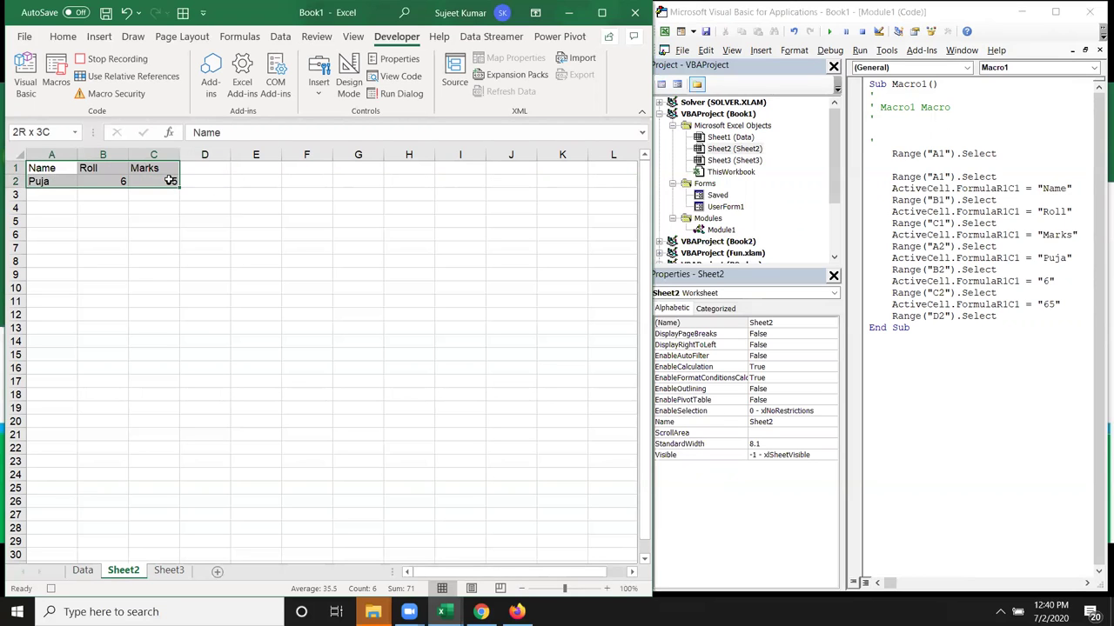
Apply yellow fill, Bold and Underline to the A1:C2 table from the Home tab
click(116, 59)
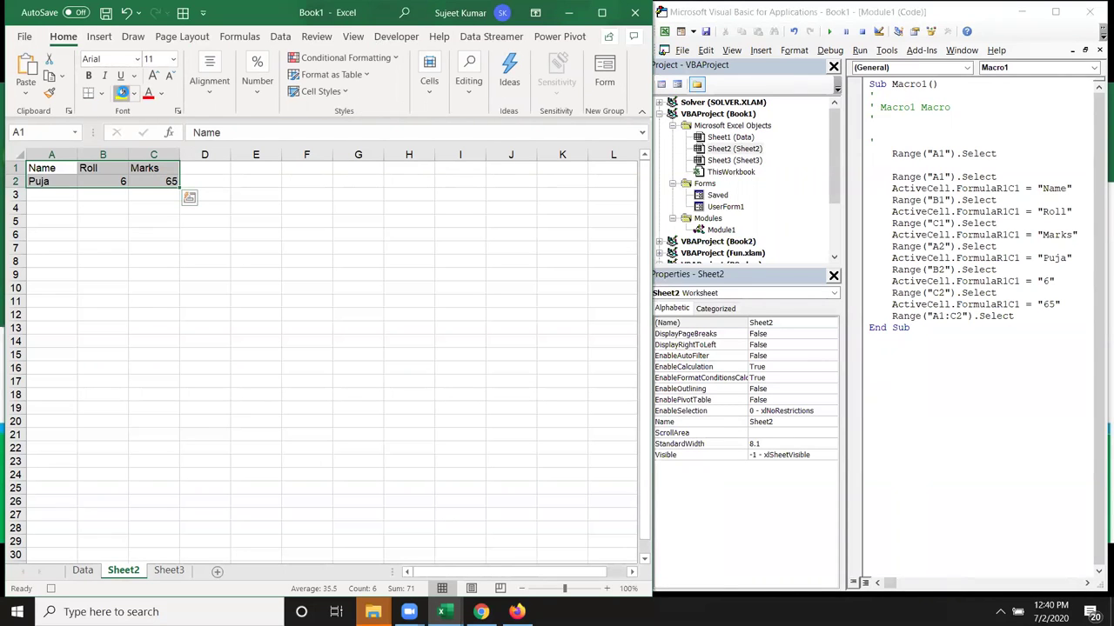
click(122, 94)
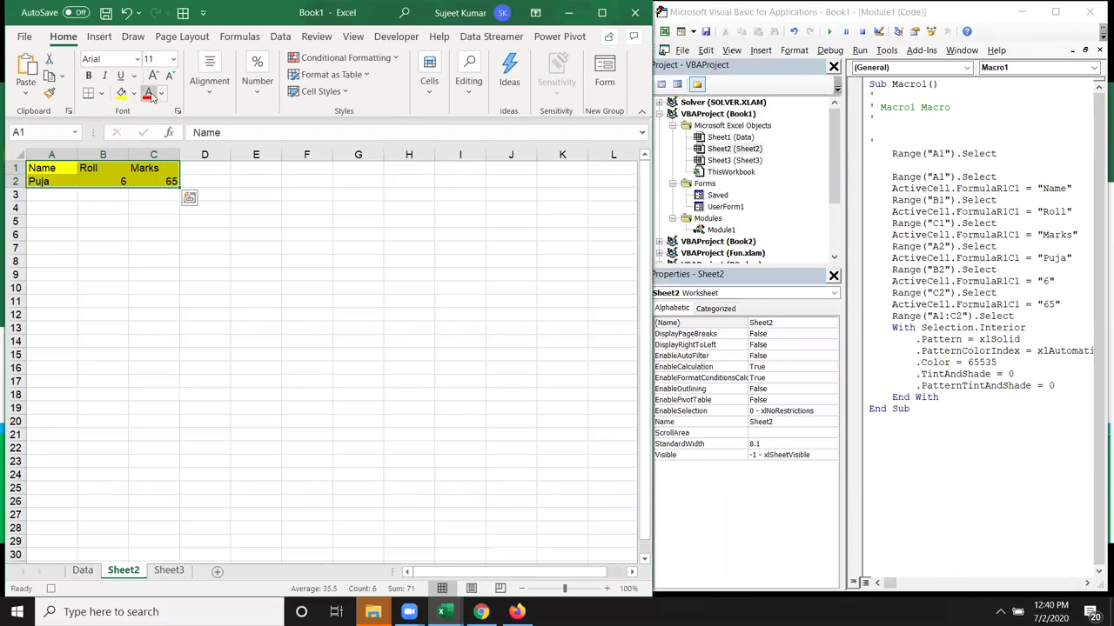
click(92, 76)
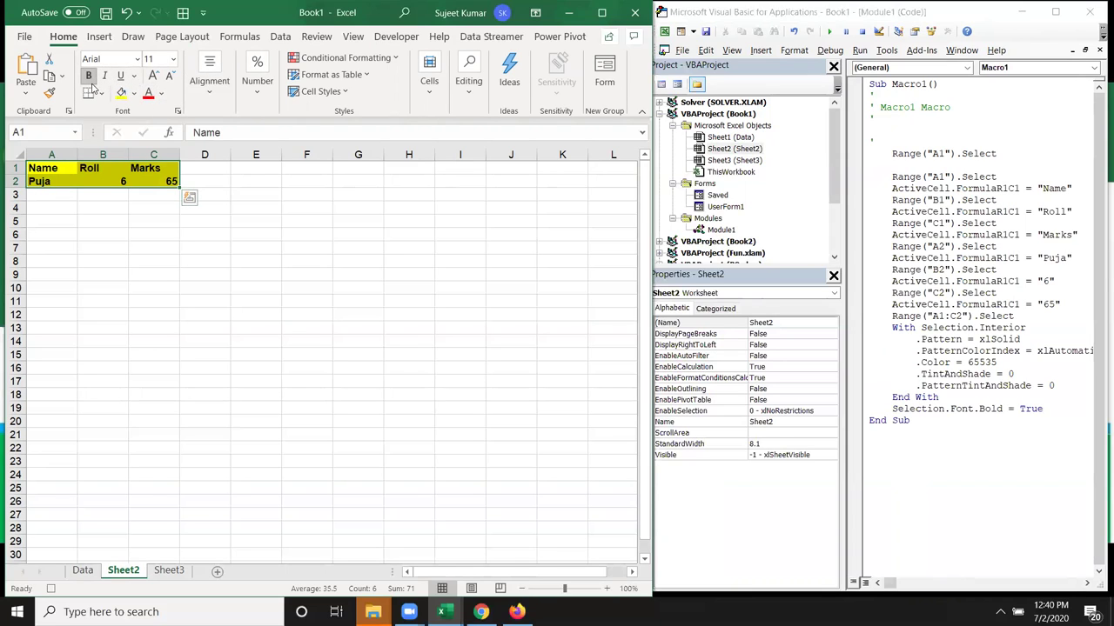
click(119, 76)
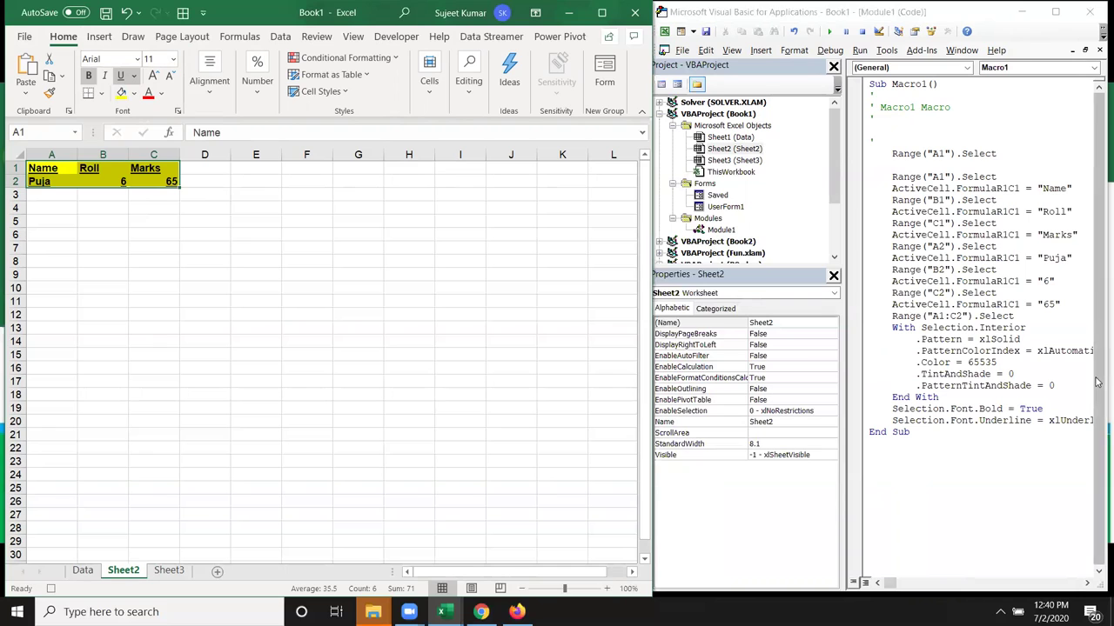
Delete columns A through C to clear the sample table
drag(1006, 430, 890, 177)
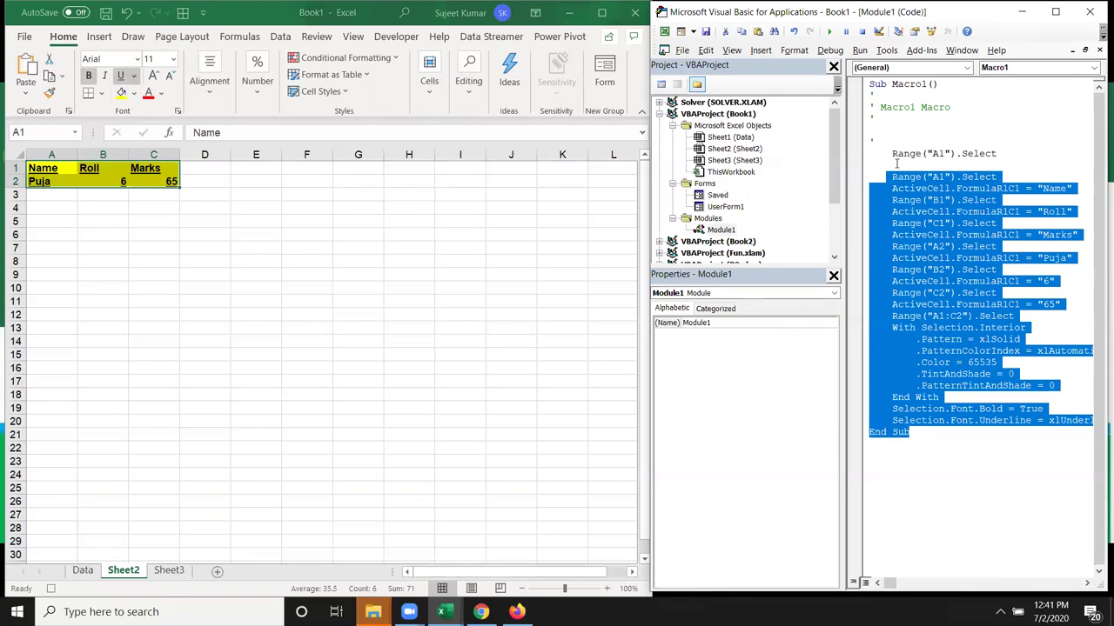
click(52, 590)
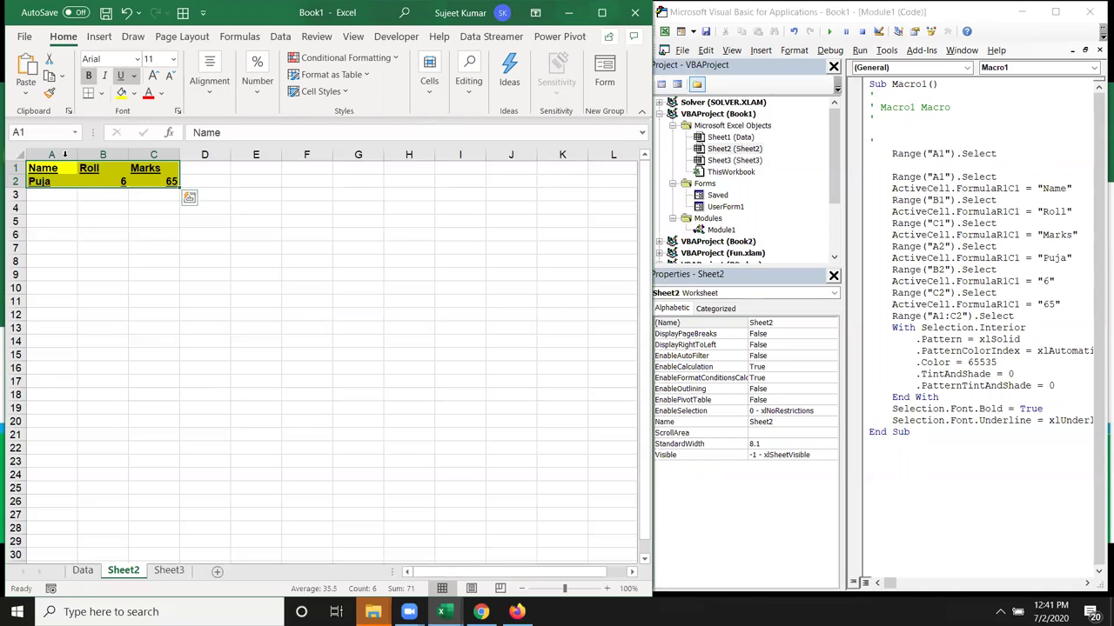
drag(51, 154, 170, 139)
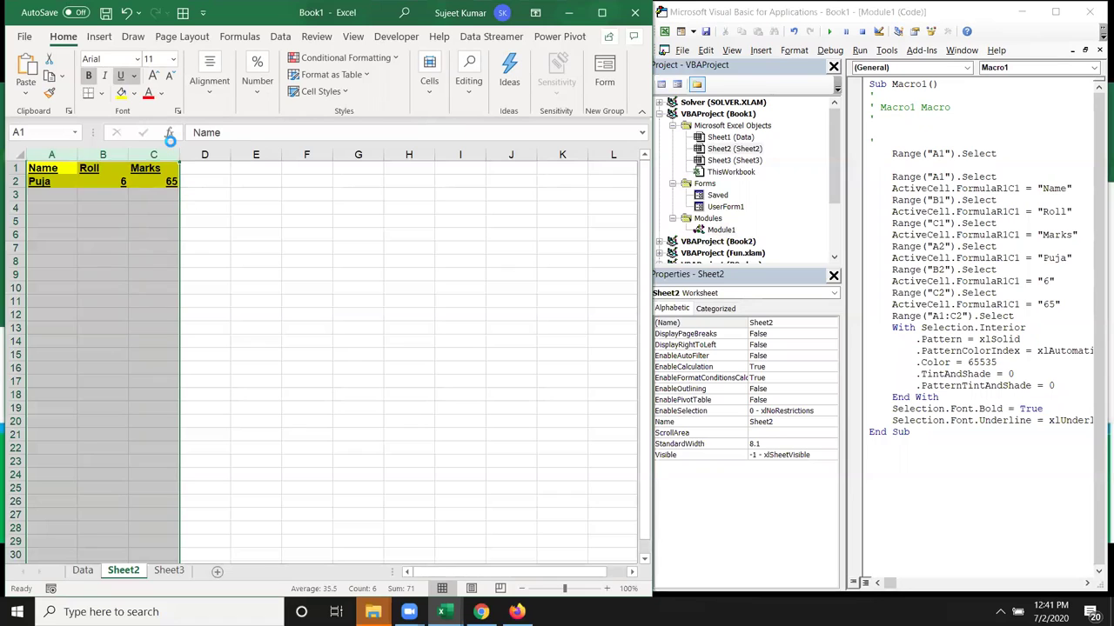
key(ctrl+minus)
click(61, 173)
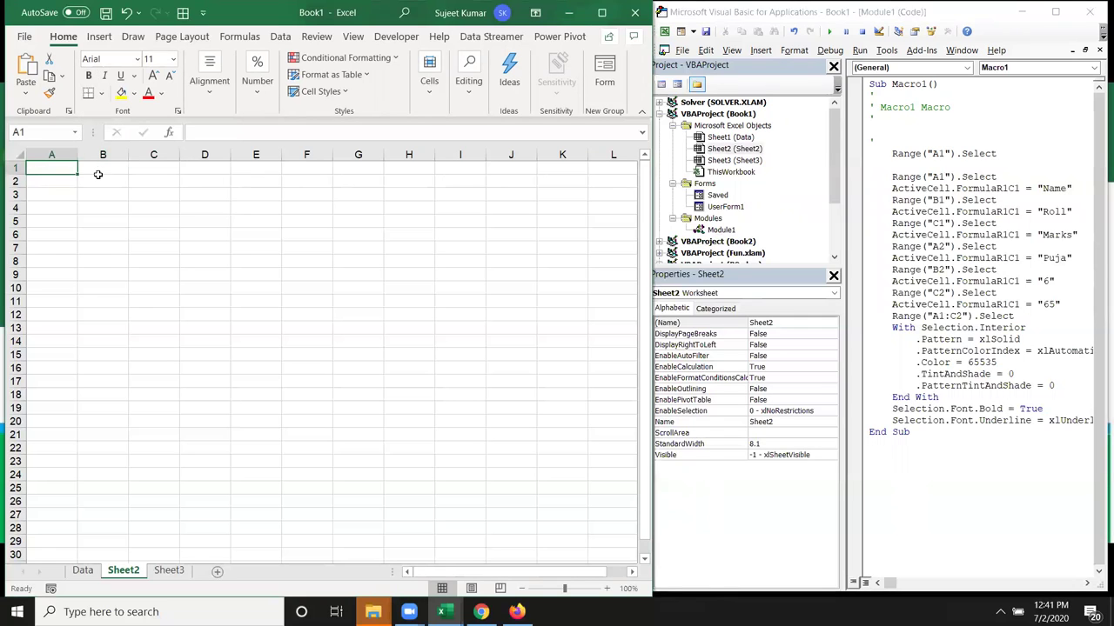
Select and delete all of the Macro1 code in Module1
click(1051, 407)
drag(951, 440, 853, 84)
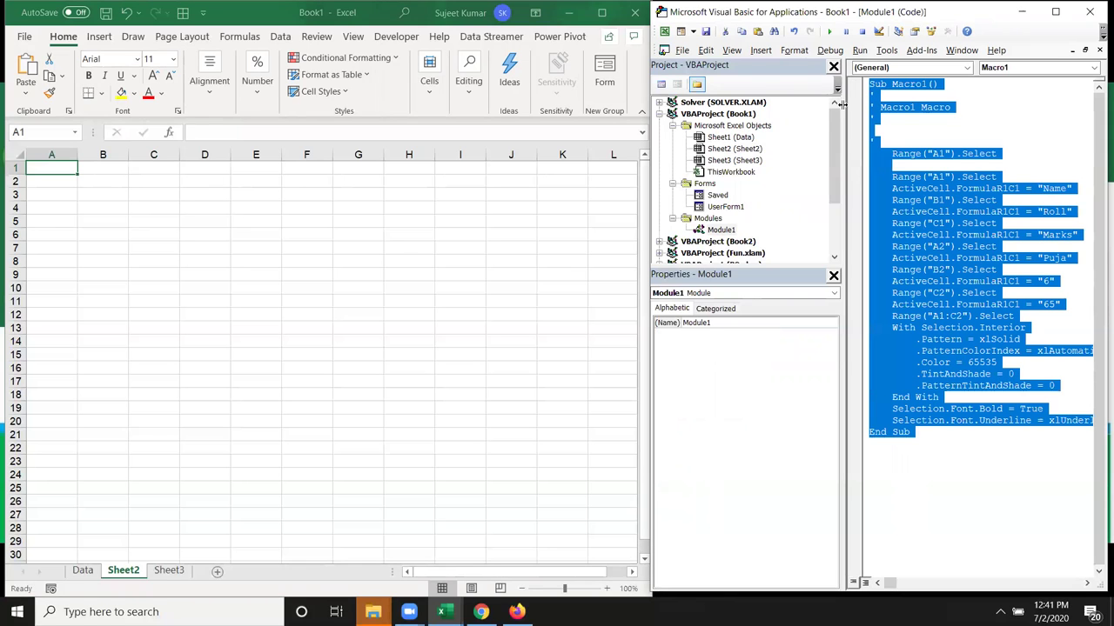
key(Delete)
click(99, 178)
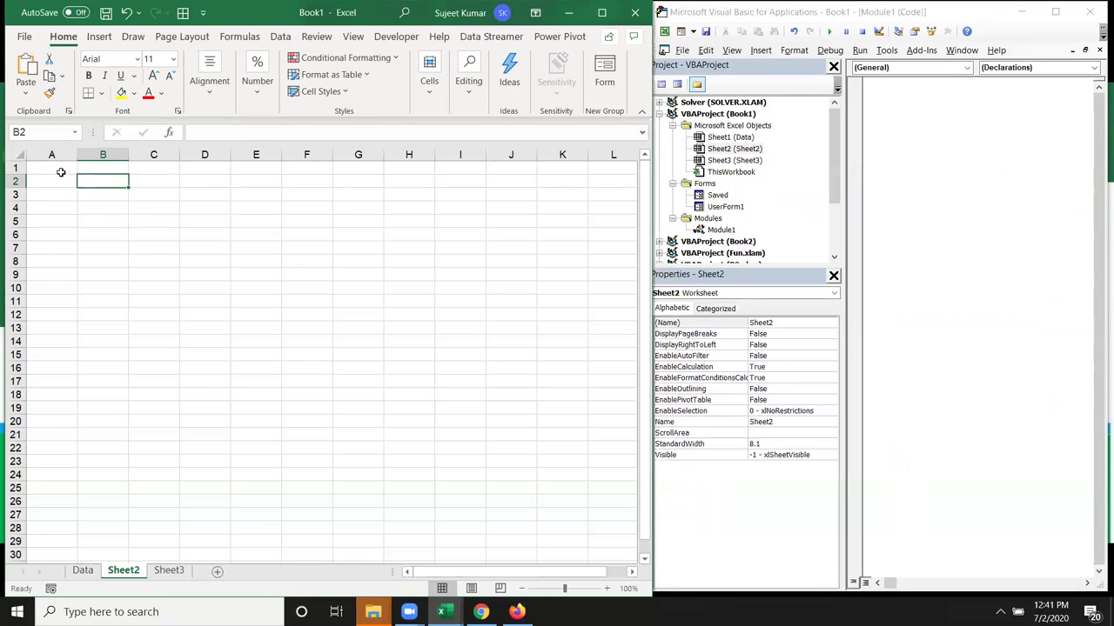
click(56, 191)
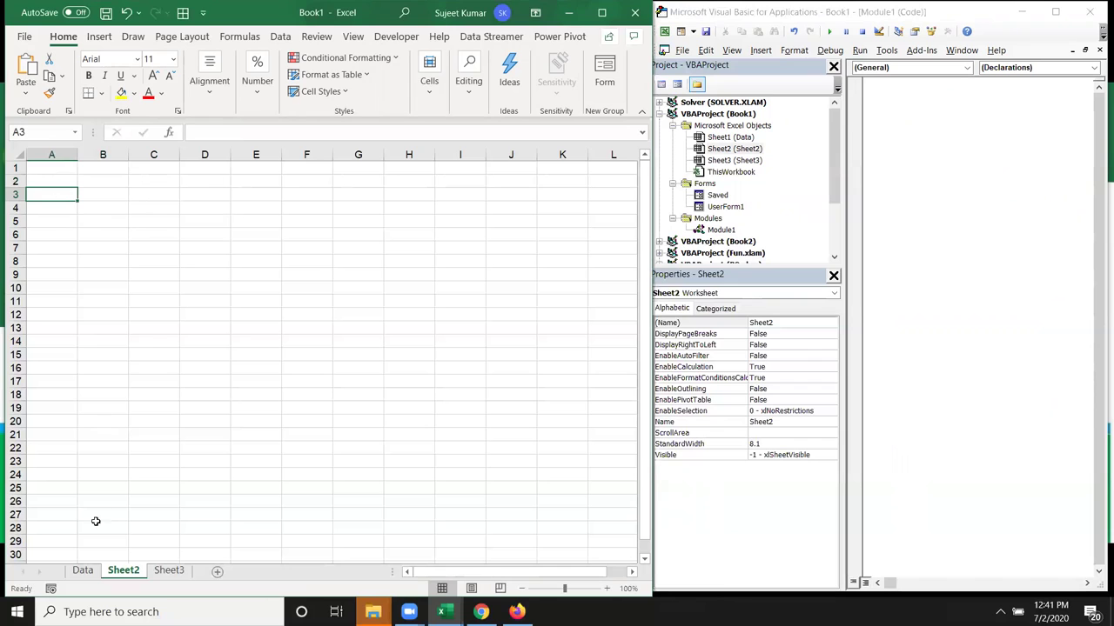
Start recording Macro2 and copy the range A2:C5
click(51, 588)
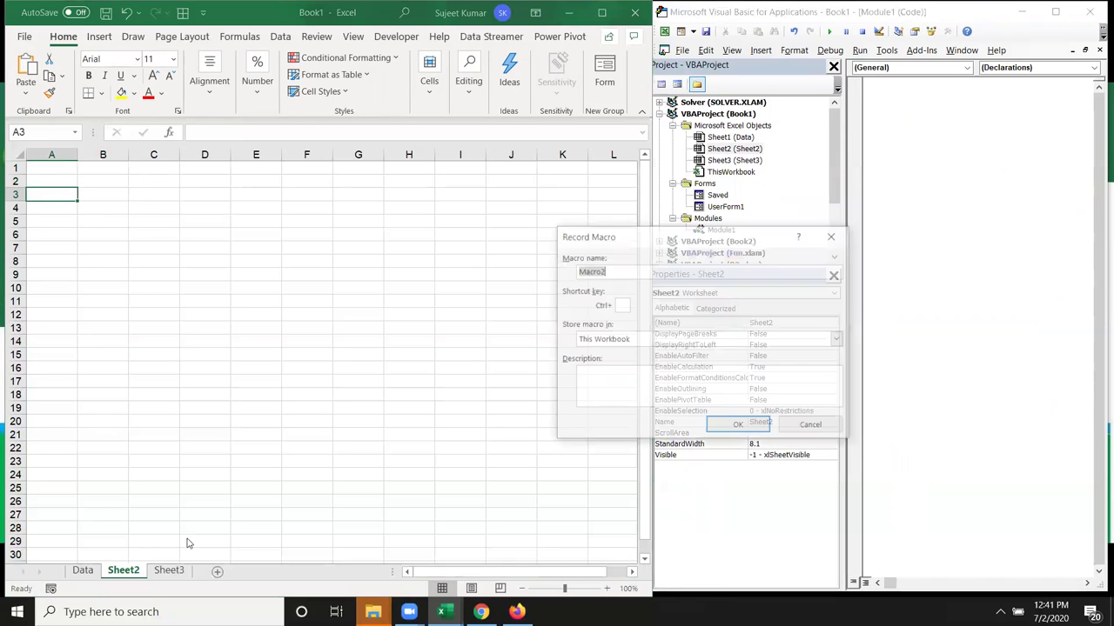
click(739, 427)
drag(65, 181, 151, 228)
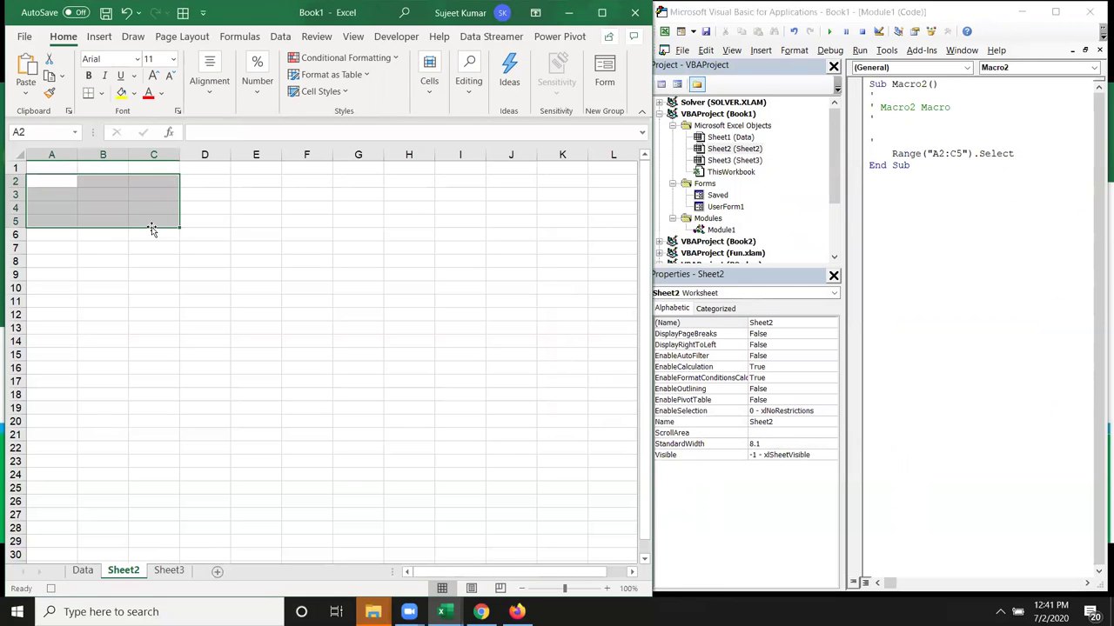
key(ctrl+c)
Paste Special the copied range as values only starting at E2
click(268, 180)
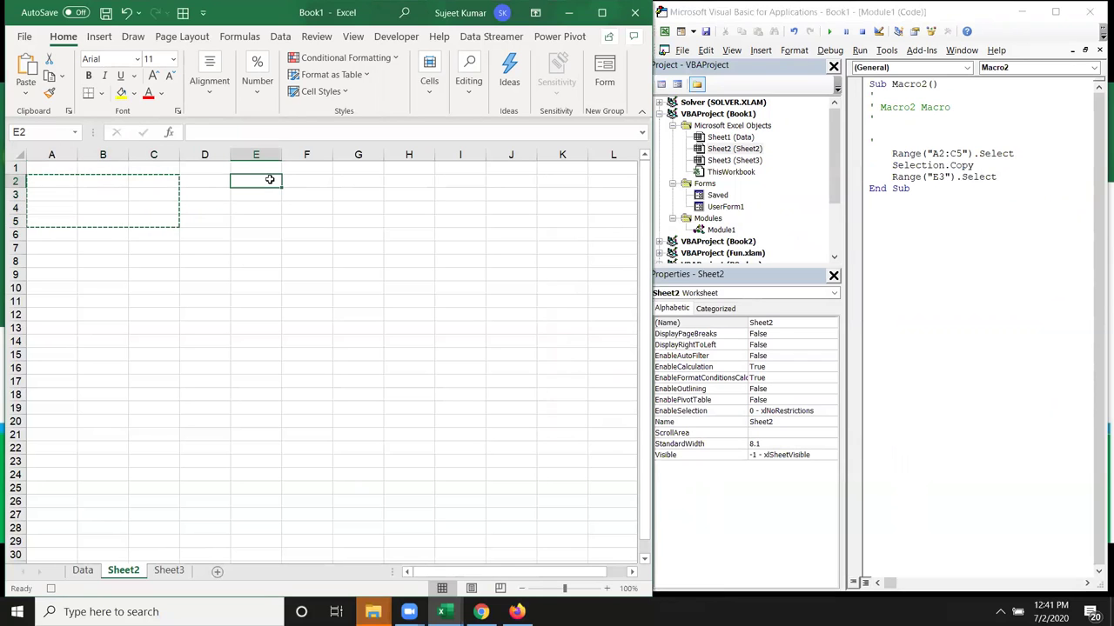
right_click(269, 189)
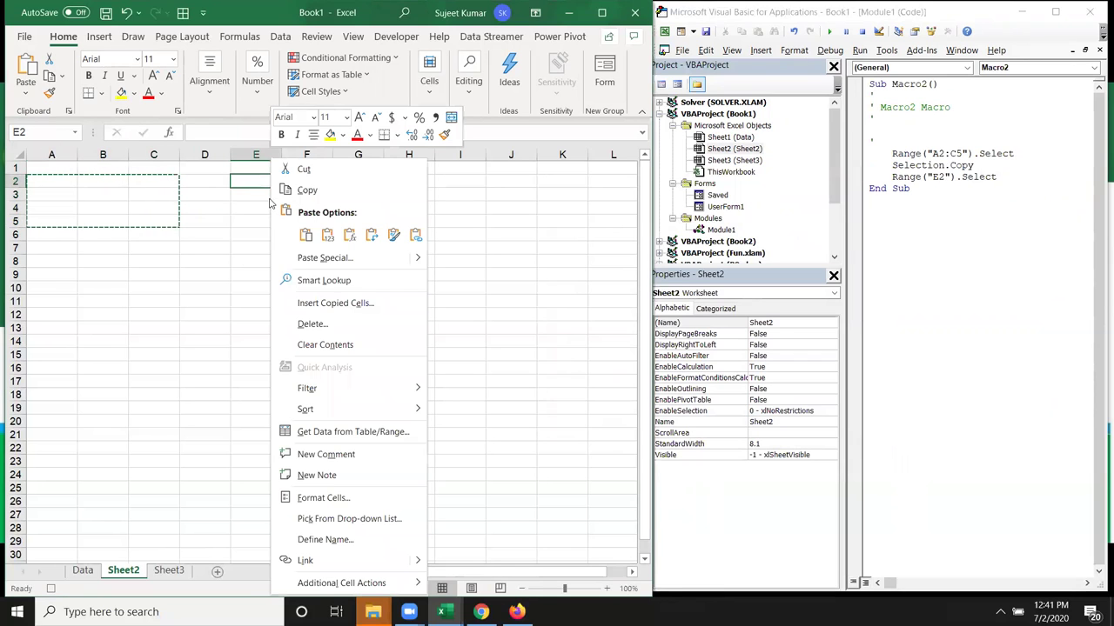
click(301, 259)
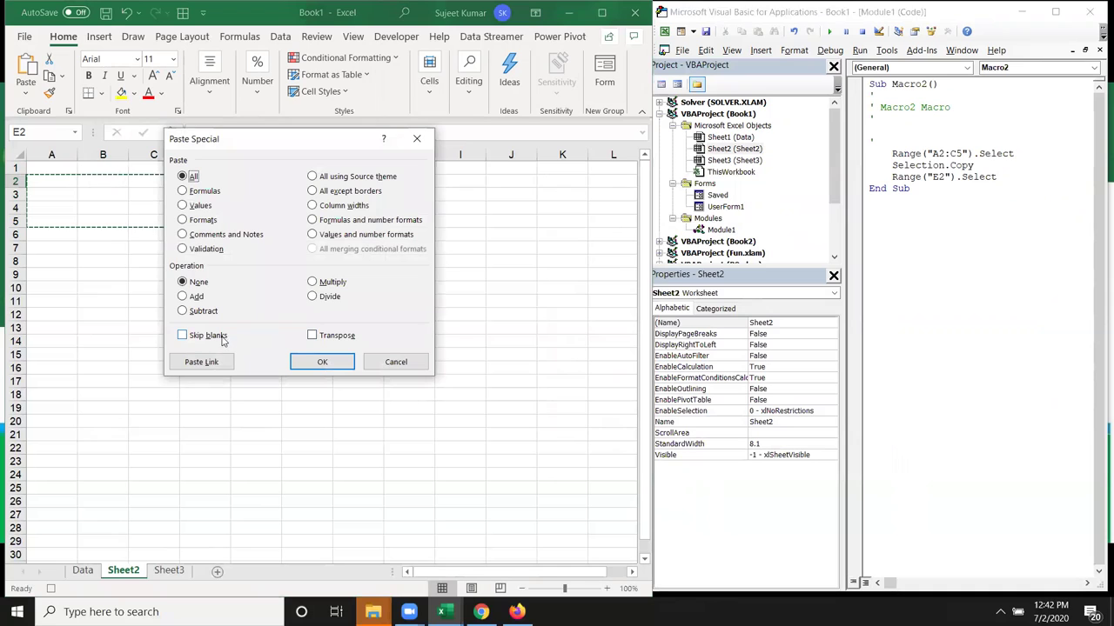
click(197, 206)
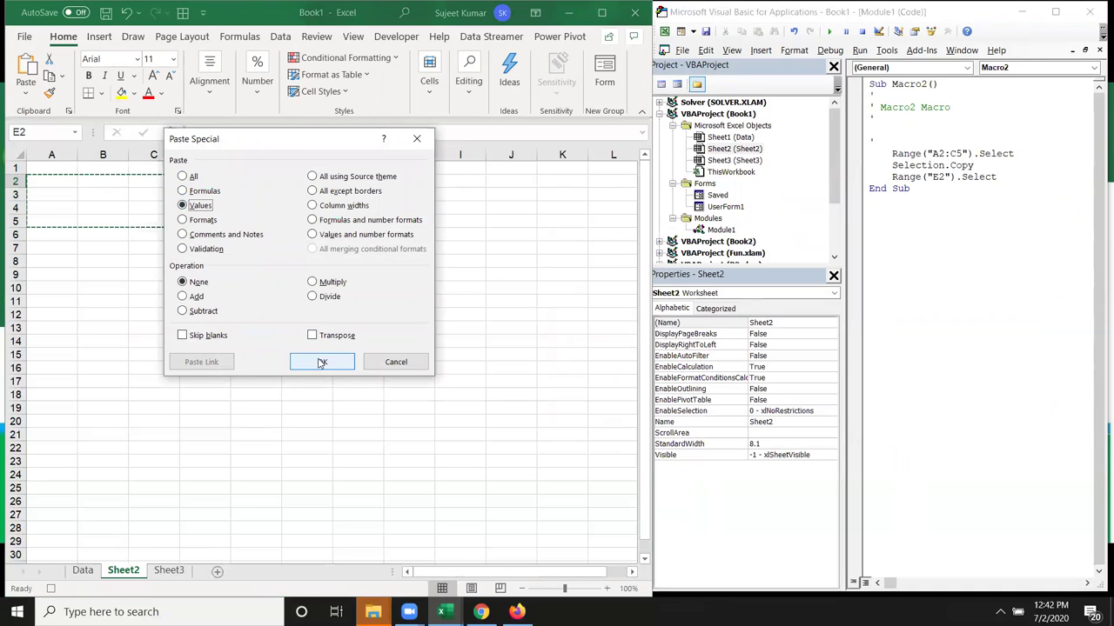
click(318, 361)
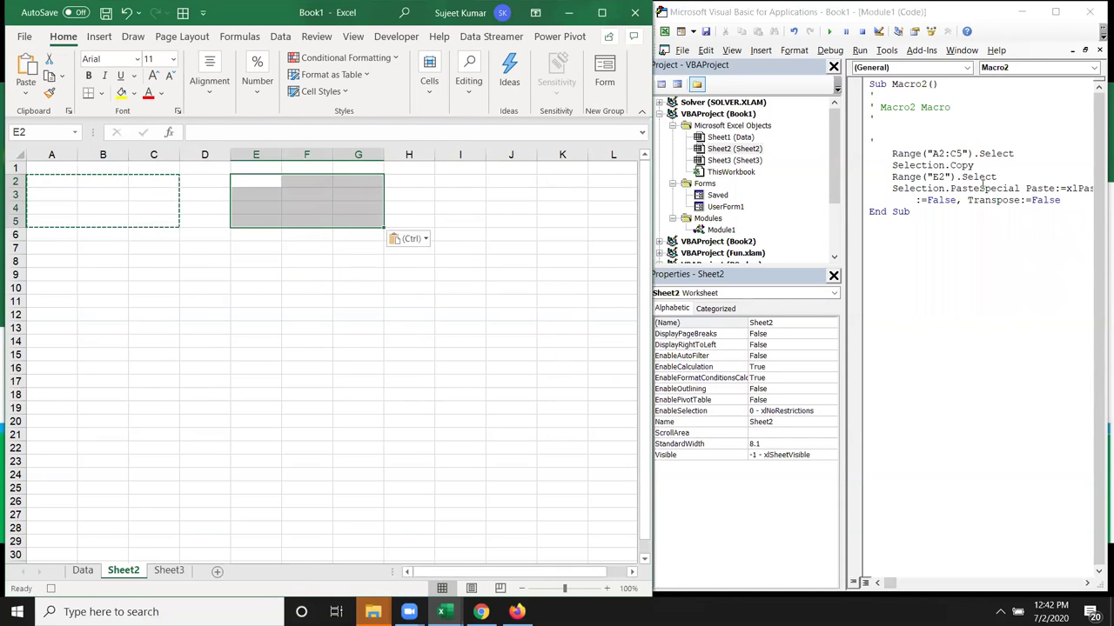
Highlight Macro2's recorded select, copy and PasteSpecial lines, then select cell D5
drag(1011, 153, 893, 155)
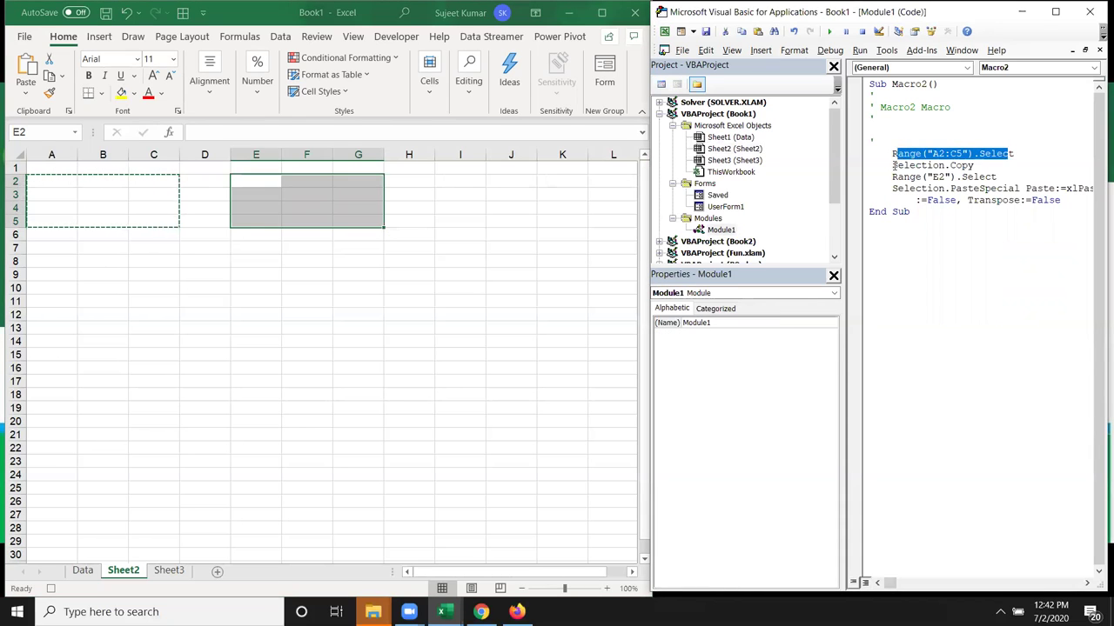
double_click(895, 170)
double_click(898, 178)
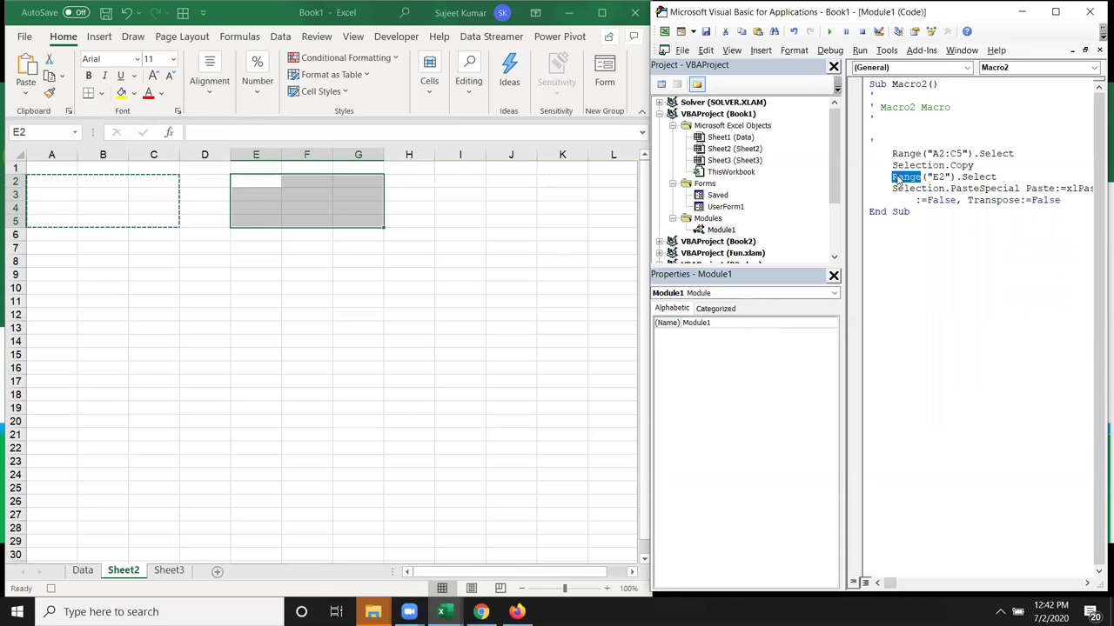
click(920, 186)
double_click(961, 189)
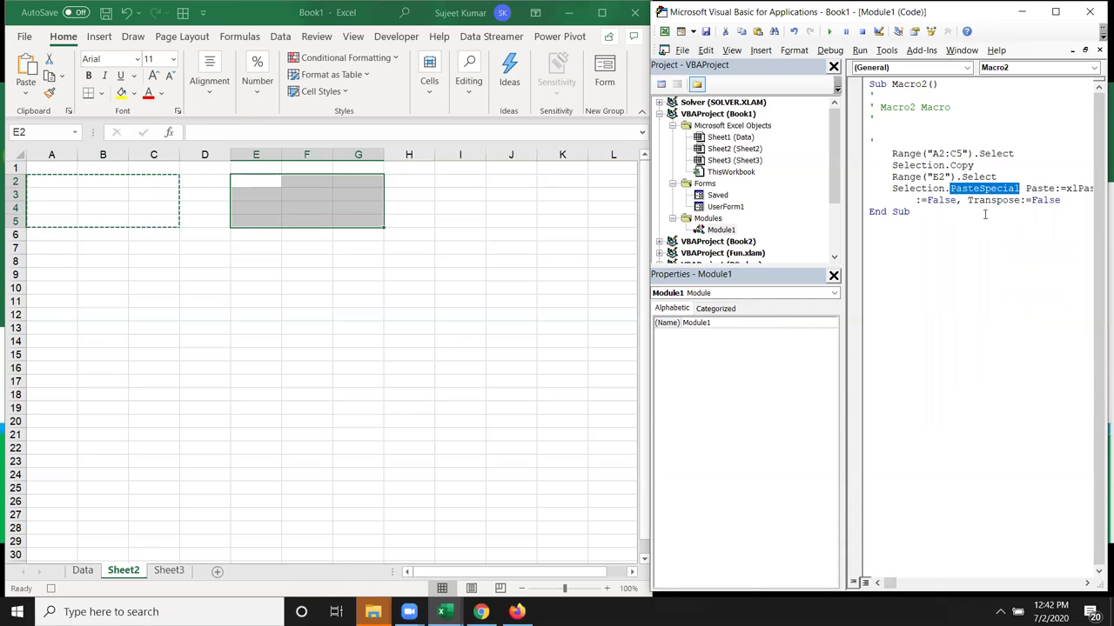
click(985, 214)
drag(1061, 201, 892, 189)
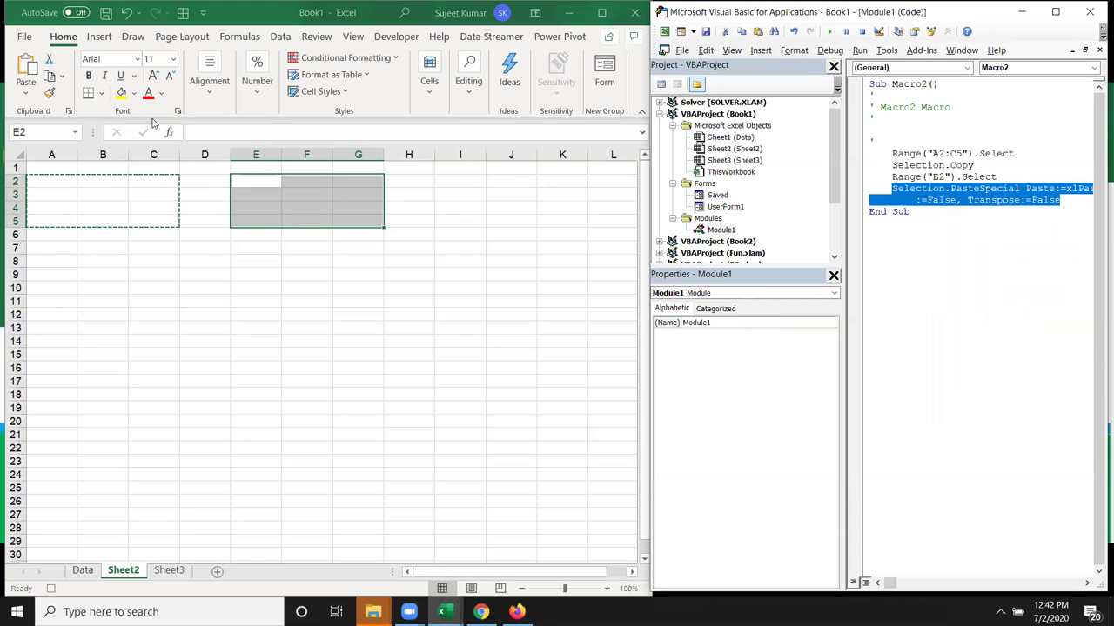
key(Left)
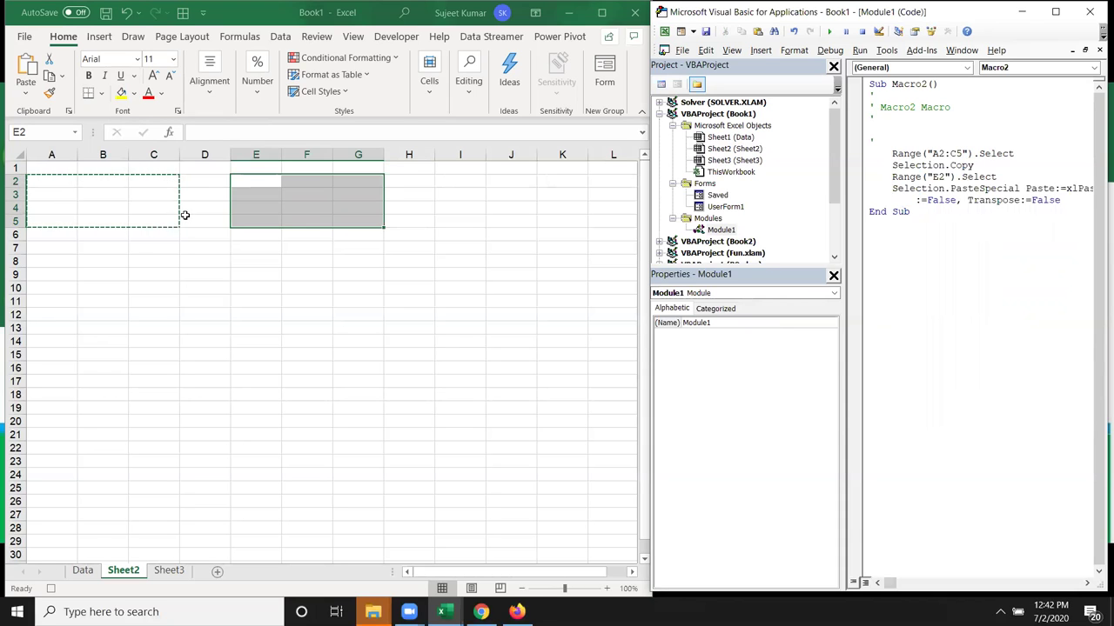
click(185, 215)
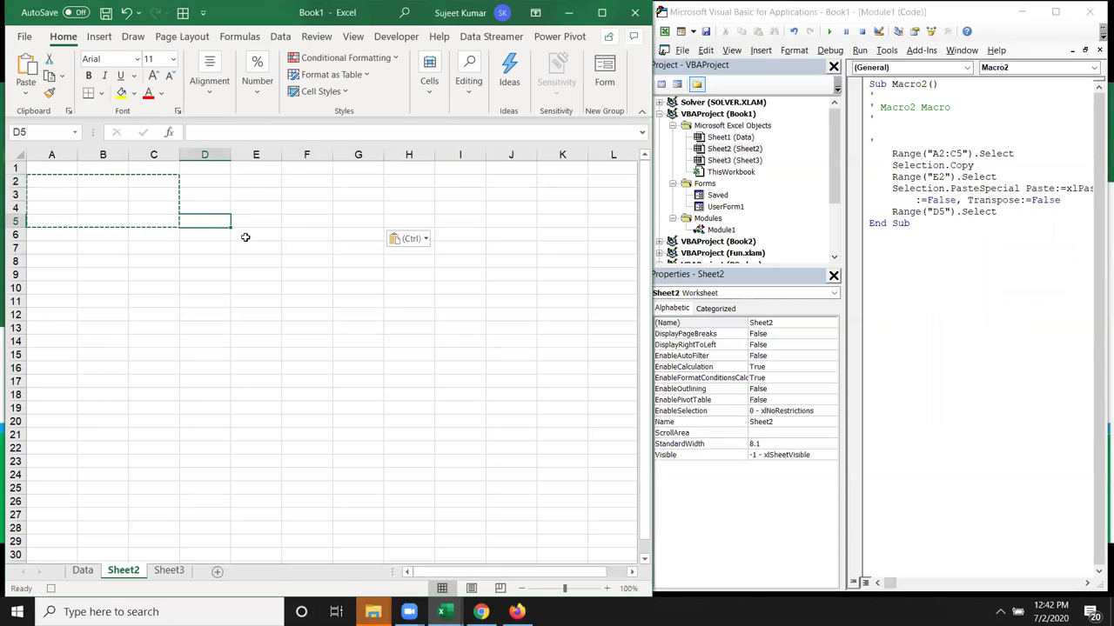
Stop recording Macro2 from the status bar button
click(51, 589)
drag(652, 256, 564, 261)
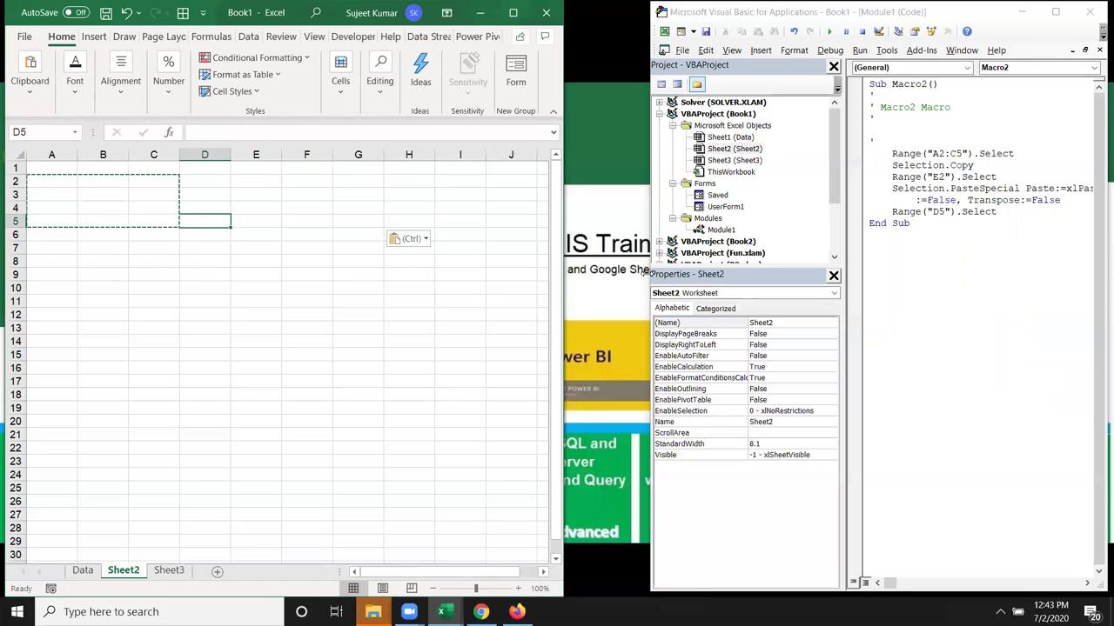
drag(648, 272, 546, 266)
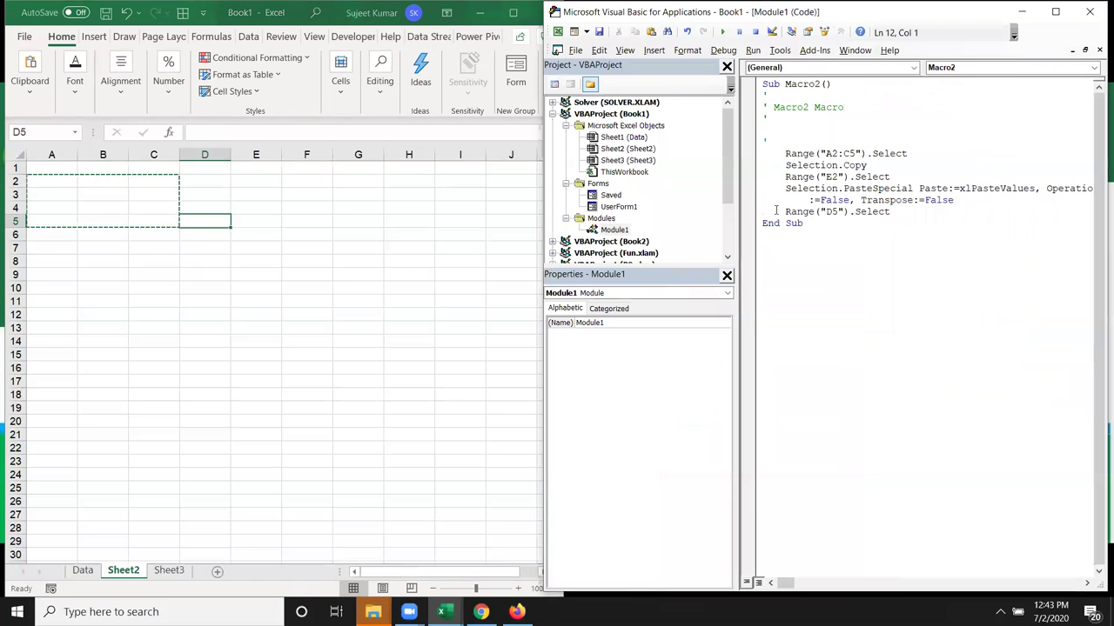
double_click(809, 189)
double_click(900, 190)
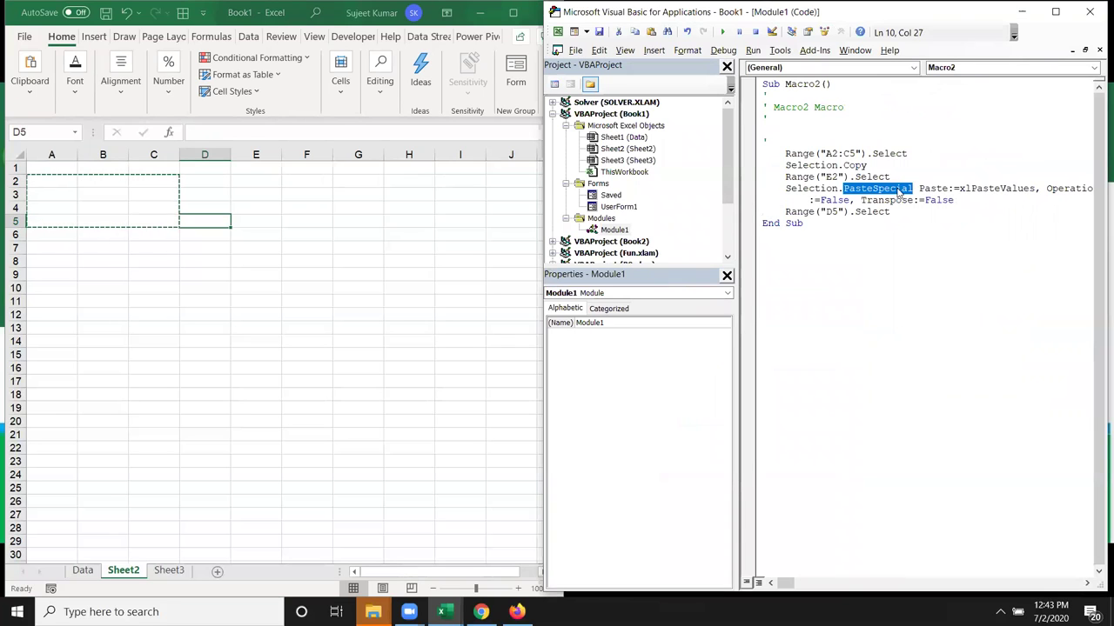
double_click(970, 190)
key(Right)
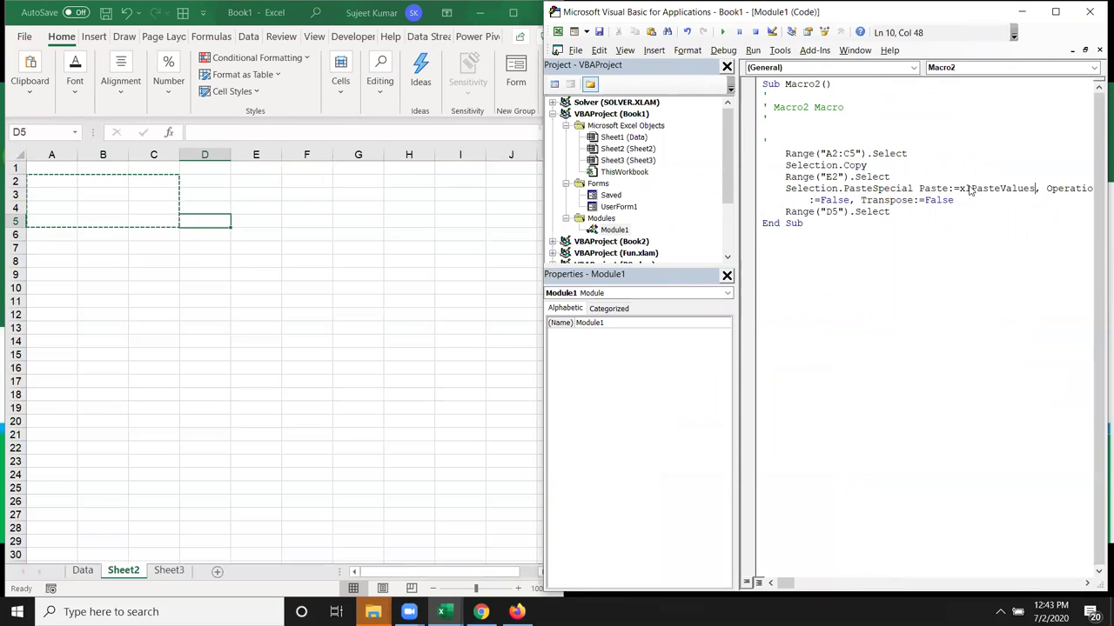
key(Right)
key(Right)
key(Right)
double_click(821, 201)
double_click(856, 201)
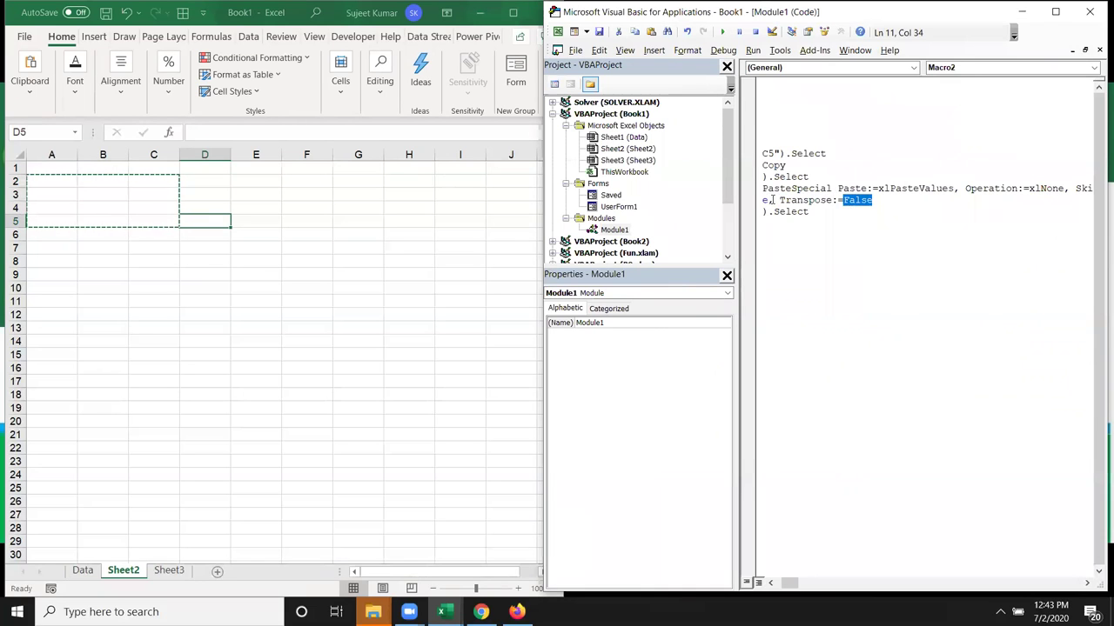
drag(769, 200, 746, 204)
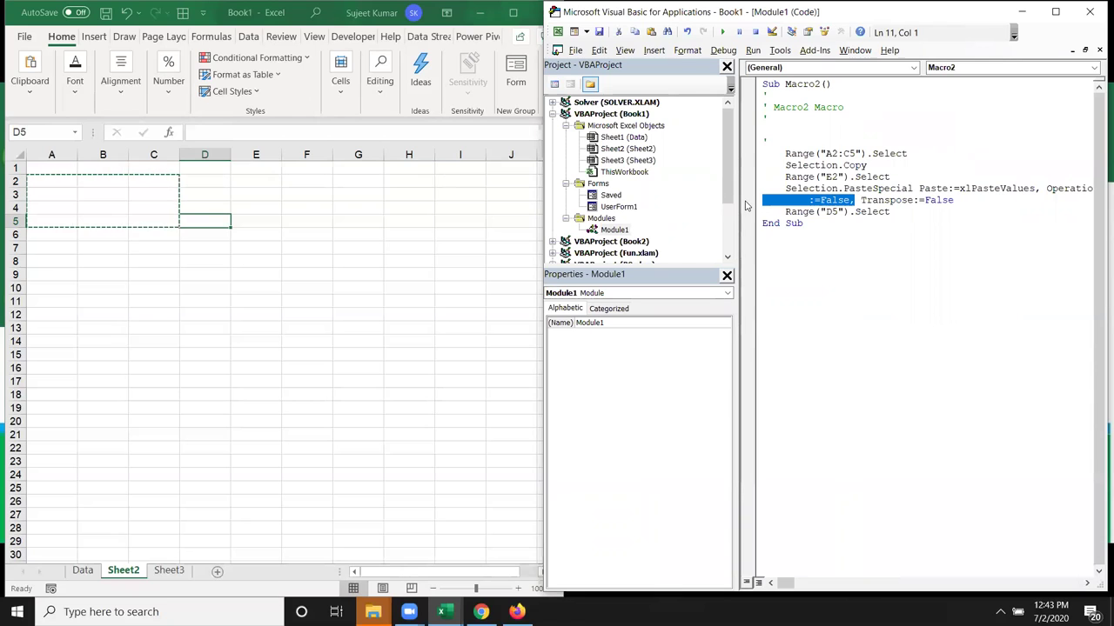
drag(779, 237, 745, 76)
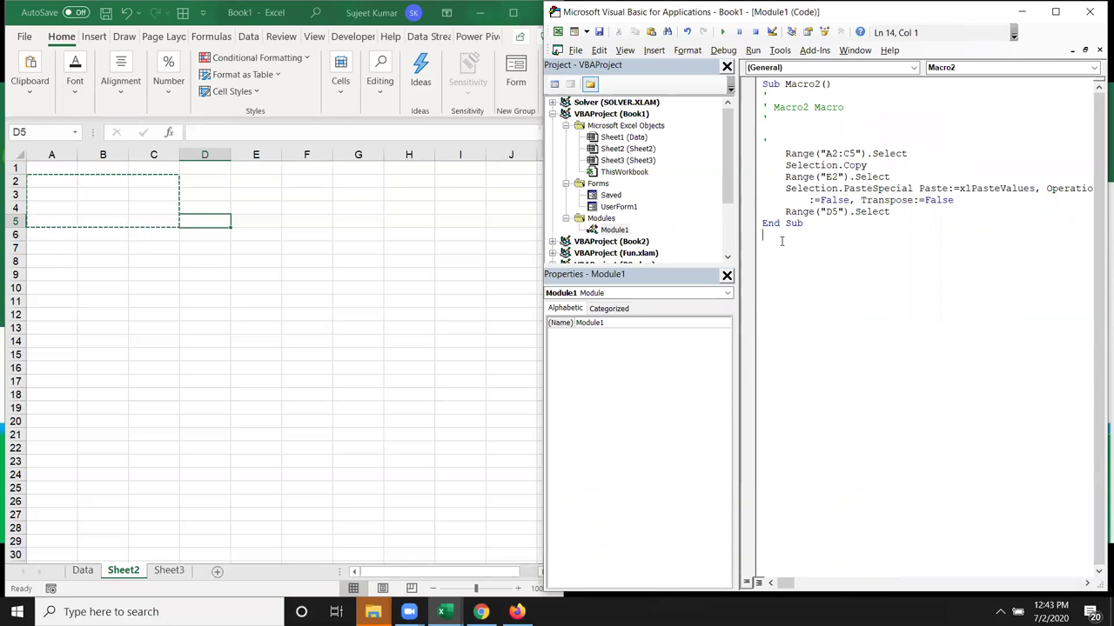
click(838, 252)
drag(838, 252, 744, 78)
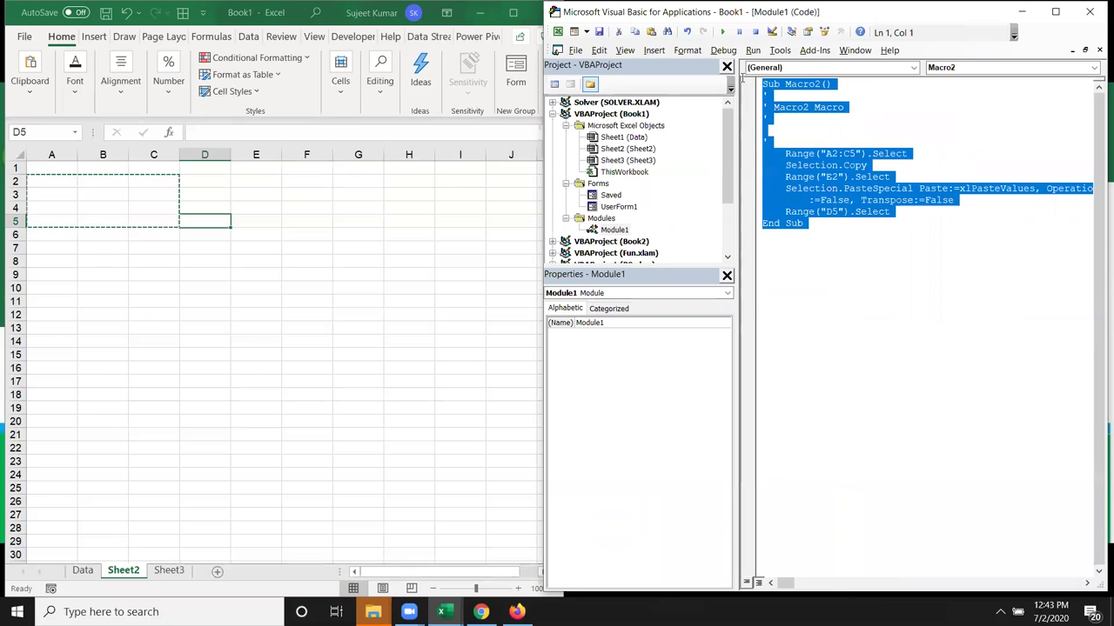
click(787, 236)
double_click(794, 224)
drag(805, 226, 721, 81)
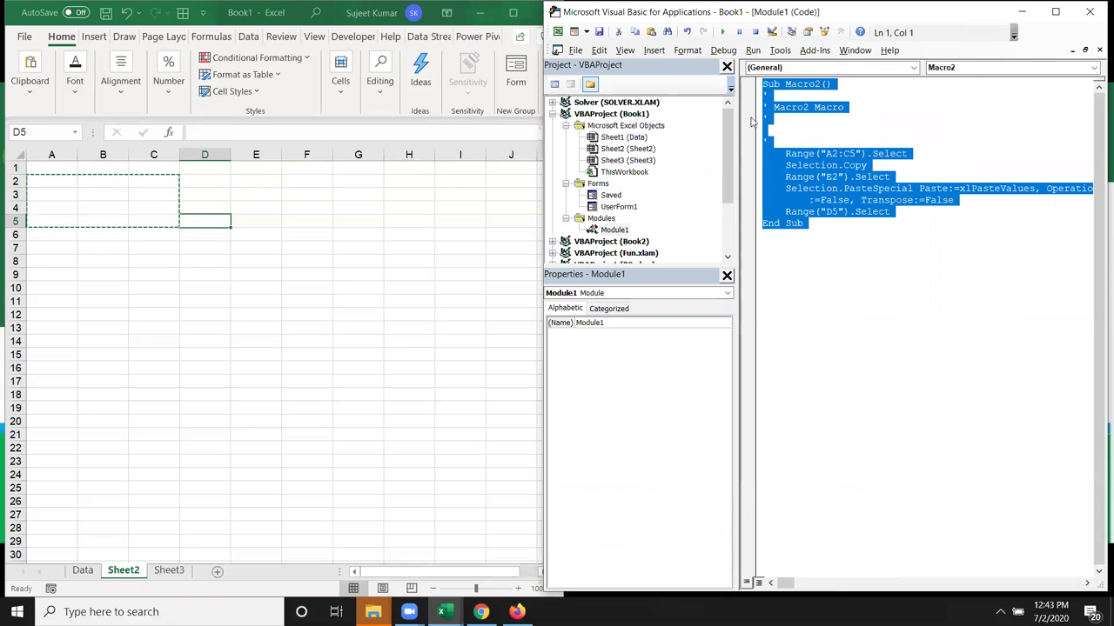
click(802, 195)
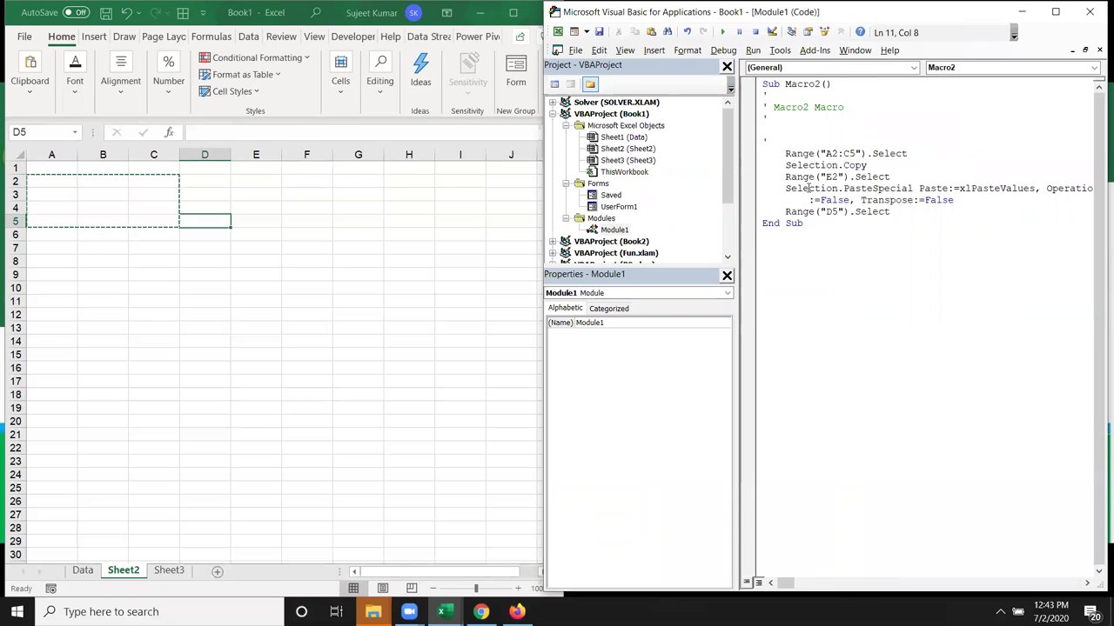
double_click(809, 188)
click(809, 188)
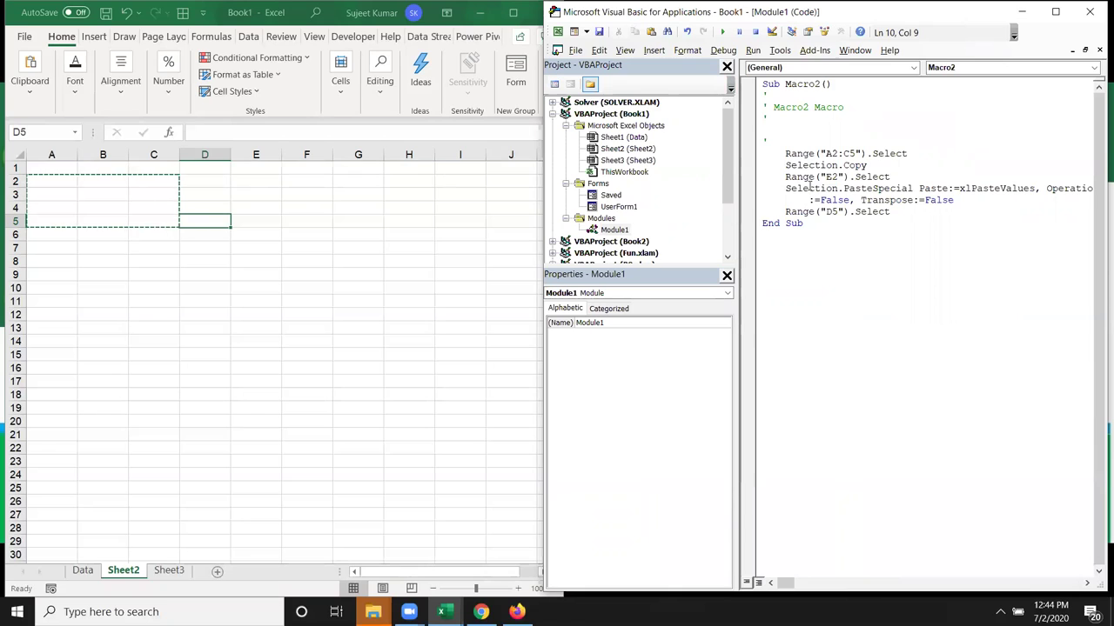
double_click(809, 188)
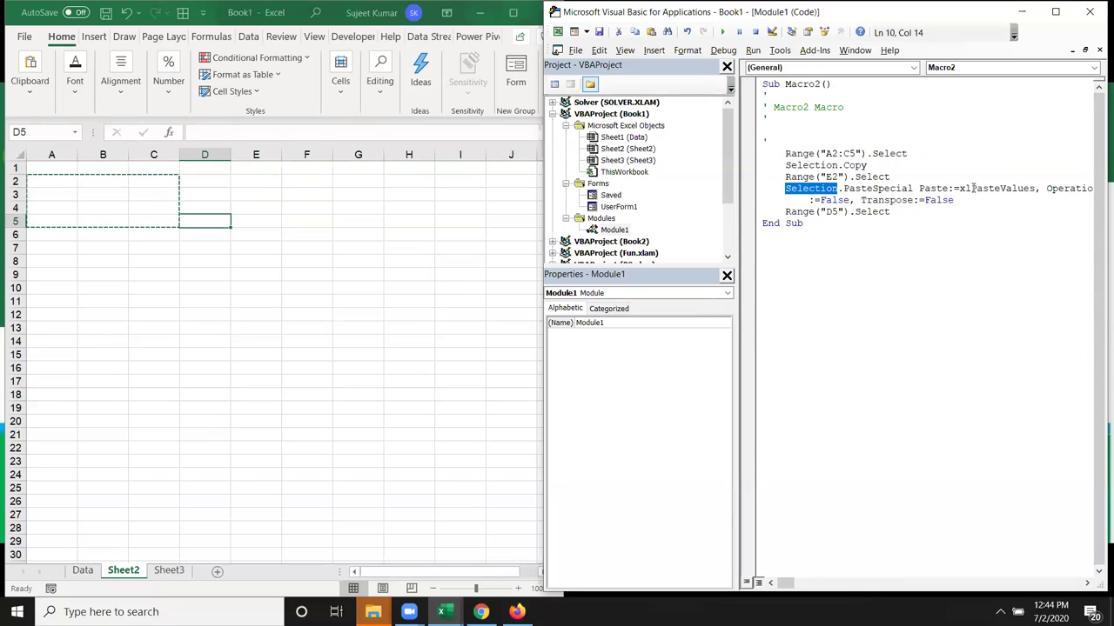
drag(1058, 188, 1097, 197)
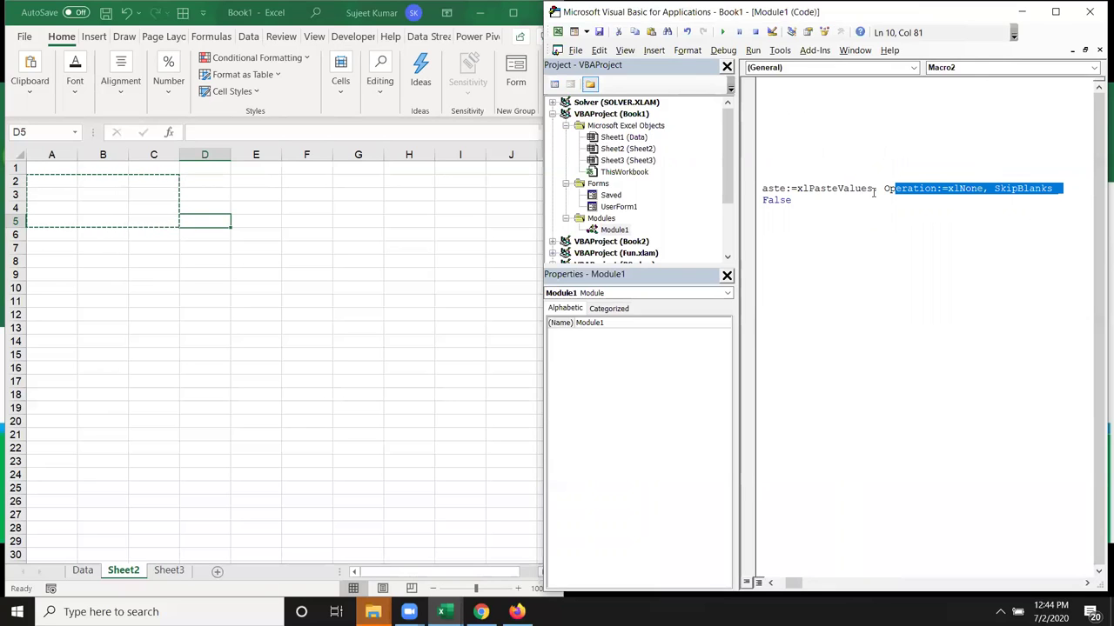
drag(874, 192, 770, 190)
double_click(801, 193)
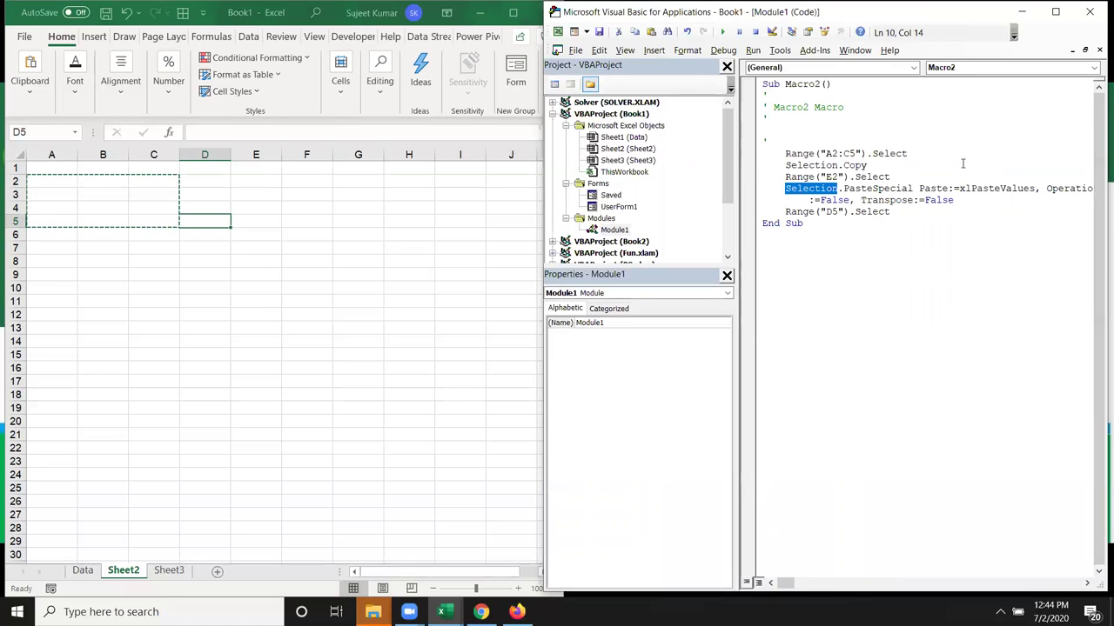
Highlight the PasteSpecial statement, then the Macro2 code from line 3 to End Sub
drag(844, 188, 960, 189)
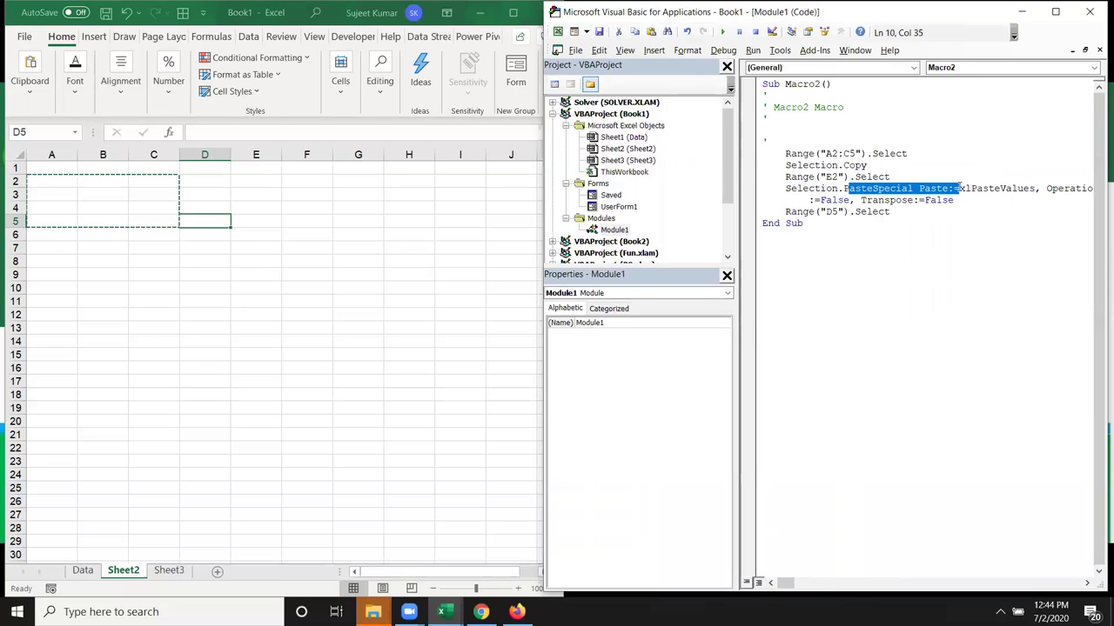
drag(787, 188, 954, 201)
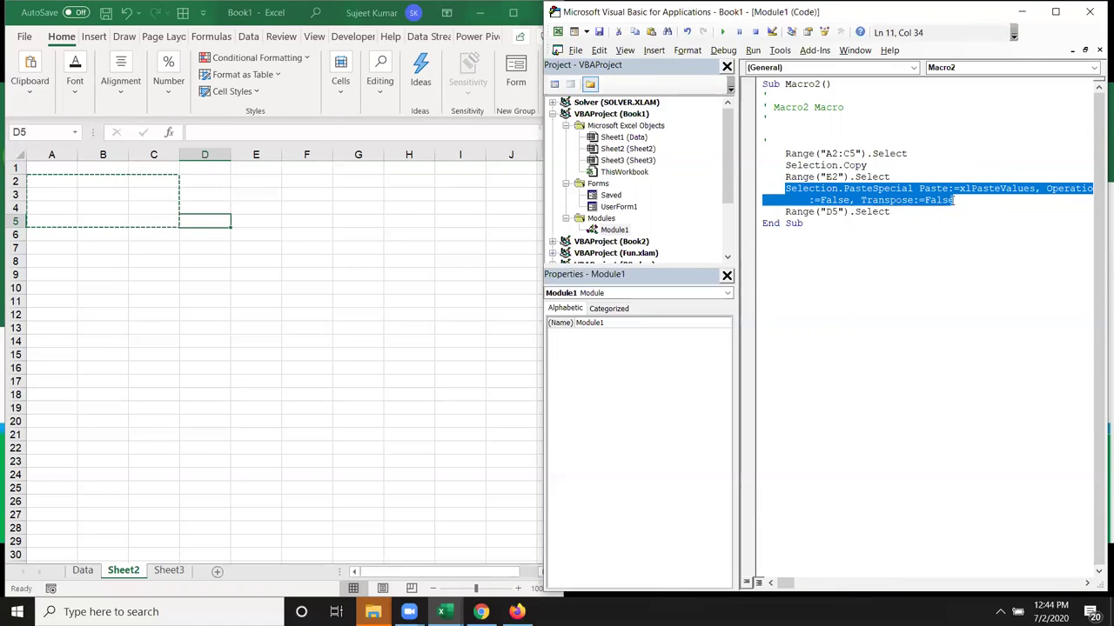
mouse_move(923, 226)
mouse_down()
mouse_move(768, 104)
mouse_move(760, 81)
mouse_up()
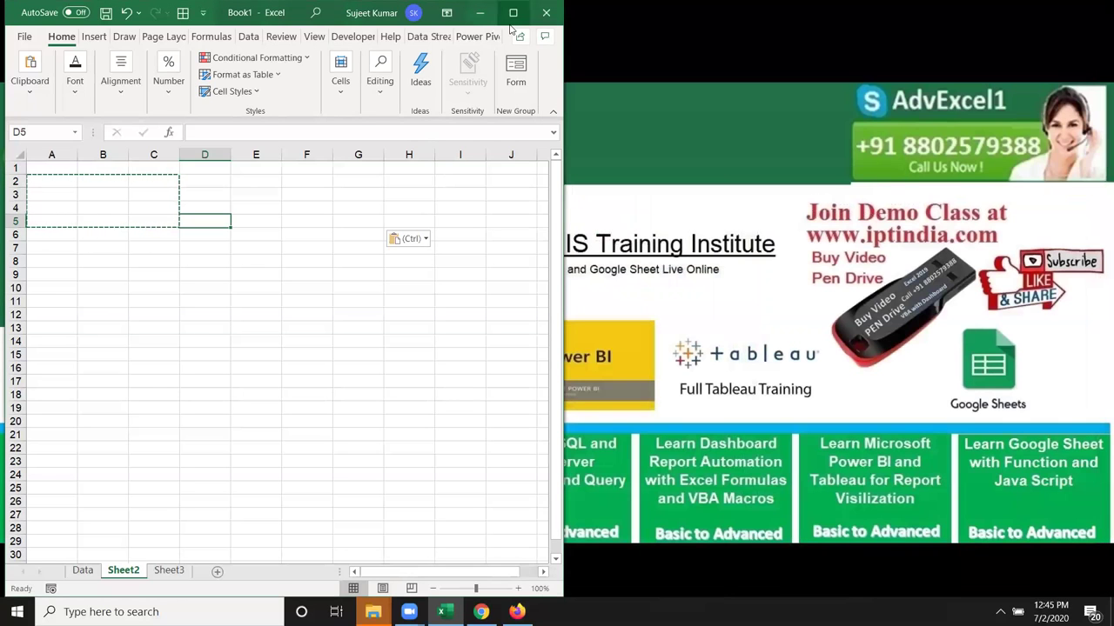
Maximize the Book1 window and cancel the pending A2:C5 copy
click(512, 13)
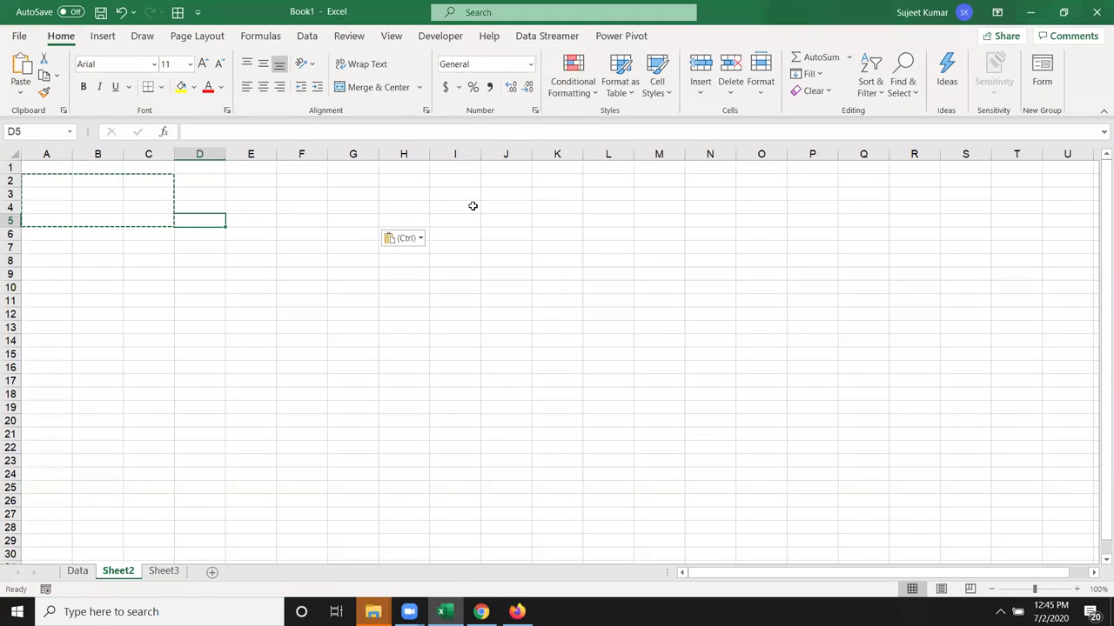
key(Escape)
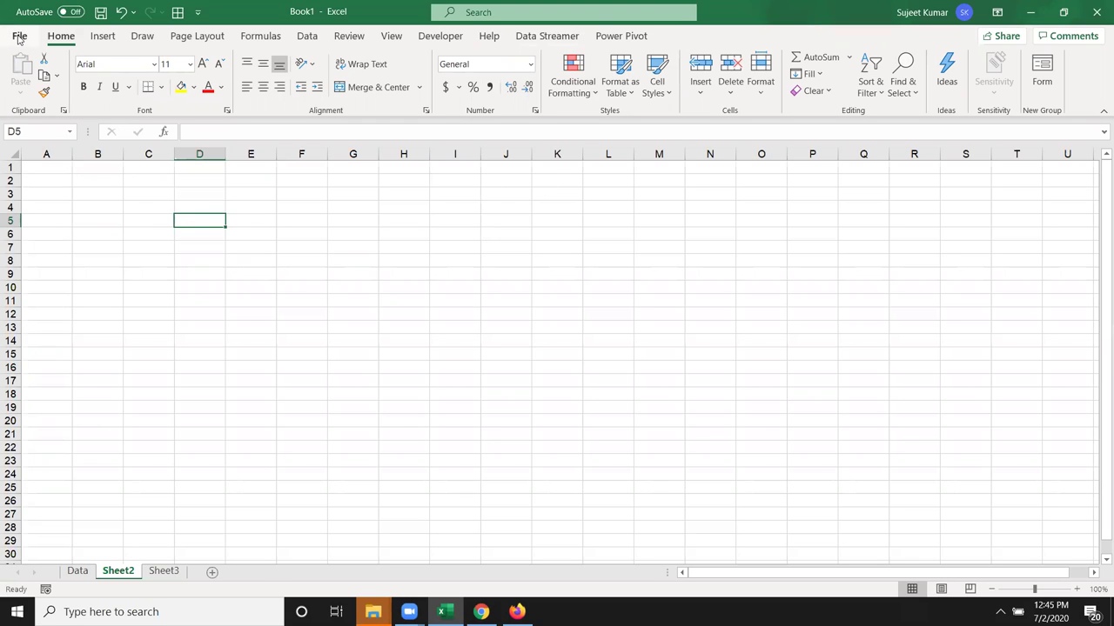
Open the recent PQ workbook and copy the whole FEB sheet table
click(19, 36)
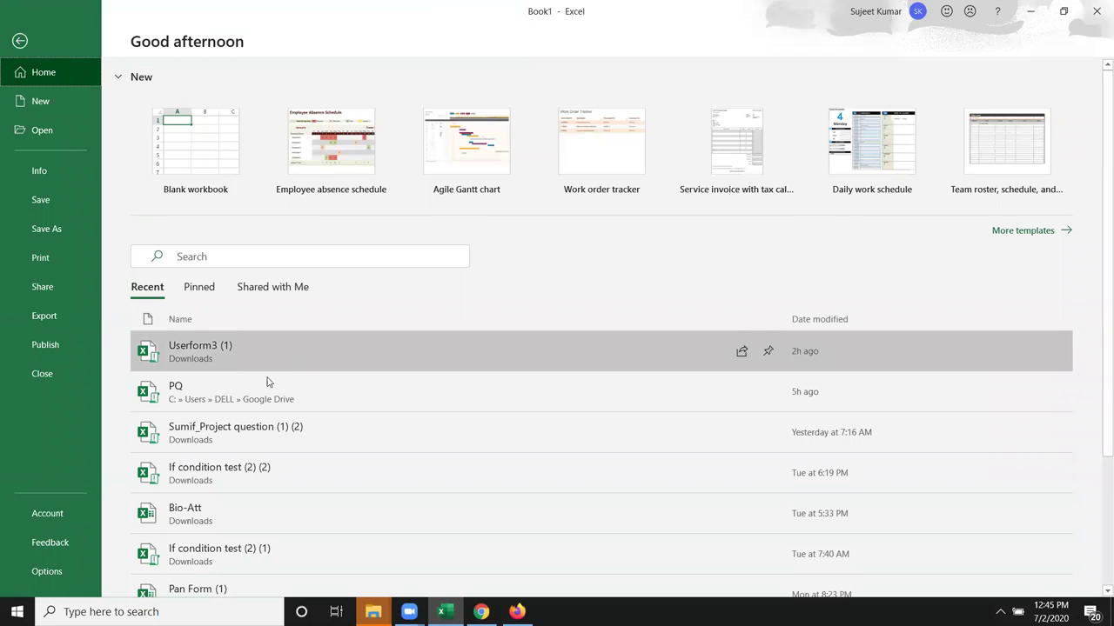
click(266, 385)
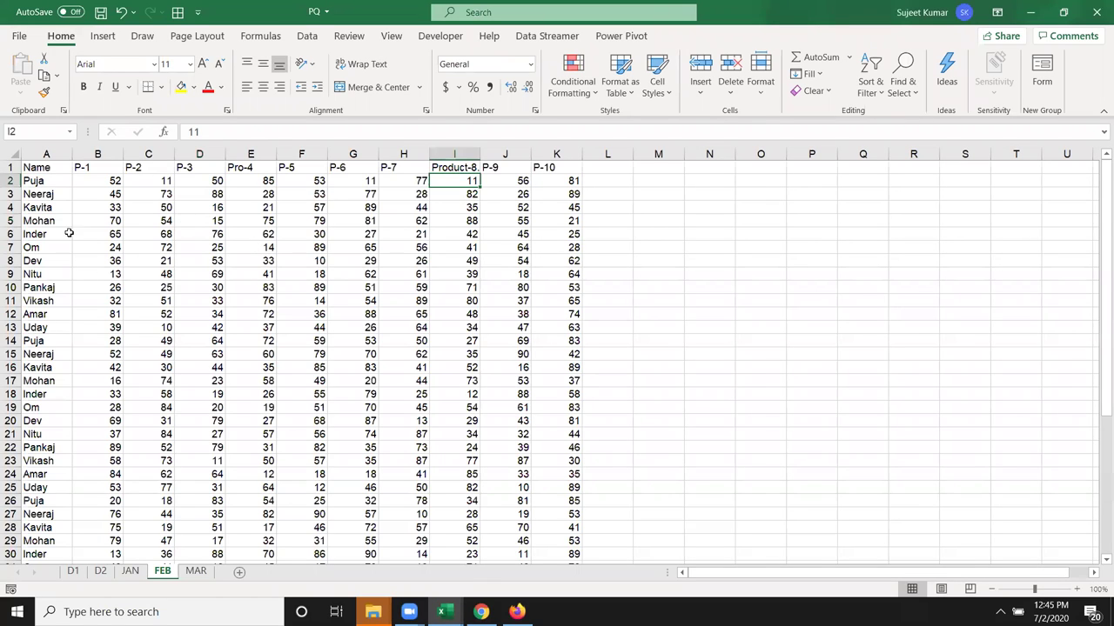
click(41, 168)
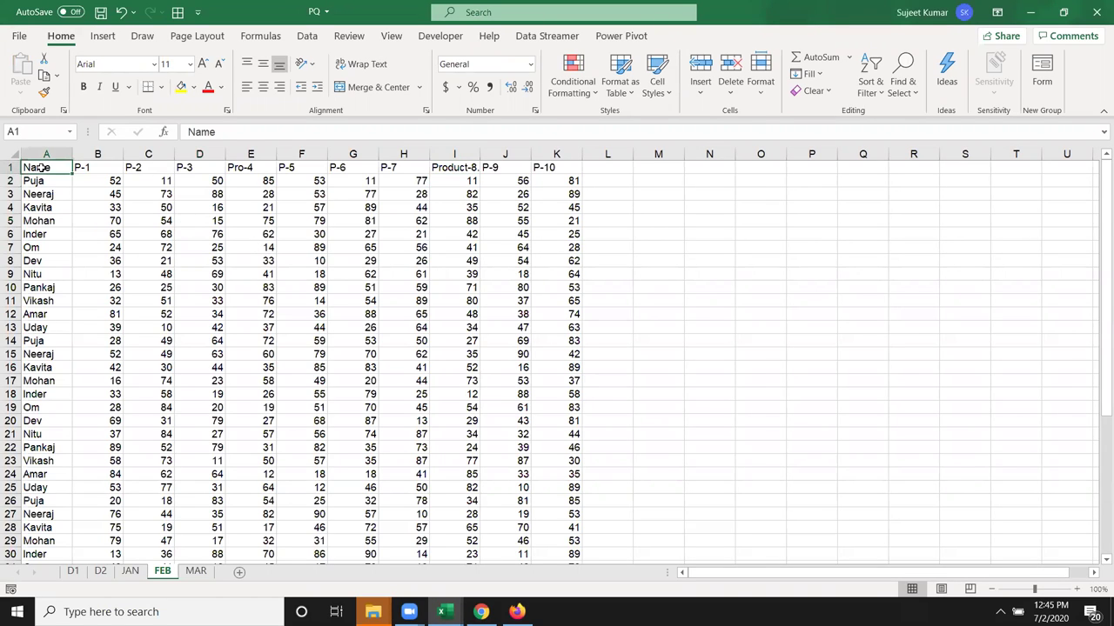
key(ctrl+shift+Right)
key(ctrl+shift+Down)
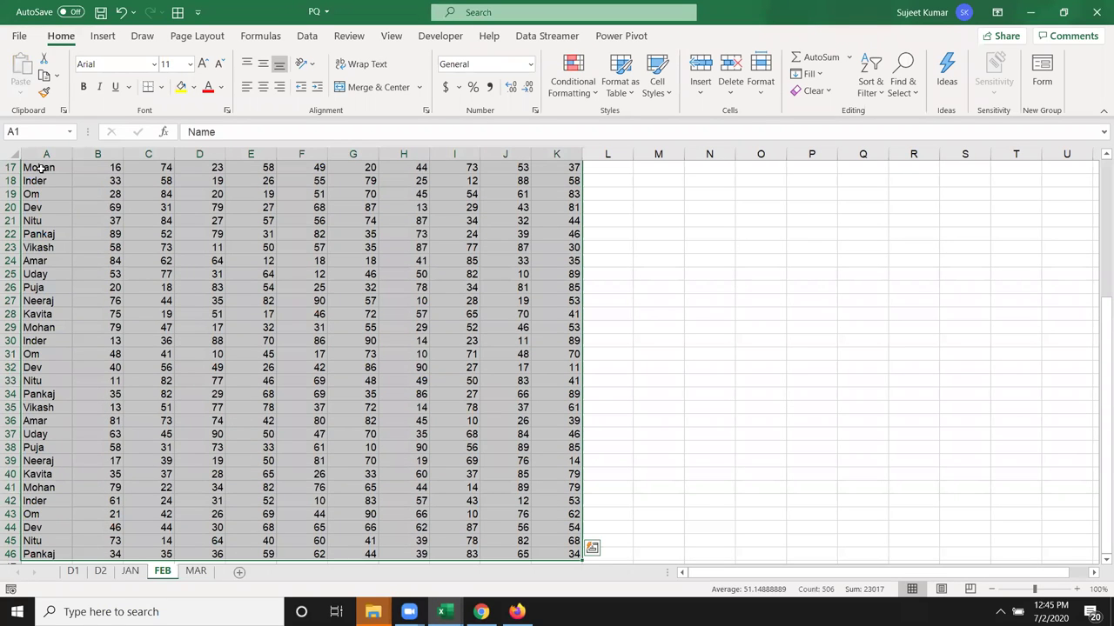
key(ctrl+c)
Paste the table into new workbook Book3, then close PQ discarding the clipboard
key(alt+Tab)
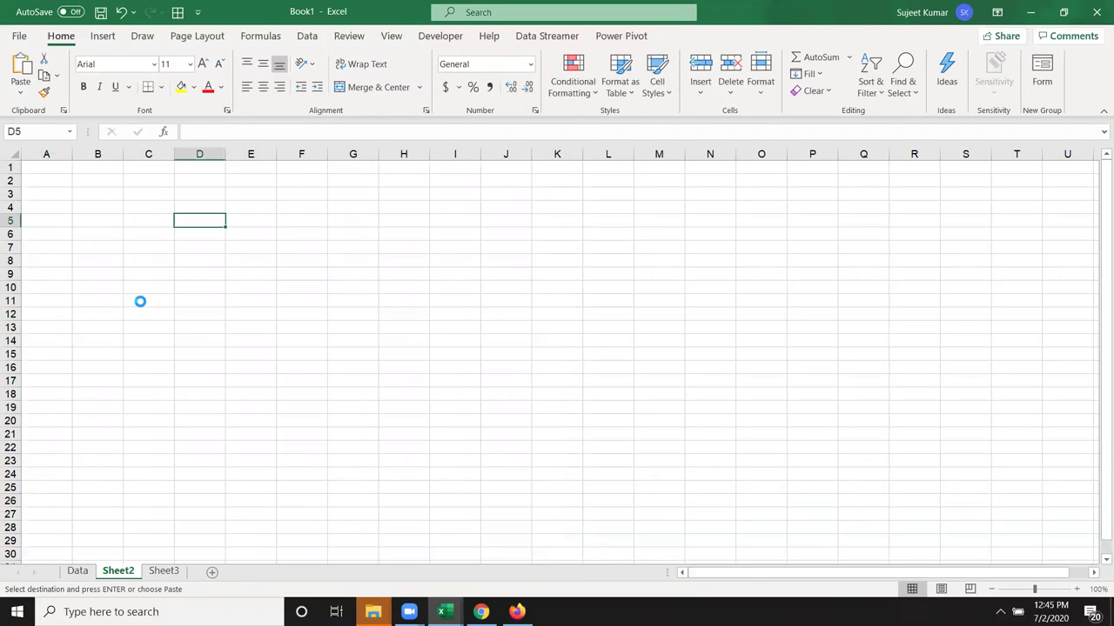
key(ctrl+v)
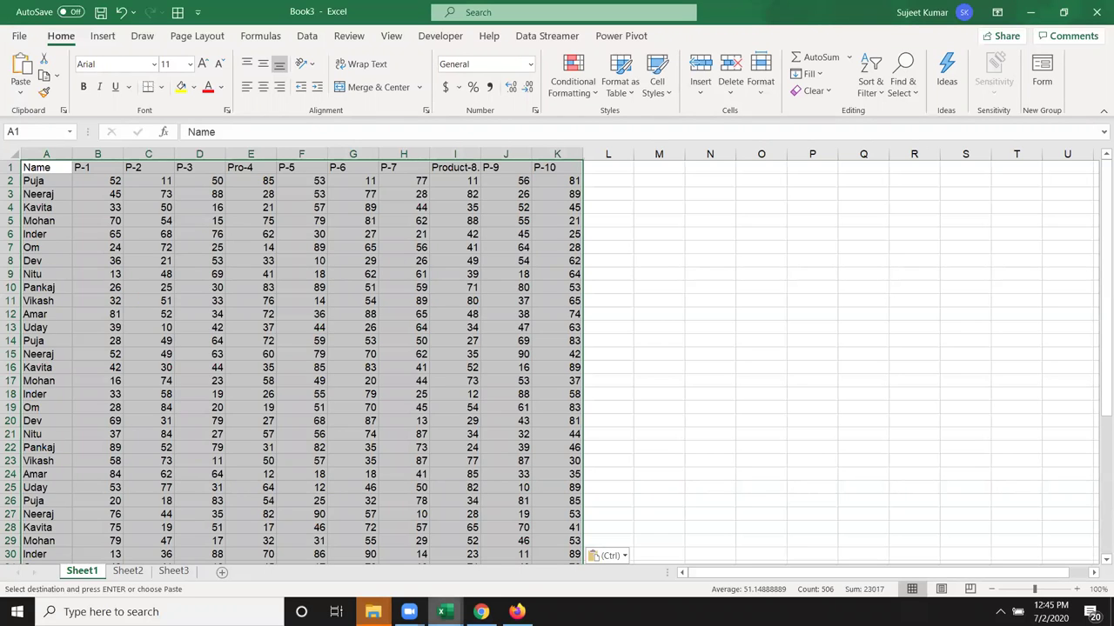
mouse_move(441, 611)
click(475, 557)
key(ctrl+a)
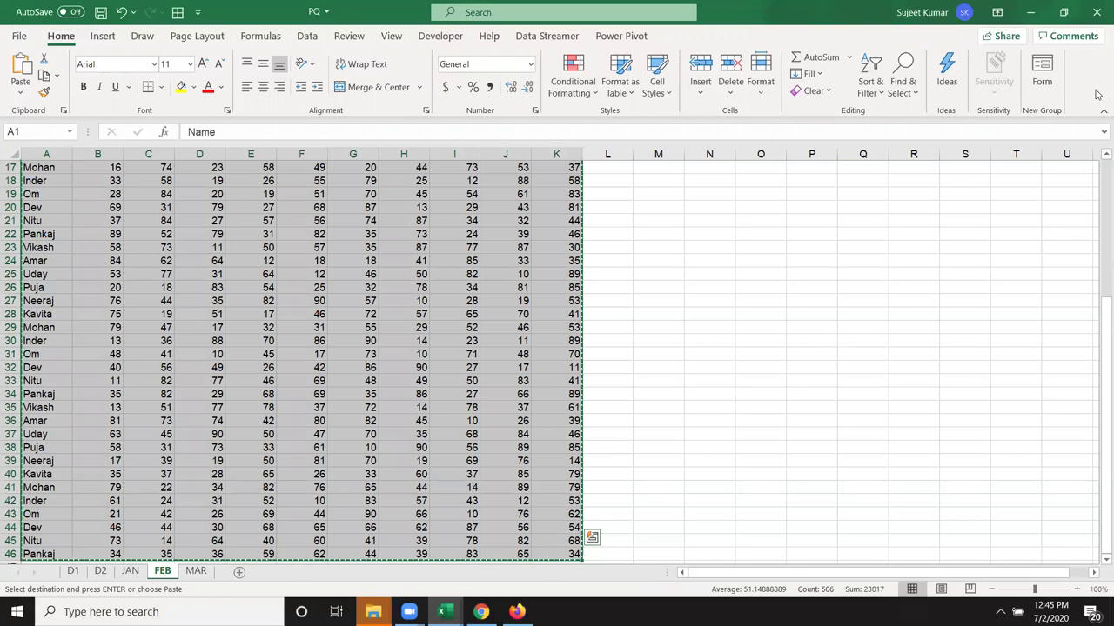
click(1096, 12)
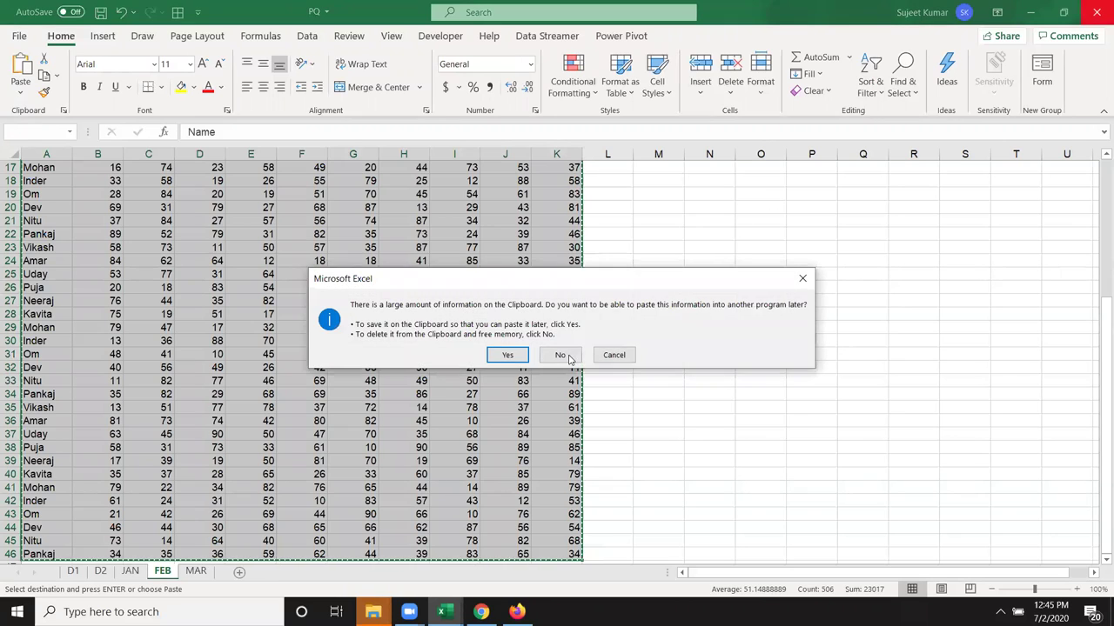
click(560, 354)
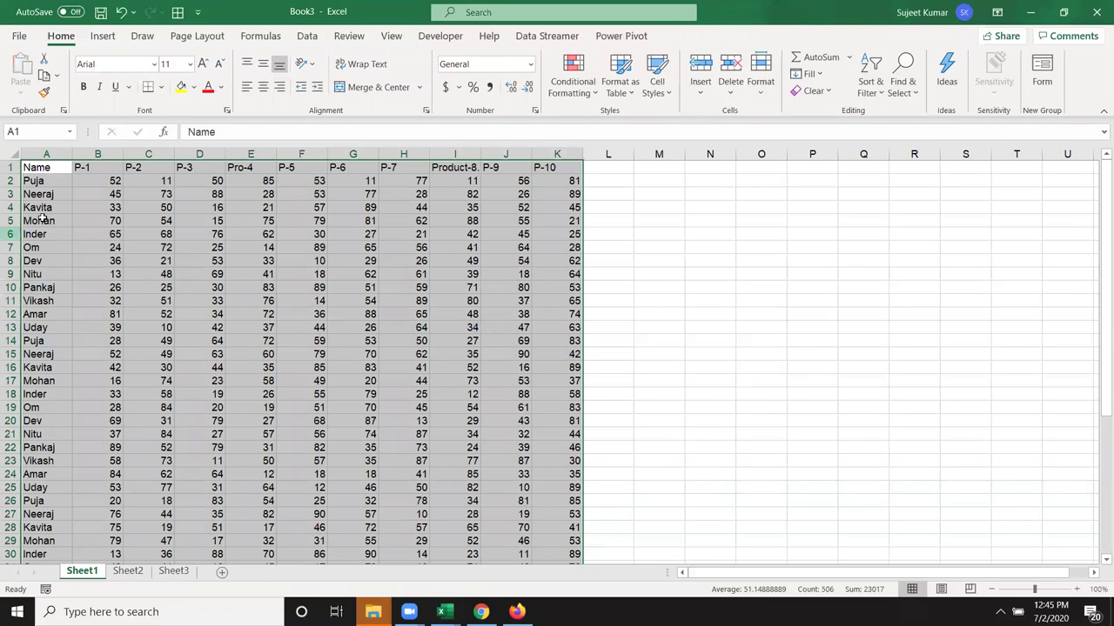
click(45, 219)
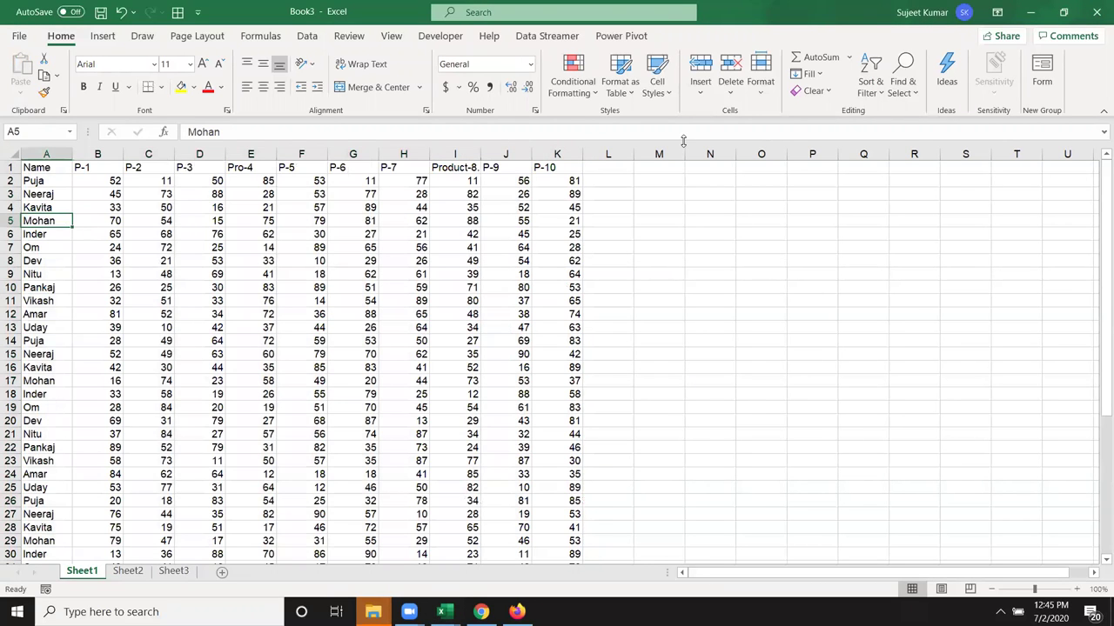
key(ctrl+Home)
key(ctrl+shift+l)
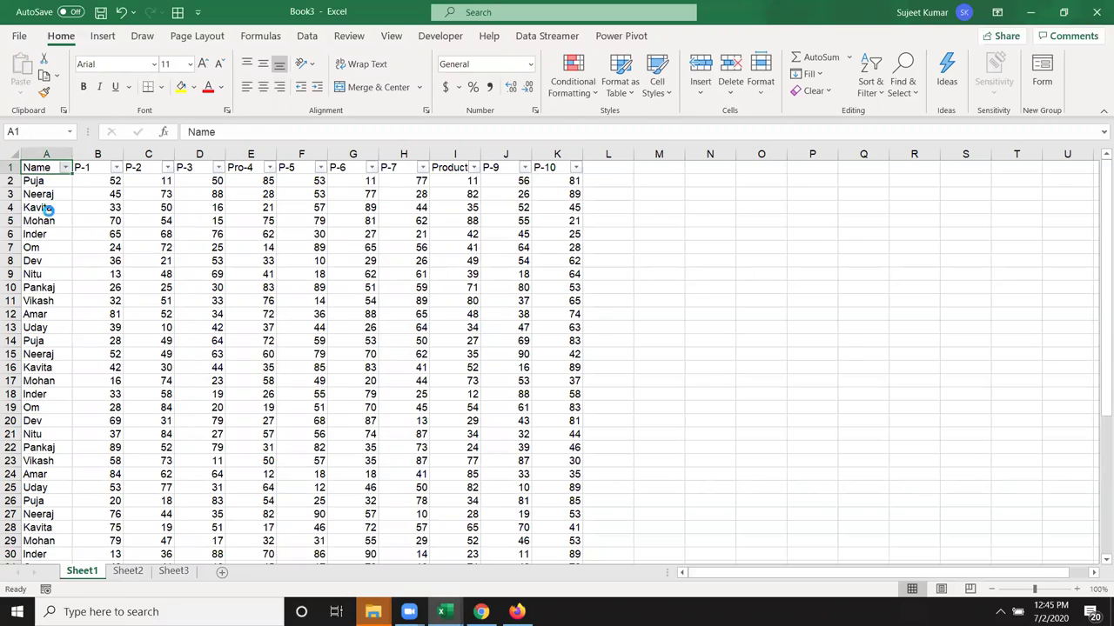
key(alt+Down)
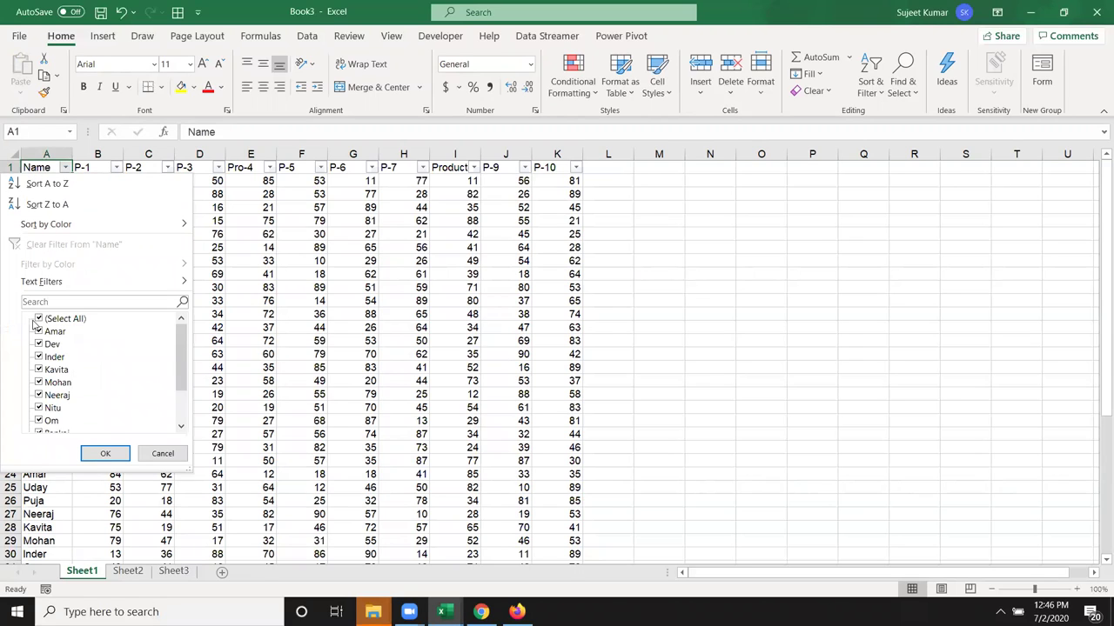
click(38, 319)
scroll(48, 394, down, 2)
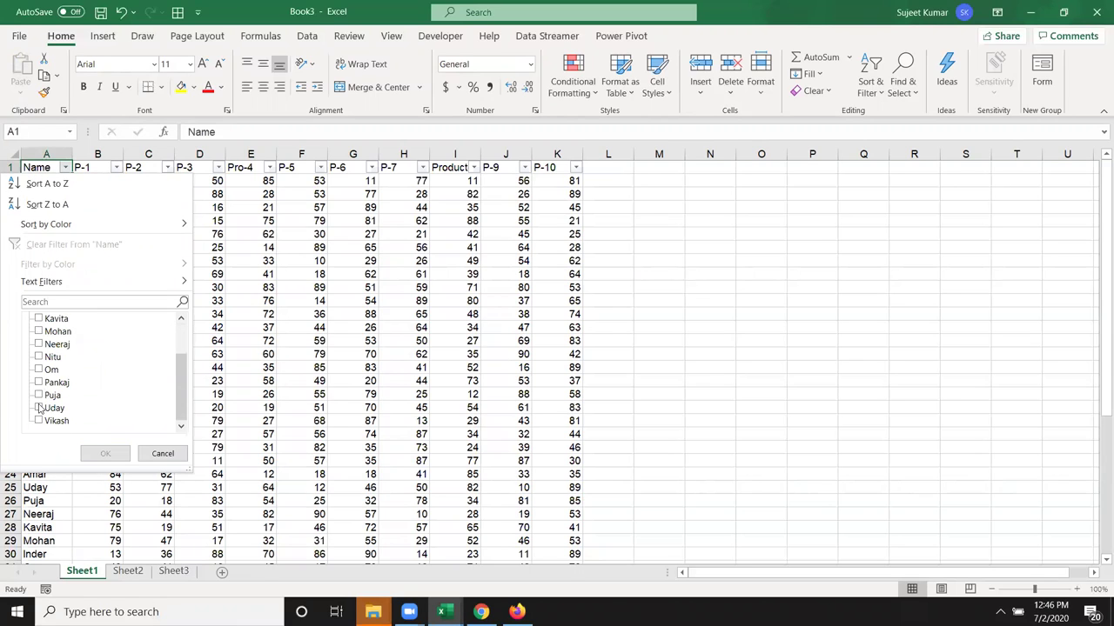
click(38, 332)
click(105, 454)
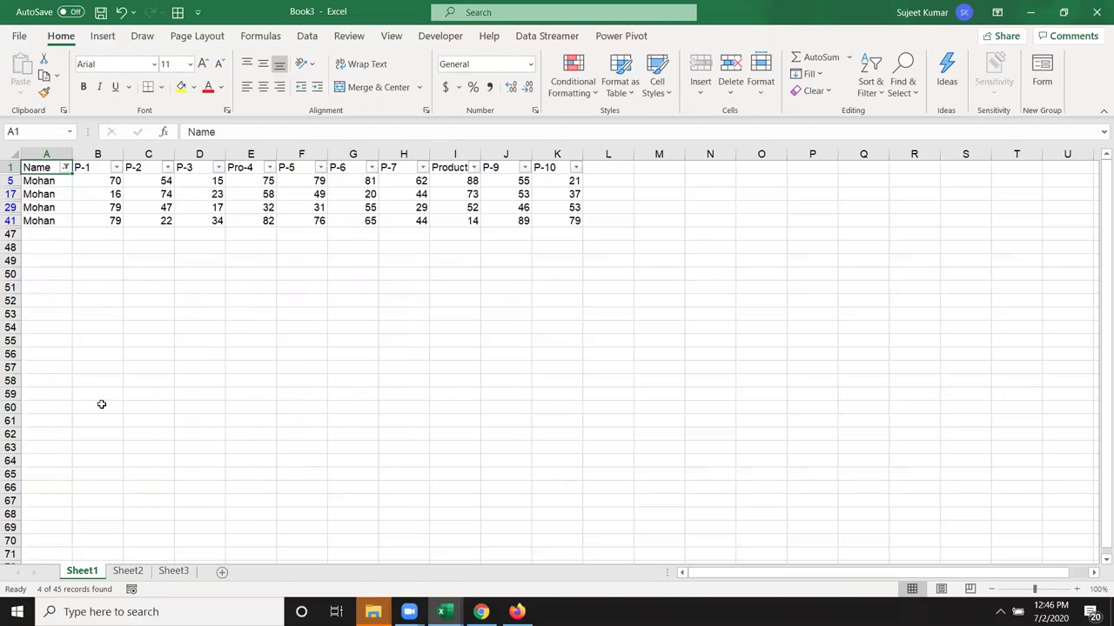
key(ctrl+shift+l)
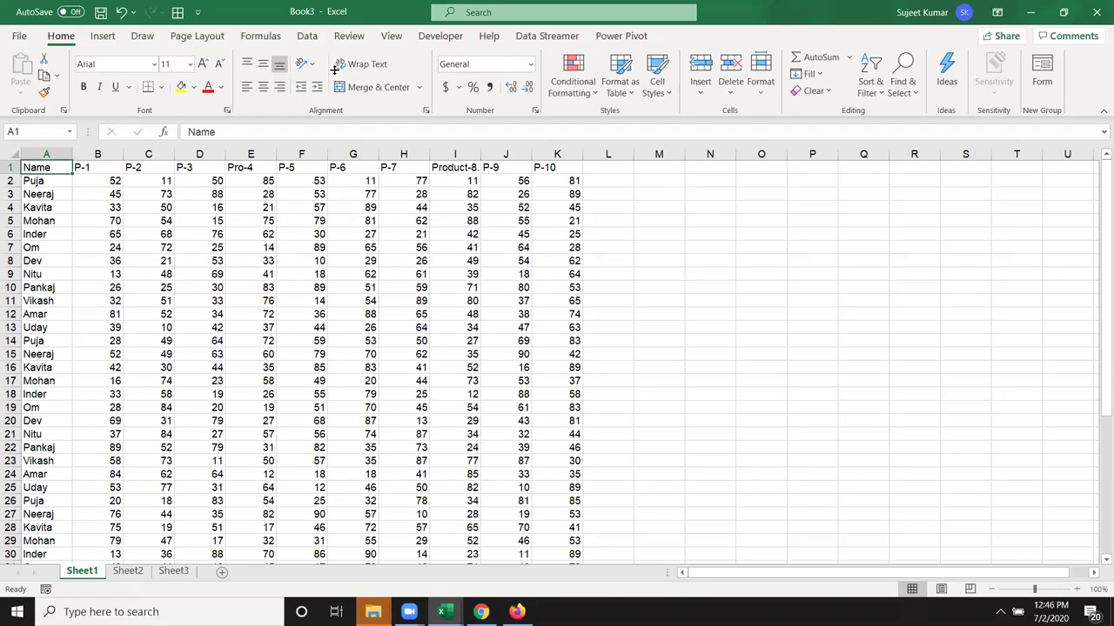
Start recording a new macro, Macro3
click(200, 220)
click(76, 169)
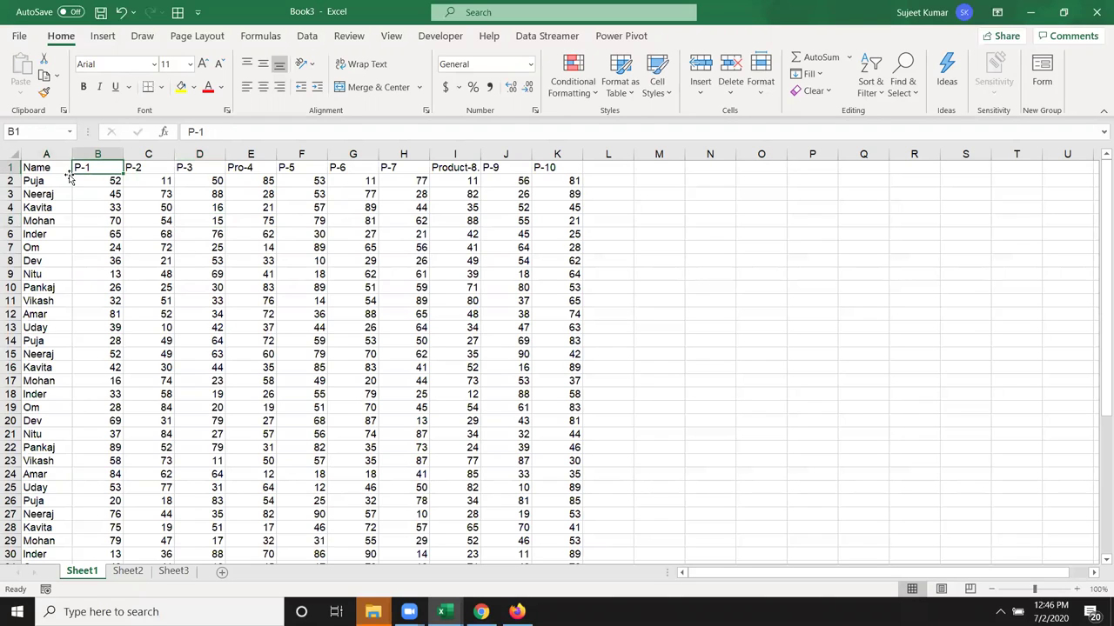
click(65, 170)
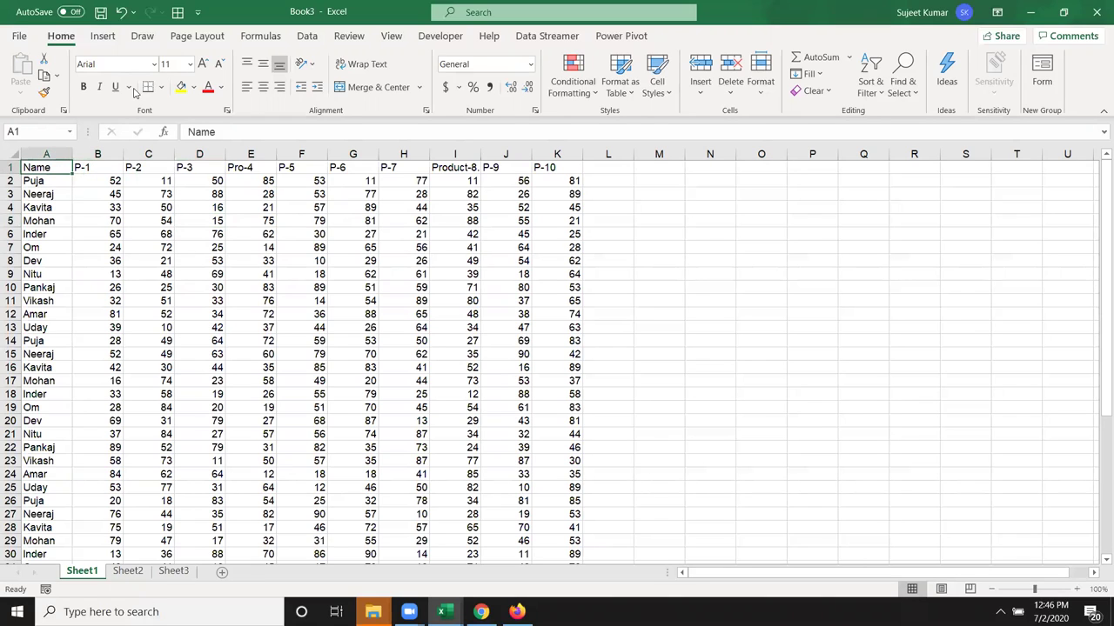
click(45, 590)
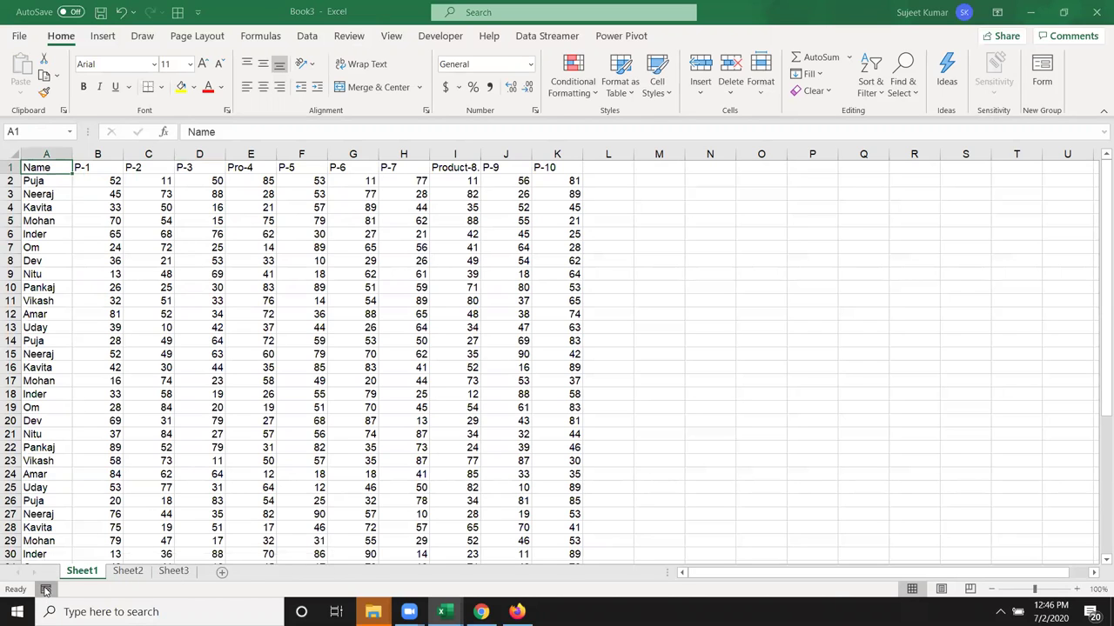
click(733, 426)
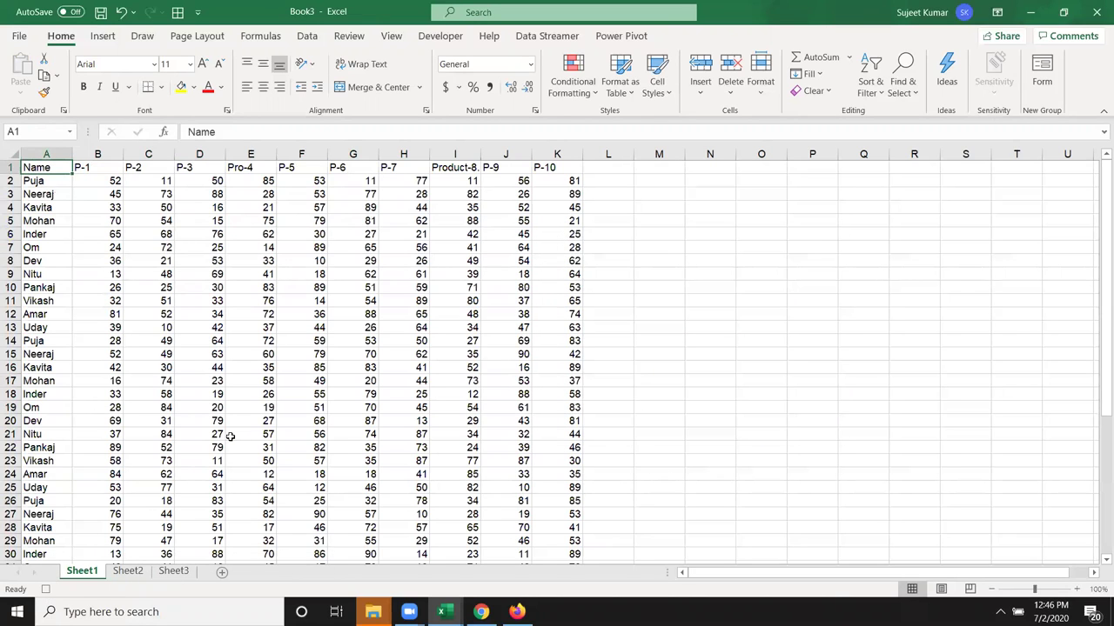
Turn on filtering and filter the Name column to show only Amar
click(230, 435)
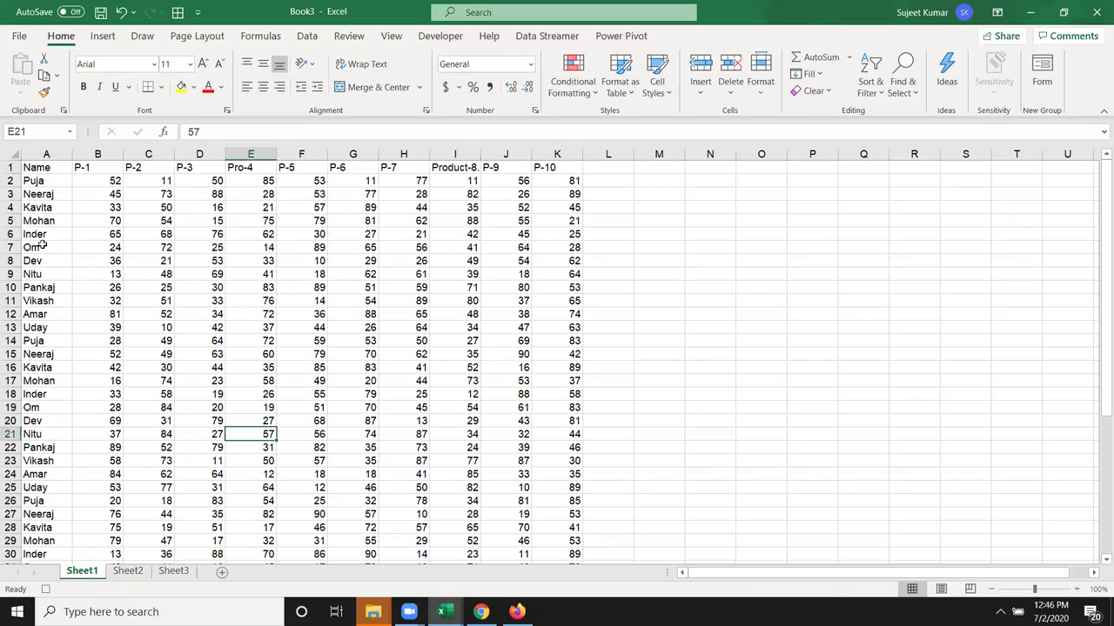
click(38, 168)
key(ctrl+shift+l)
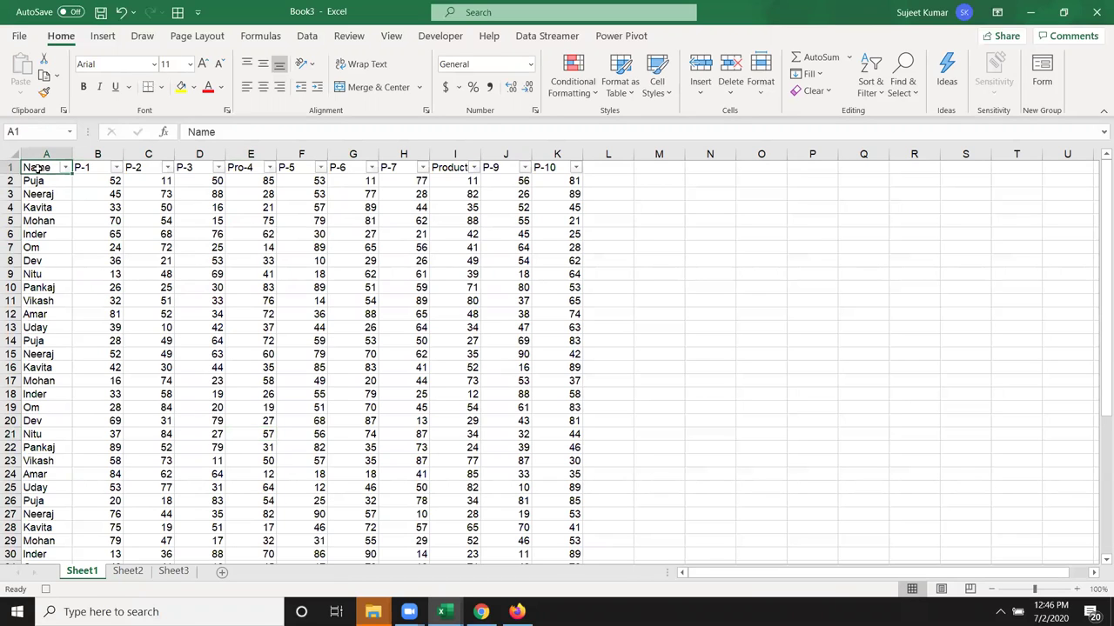
click(66, 167)
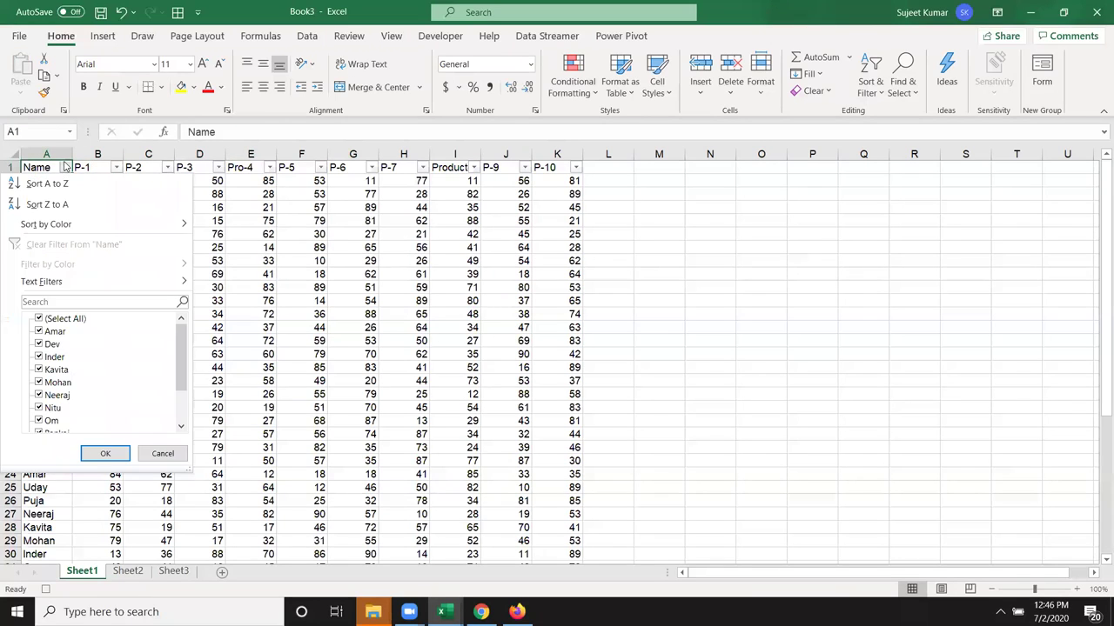
click(38, 318)
click(38, 331)
click(105, 453)
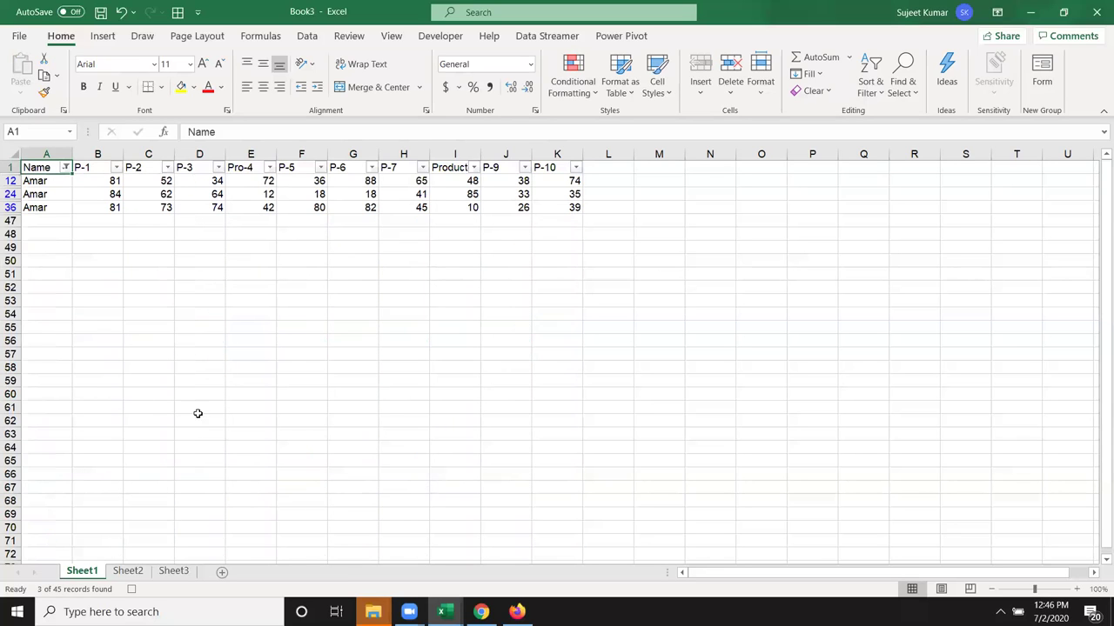
Select the filtered table from A1 across to K36
key(ctrl+Down)
click(40, 168)
key(ctrl+shift+Right)
key(ctrl+shift+Down)
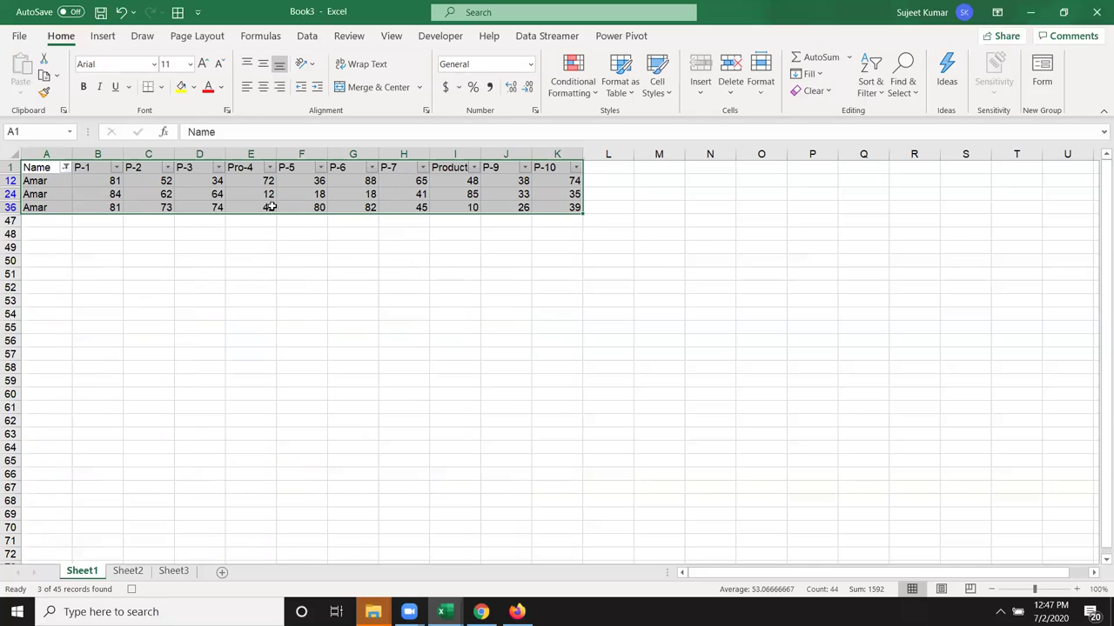
Select visible cells only via Go To Special, copy them, and add a blank Sheet4
click(902, 89)
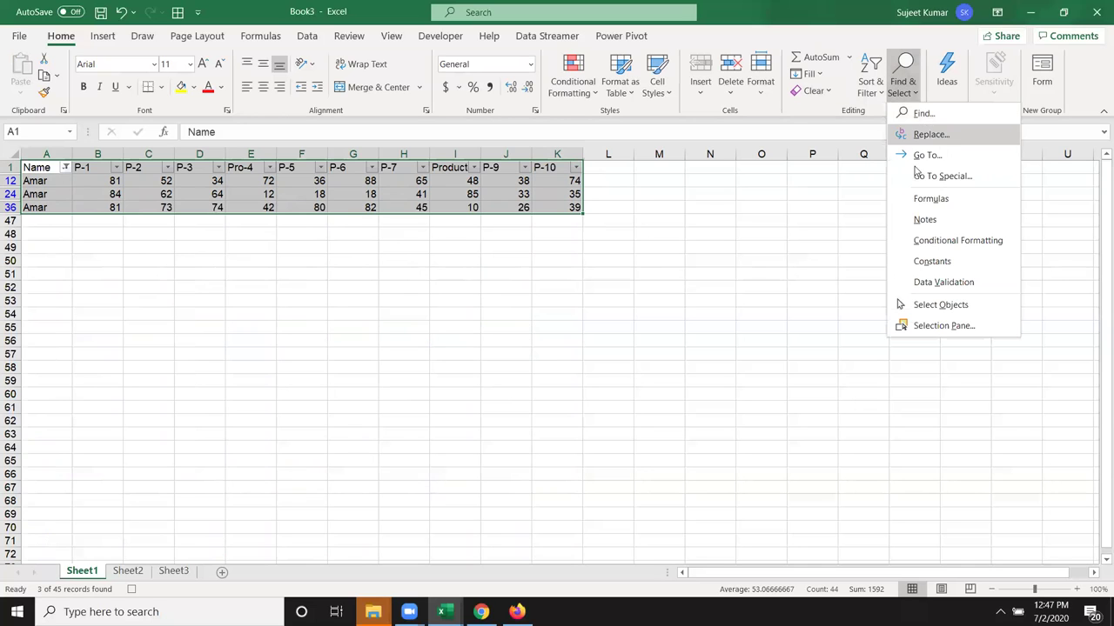
click(926, 177)
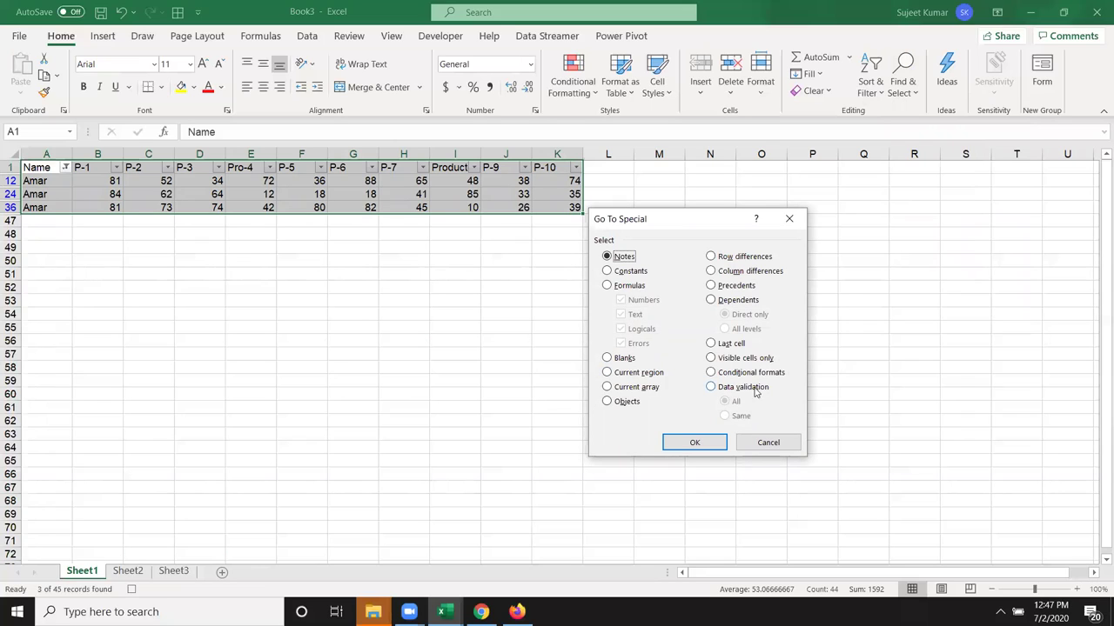
click(743, 359)
click(705, 444)
key(ctrl+c)
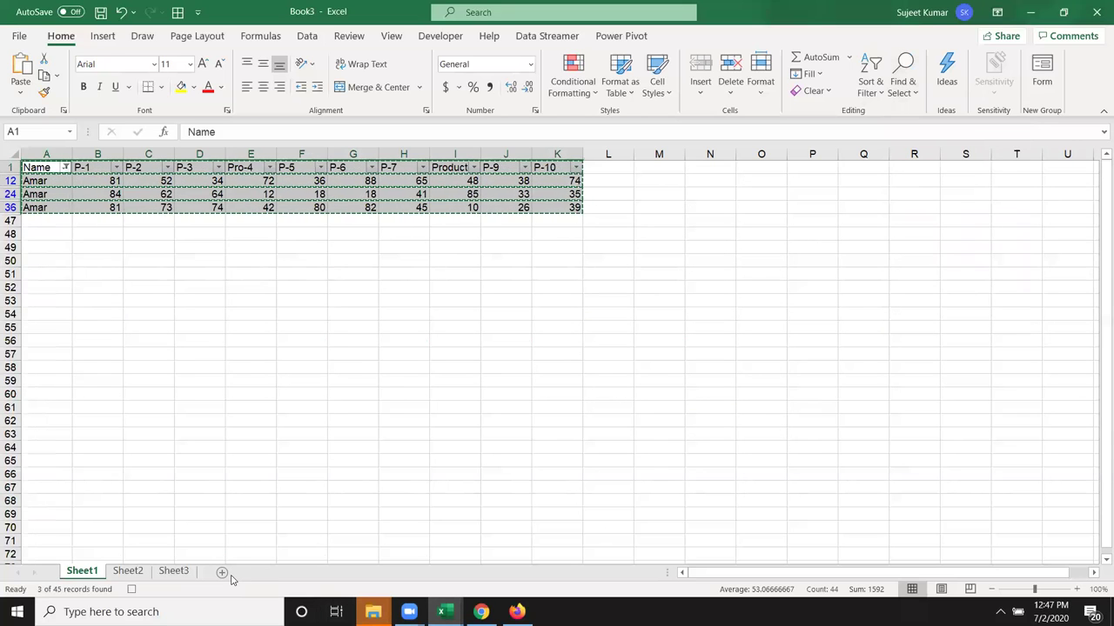
click(222, 573)
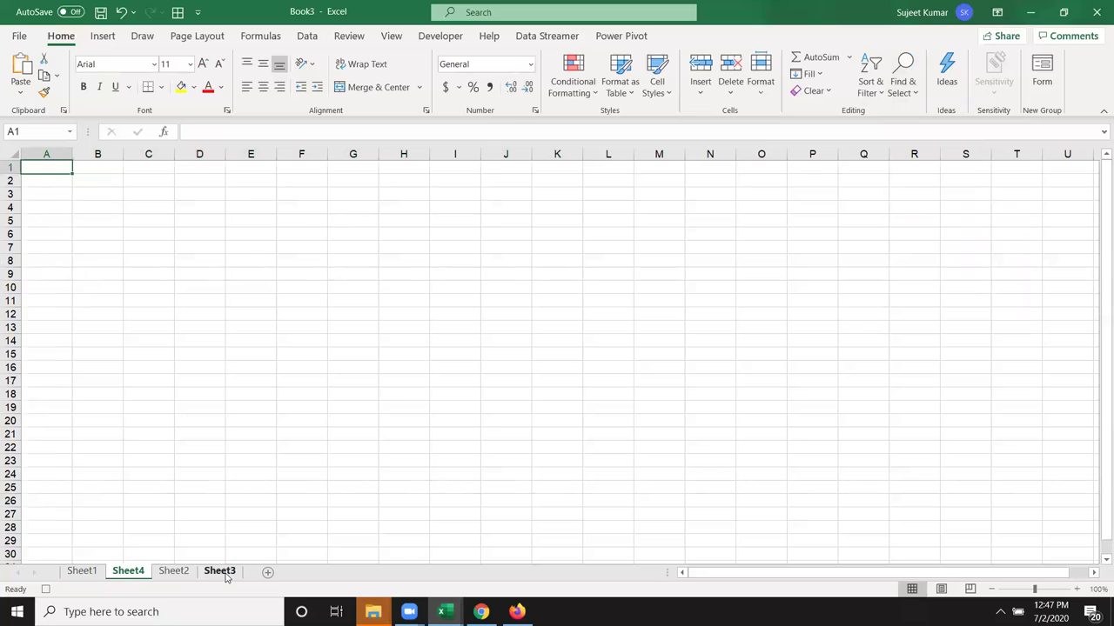
Paste the Amar rows into Sheet4 and rename the sheet to Amar
key(ctrl+v)
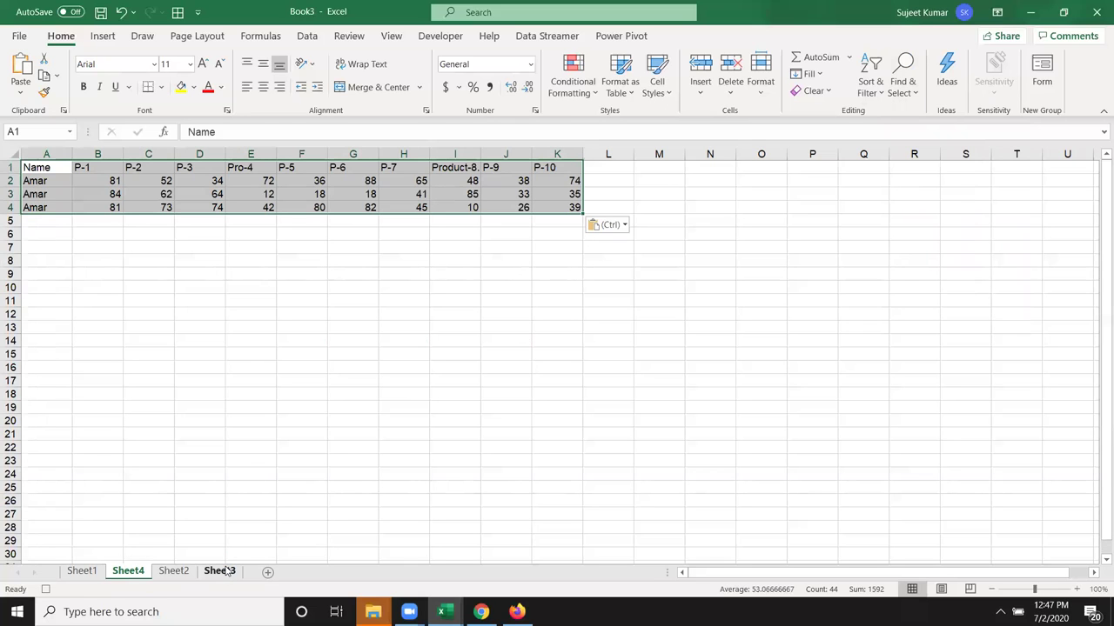
double_click(129, 571)
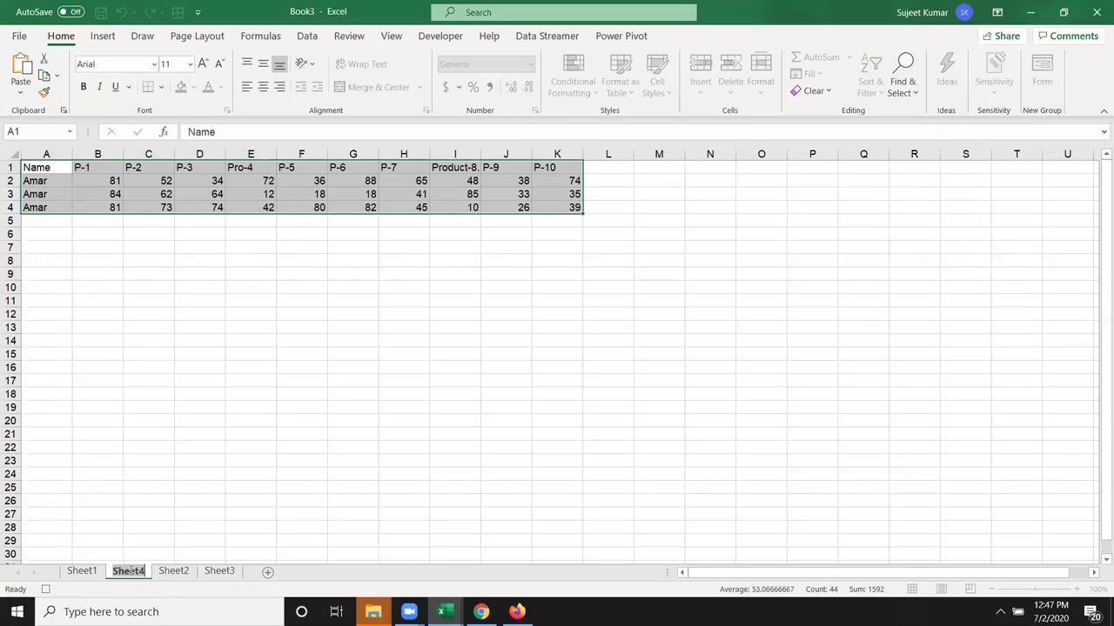
text(Amar)
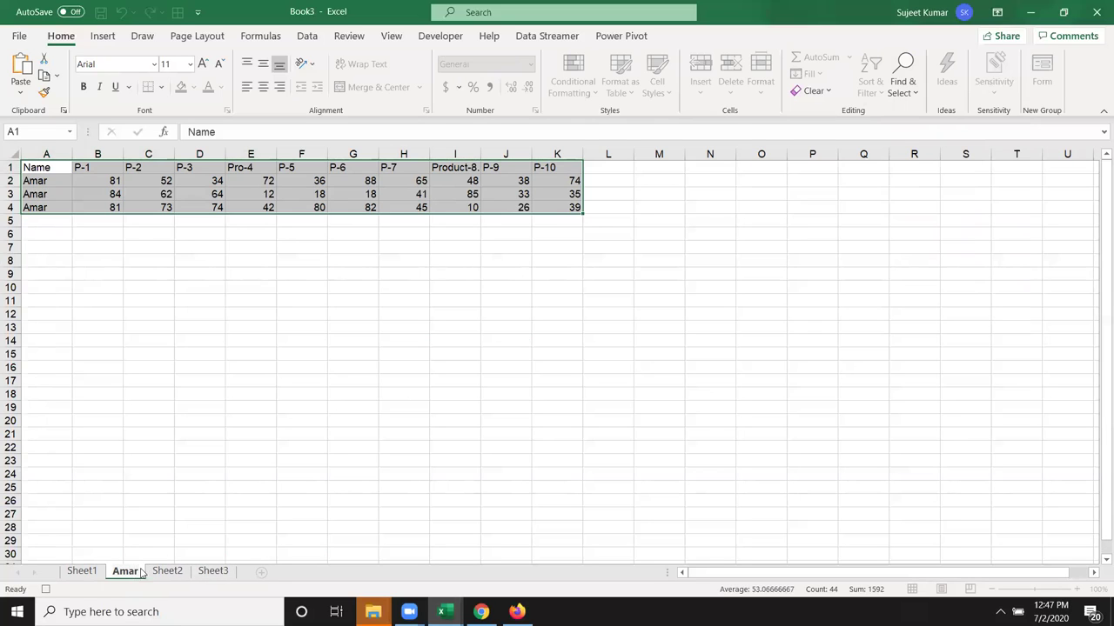
click(155, 528)
Move the Amar sheet into a new book using Move or Copy
right_click(125, 575)
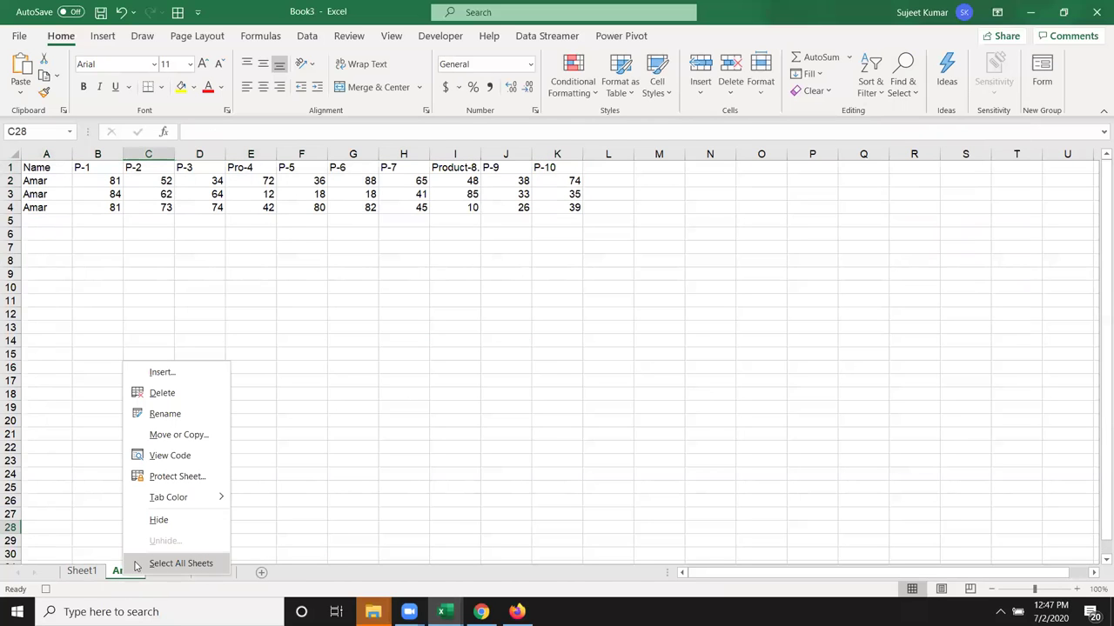
click(195, 440)
click(149, 382)
click(145, 385)
click(133, 384)
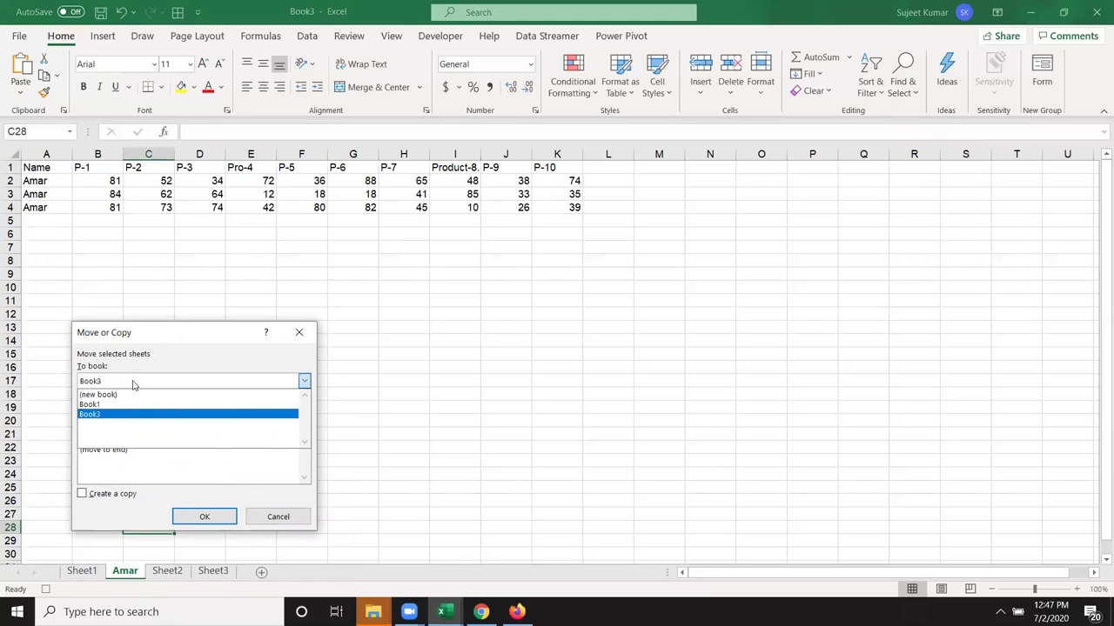
click(121, 395)
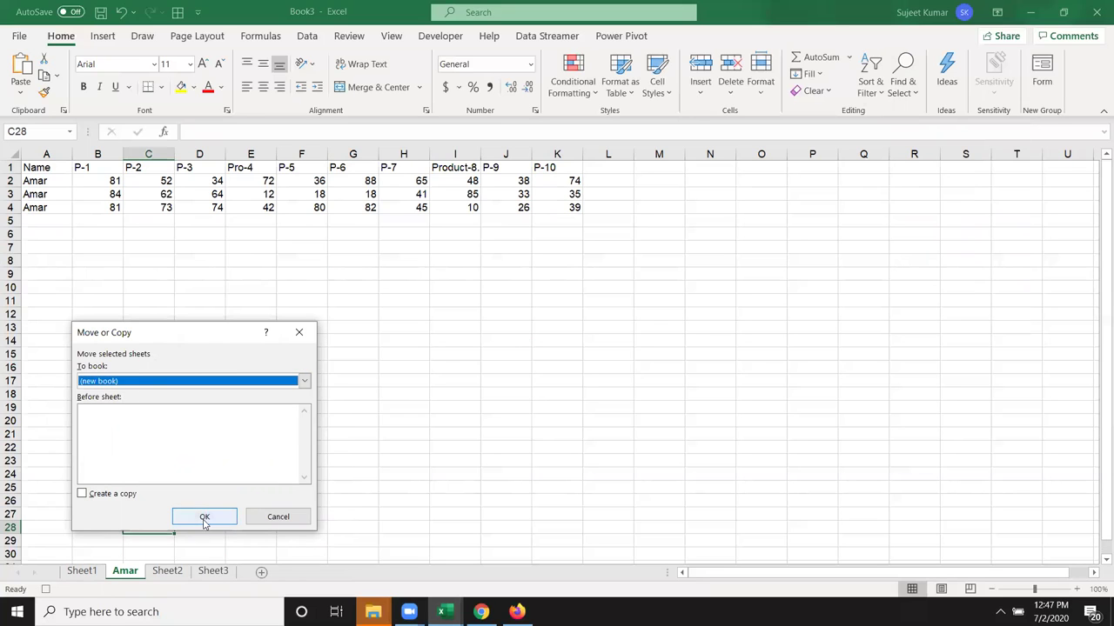
click(204, 519)
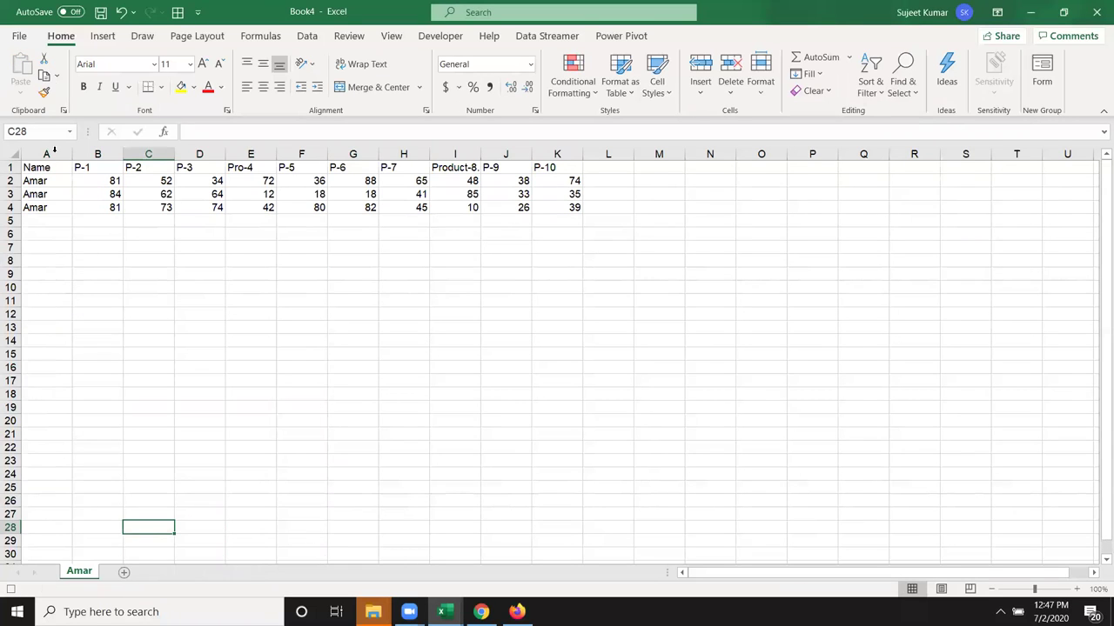
Save the new workbook as Amar.xlsx in the local Documents folder and close it
click(101, 12)
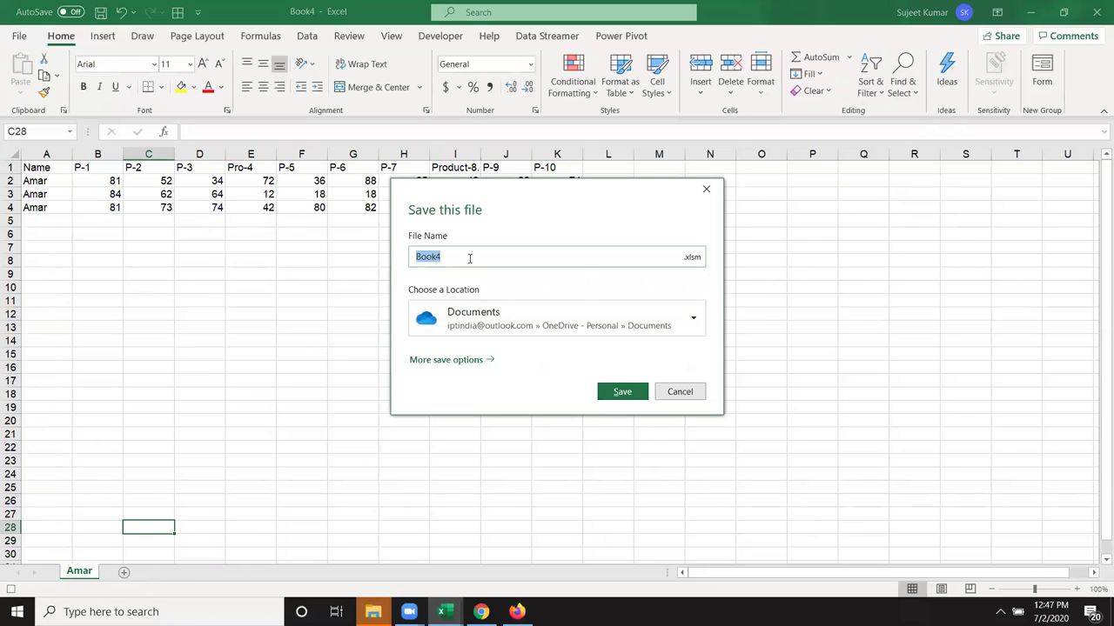
text(Amar)
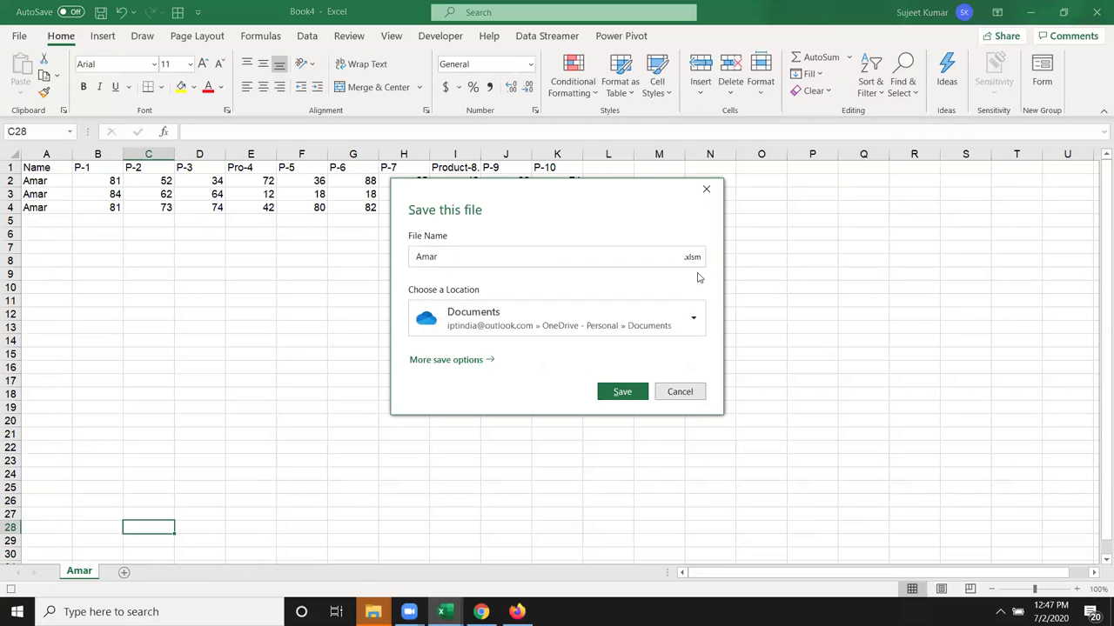
click(695, 258)
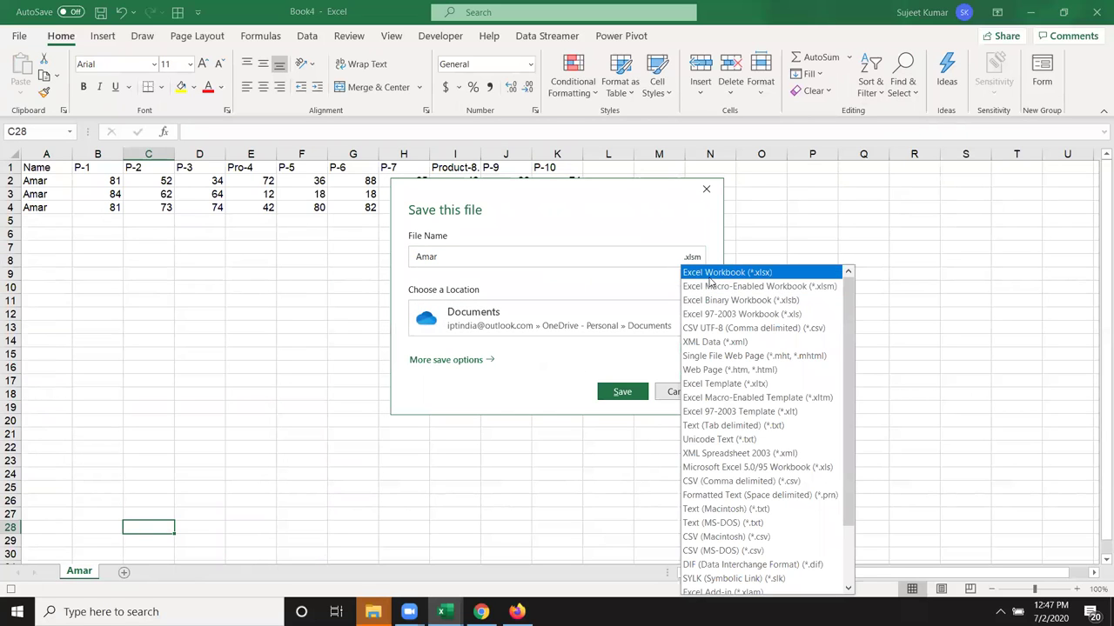
click(711, 279)
click(644, 329)
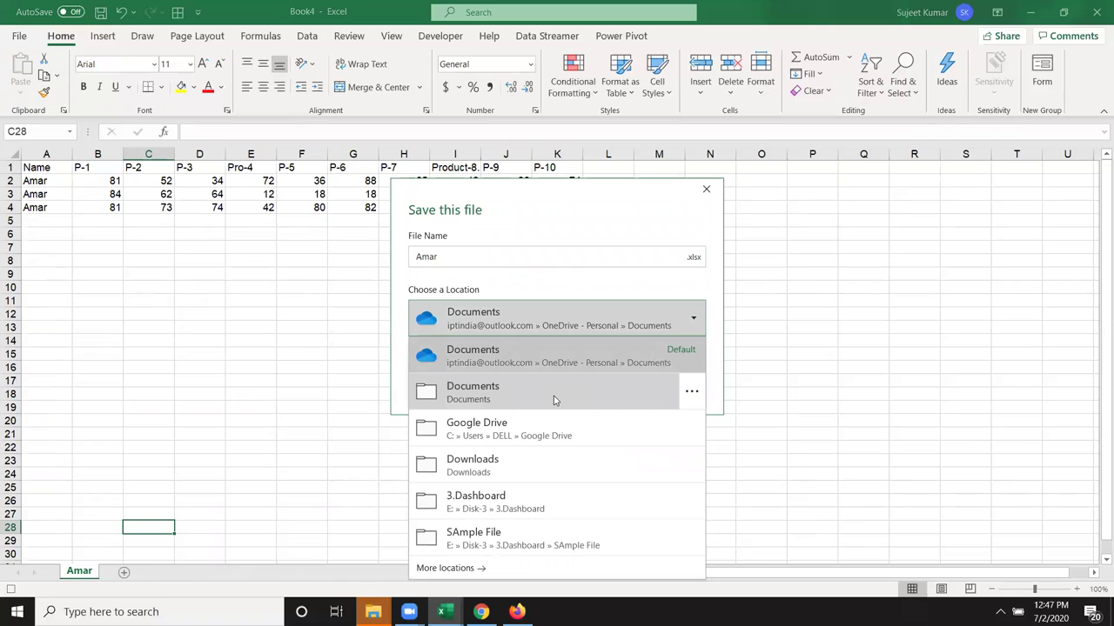
click(555, 399)
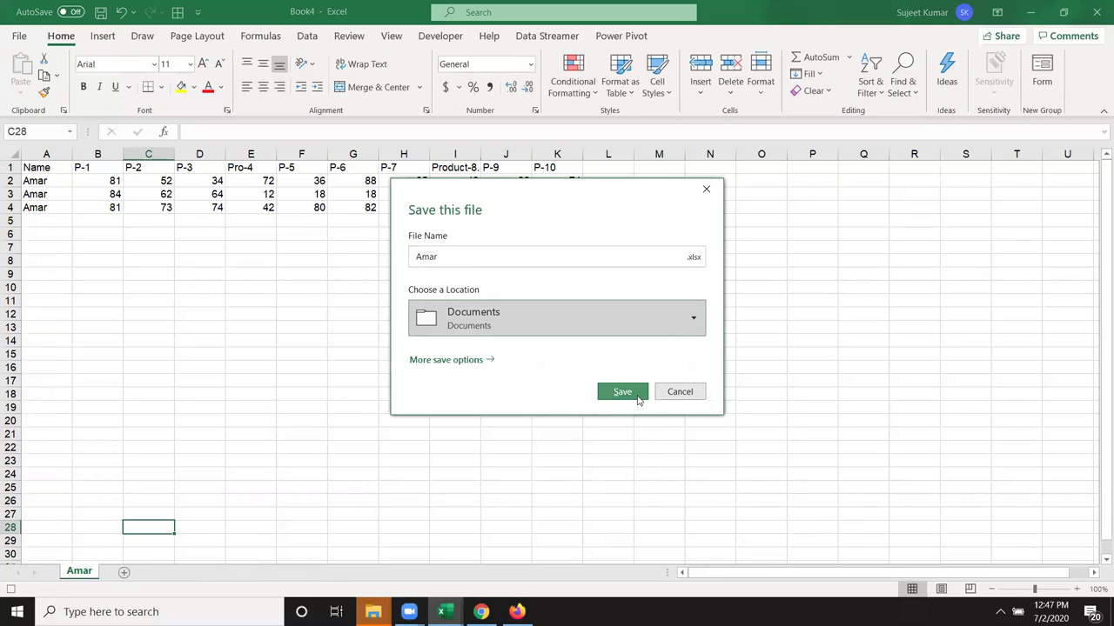
click(636, 394)
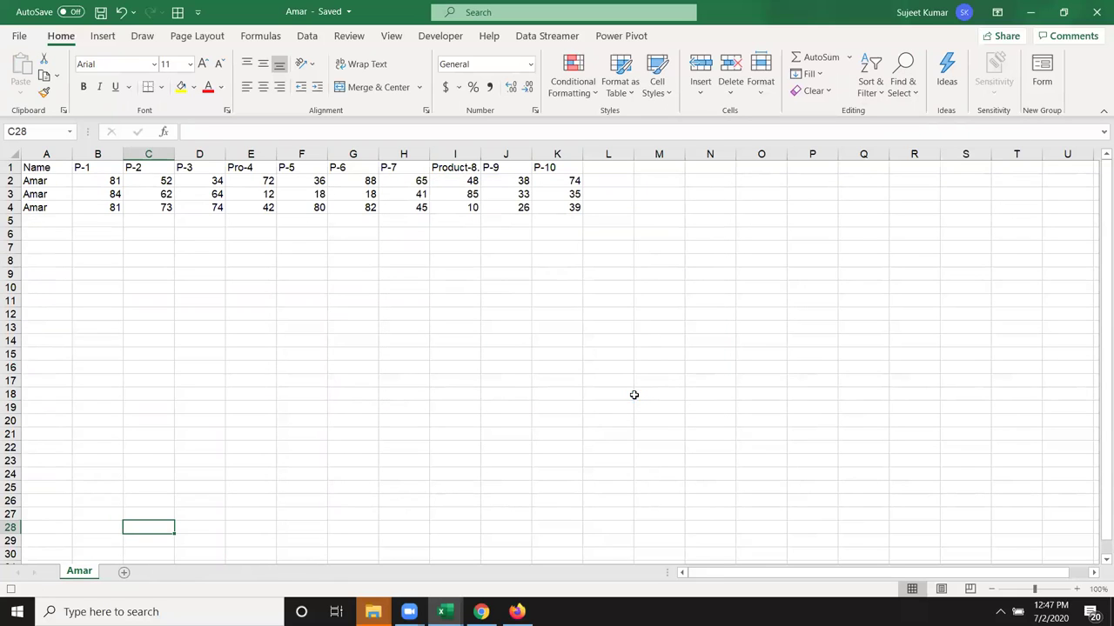
click(1097, 14)
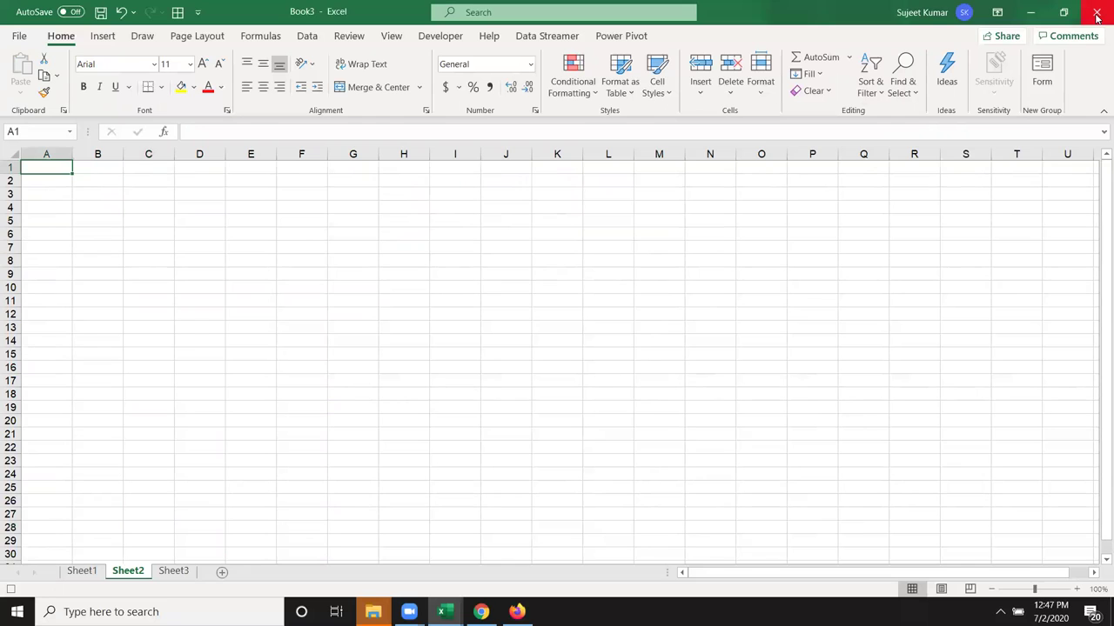
On Sheet1, toggle the AutoFilter off with Ctrl+Shift+L from cell A12
click(81, 571)
click(59, 184)
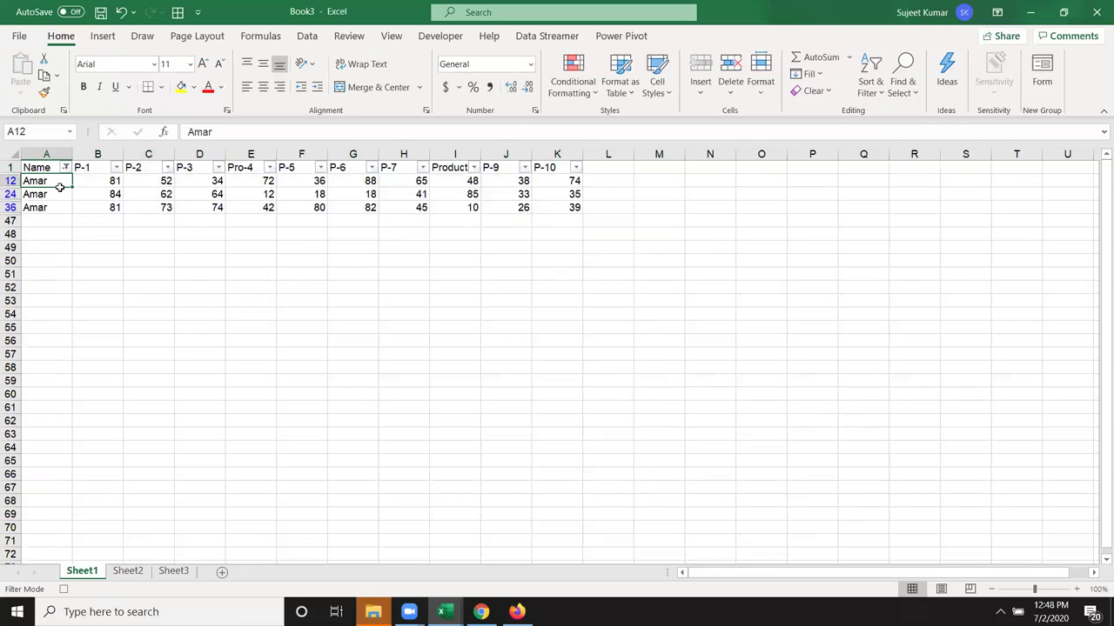
key(ctrl+shift+l)
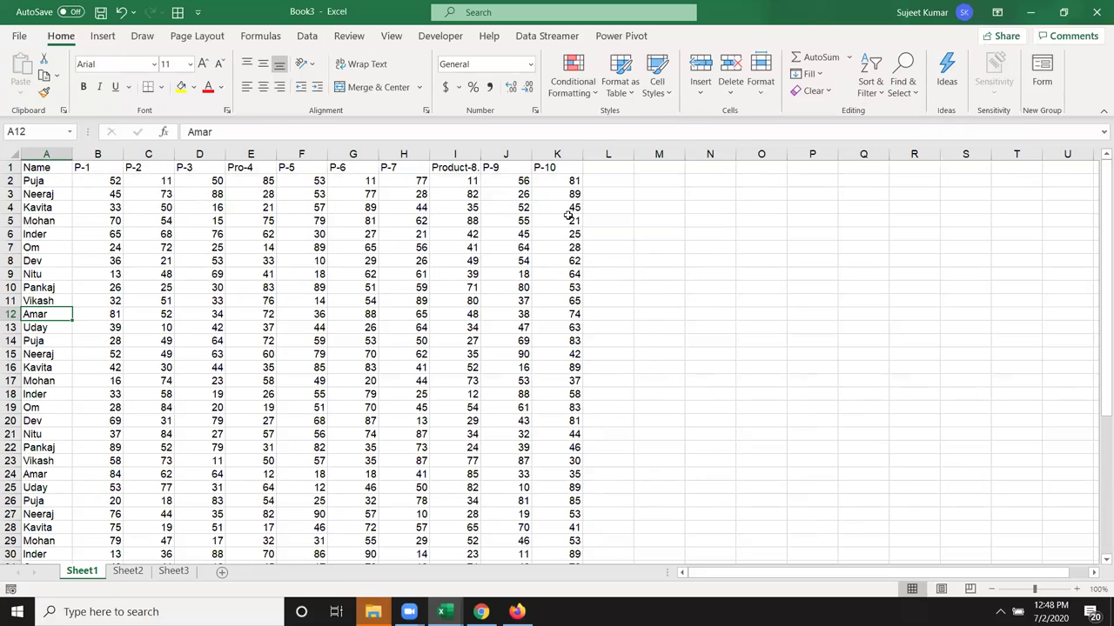
Open the Visual Basic editor and delete Book1's Macro2 code
click(451, 35)
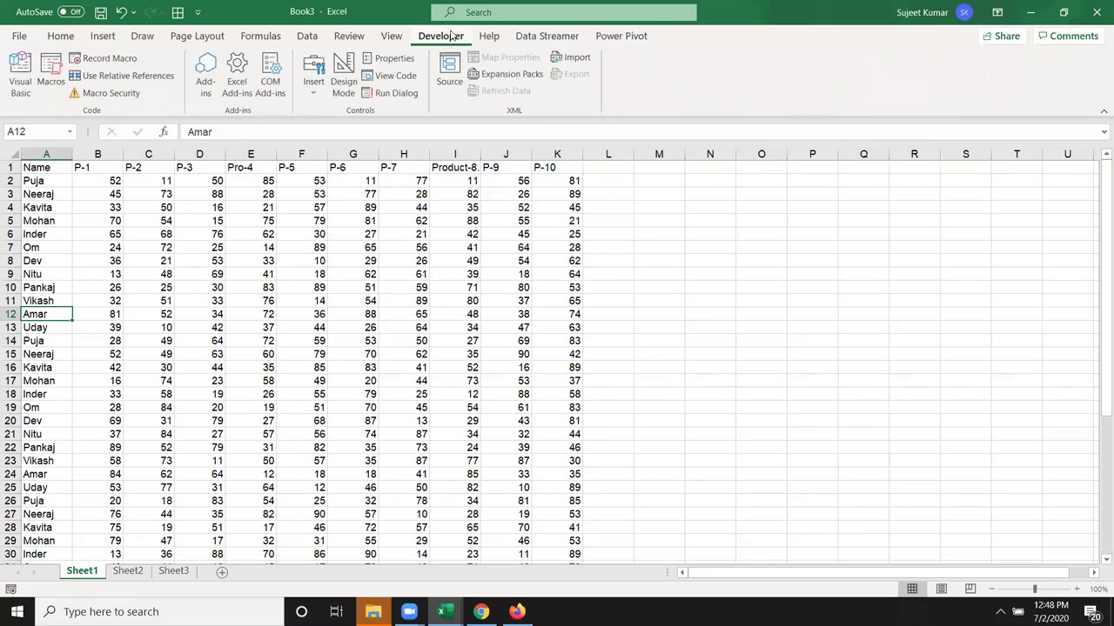
click(20, 75)
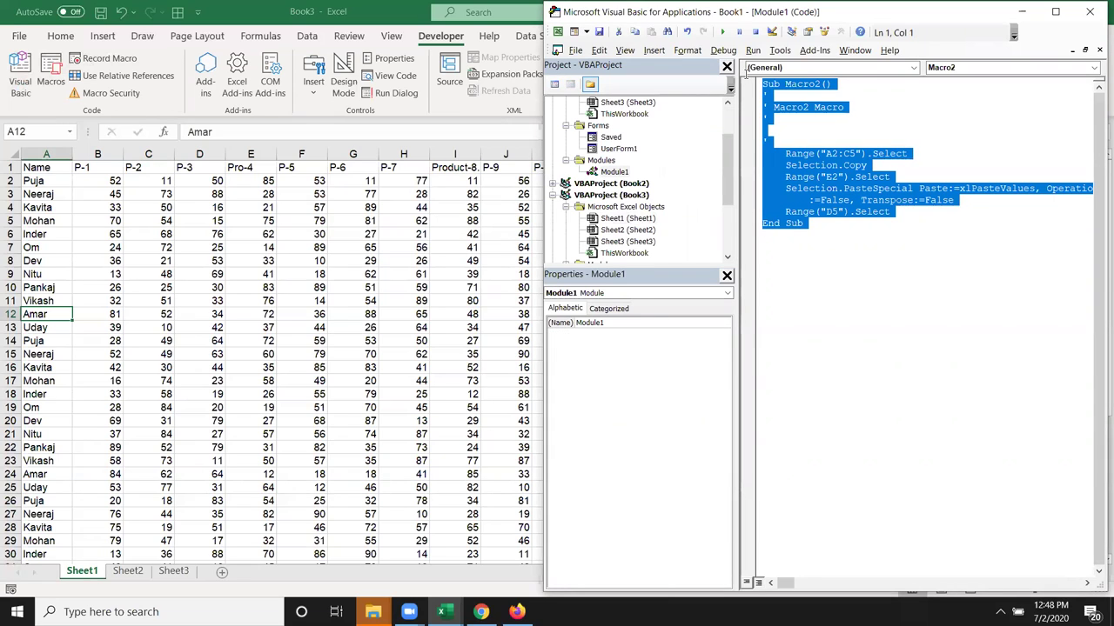
key(Delete)
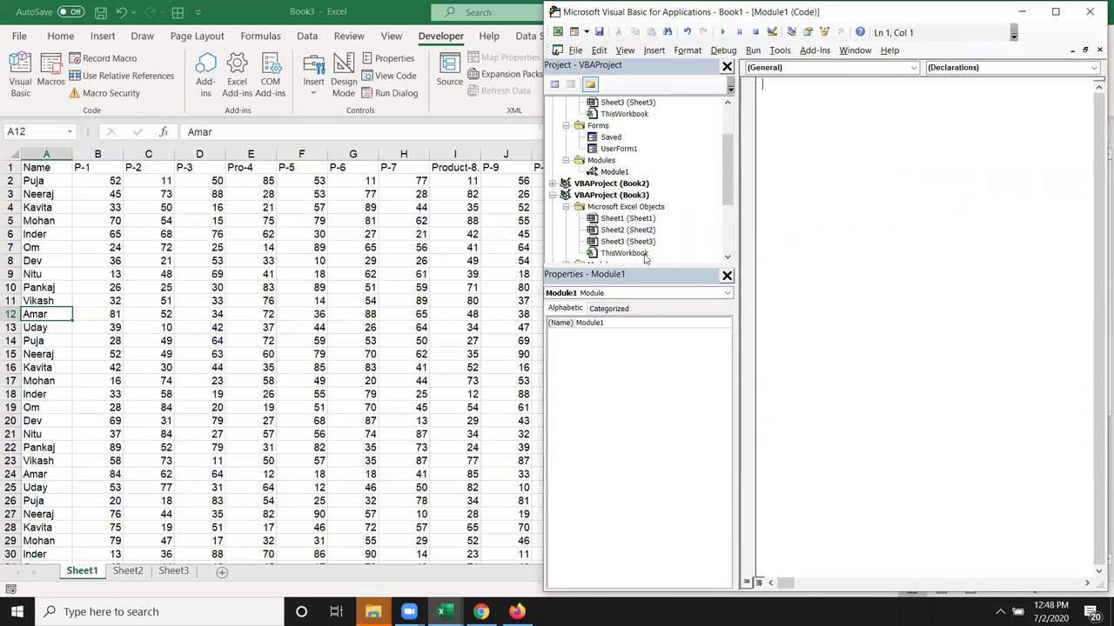
Open Book3's Module1 to show the recorded Macro3 code
scroll(629, 252, down, 3)
scroll(636, 220, up, 1)
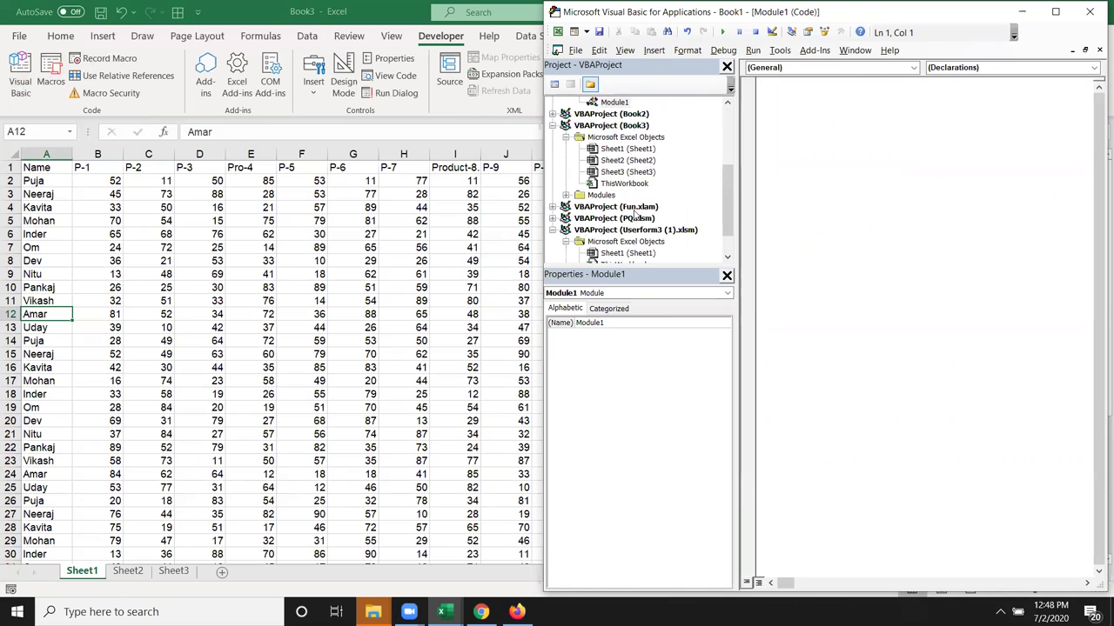
double_click(601, 195)
double_click(615, 206)
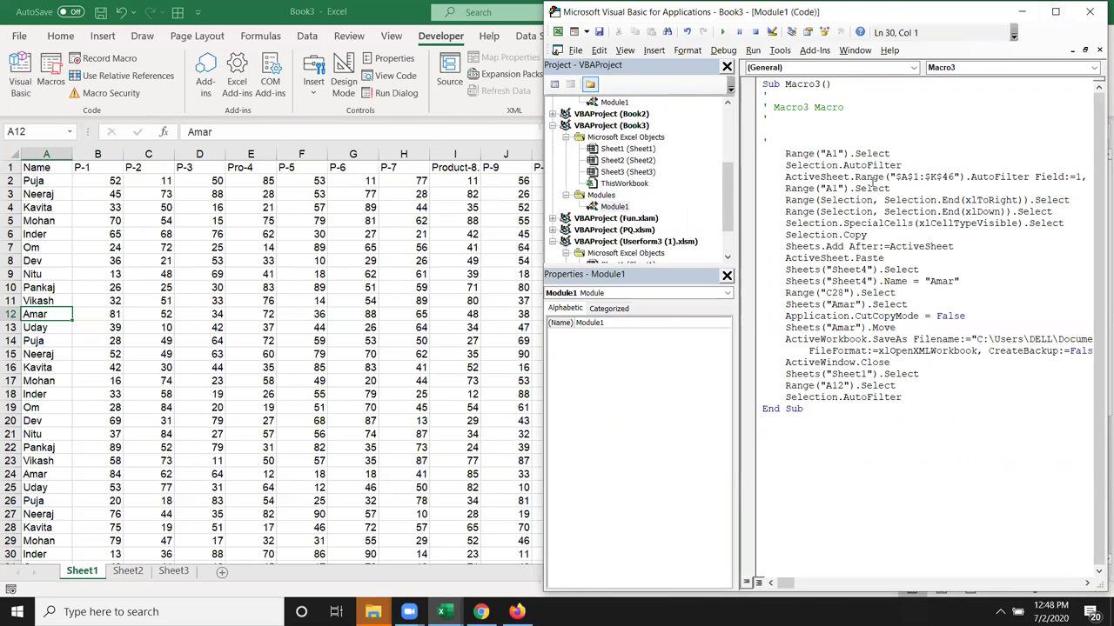
Maximize the code window and delete the Selection.AutoFilter line
click(1054, 12)
drag(350, 147, 231, 147)
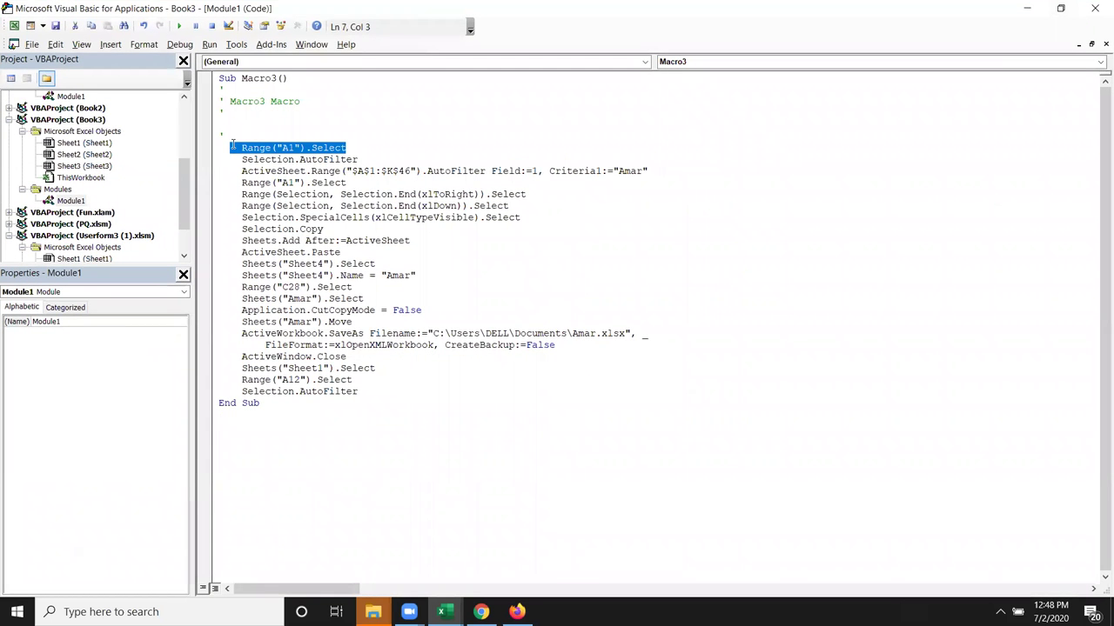
click(247, 159)
drag(369, 159, 244, 166)
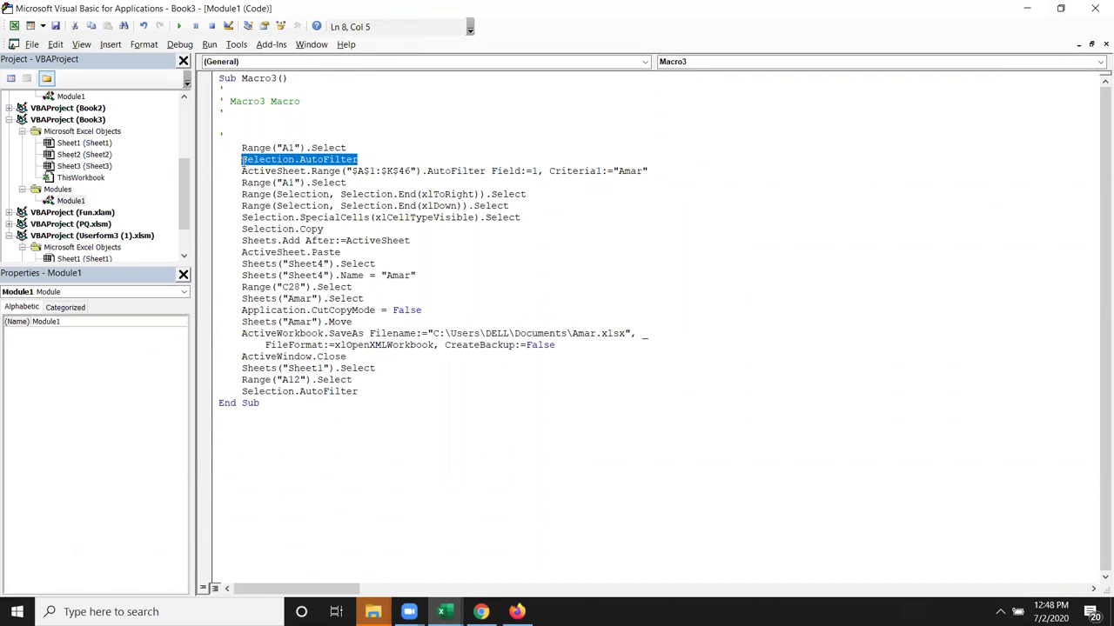
double_click(435, 171)
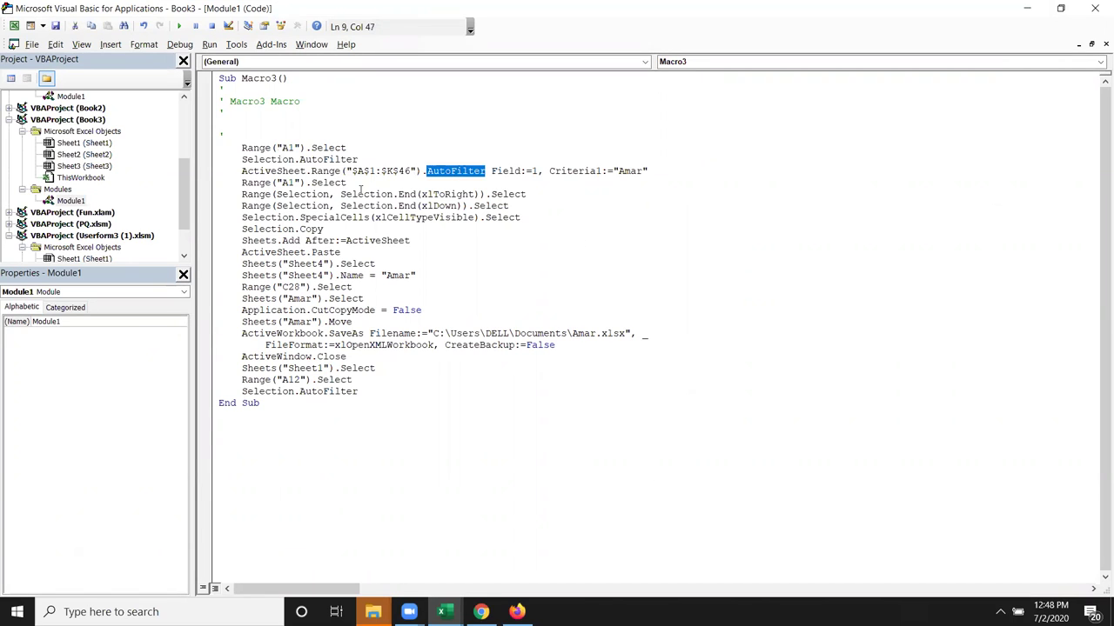
drag(365, 160, 242, 161)
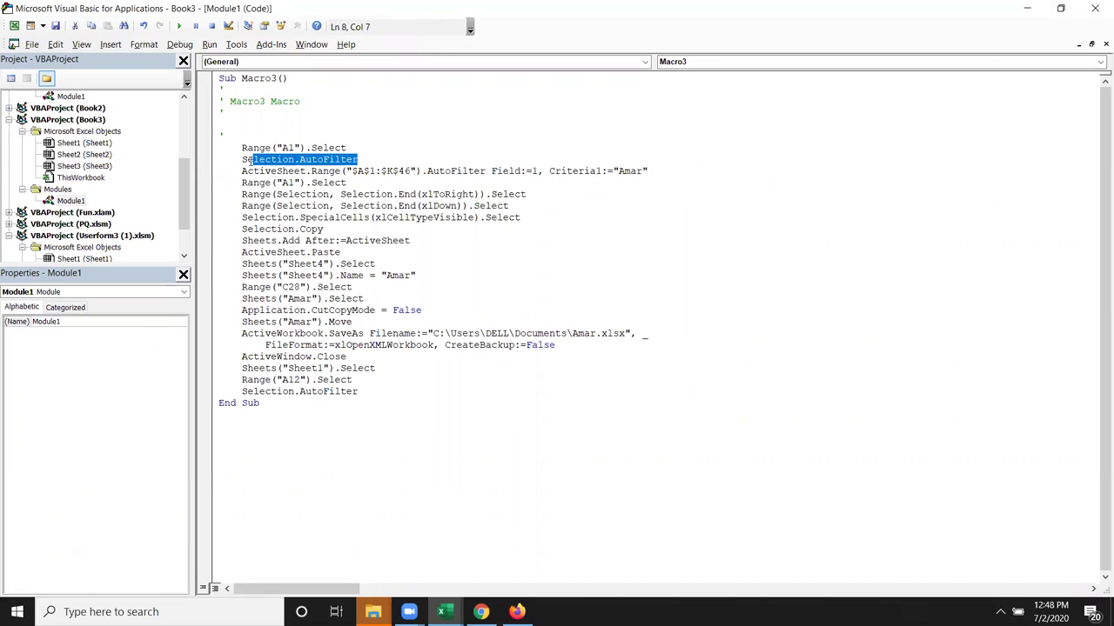
key(Delete)
Review the selection and sheet-adding lines, adding blank lines around Sheets("Sheet4").Select
click(256, 183)
mouse_move(223, 194)
mouse_down()
mouse_move(424, 218)
mouse_move(523, 207)
mouse_move(242, 194)
mouse_up()
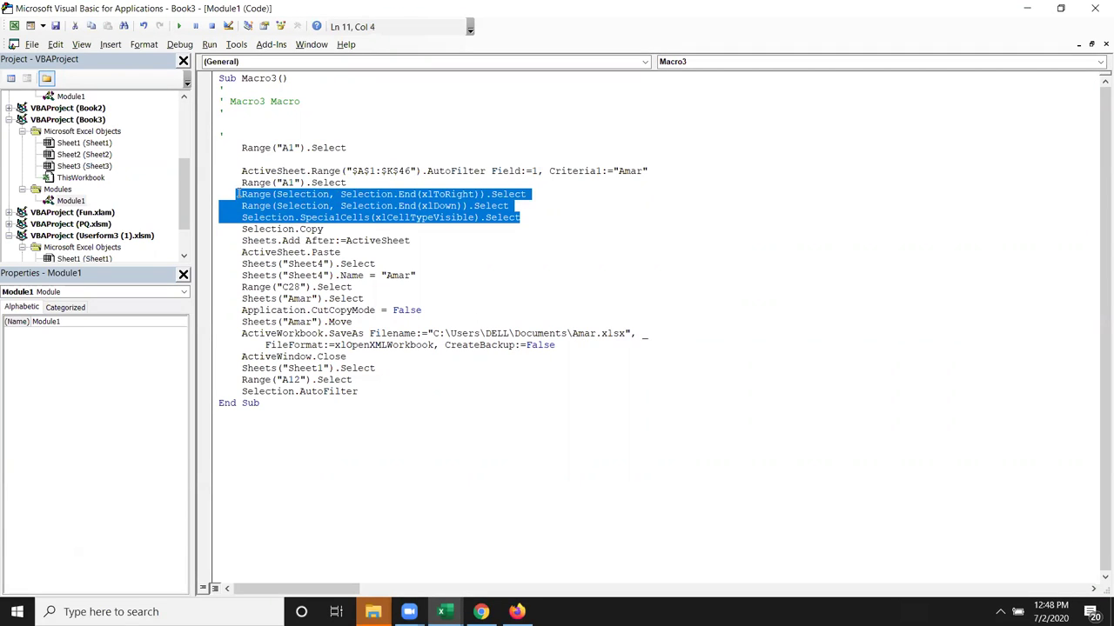
click(327, 228)
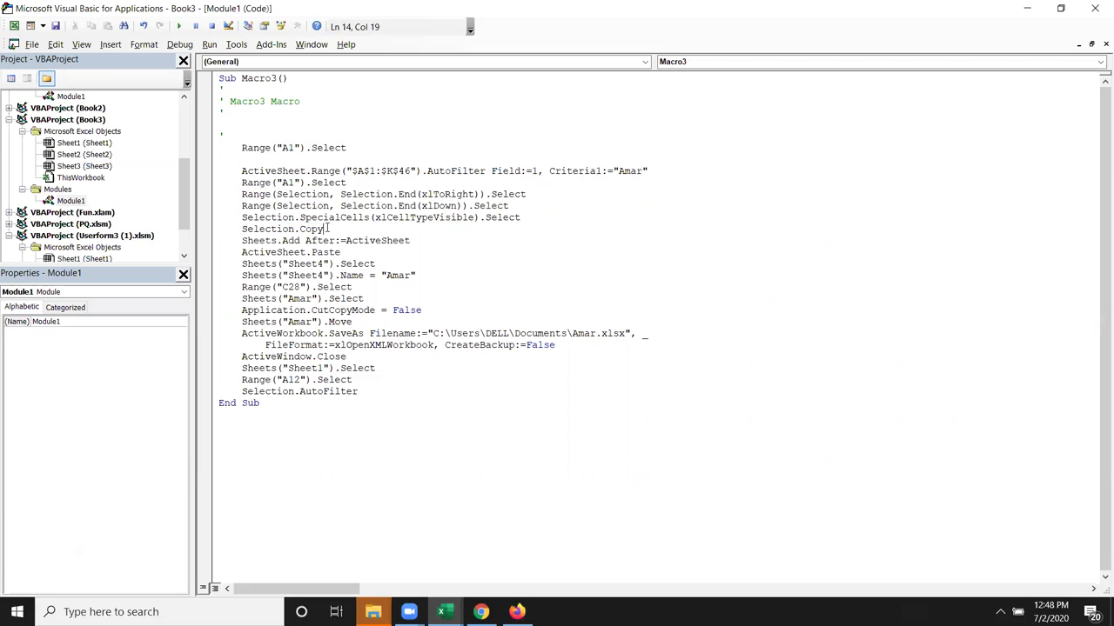
mouse_move(241, 241)
mouse_down()
mouse_move(304, 241)
mouse_move(252, 252)
mouse_up()
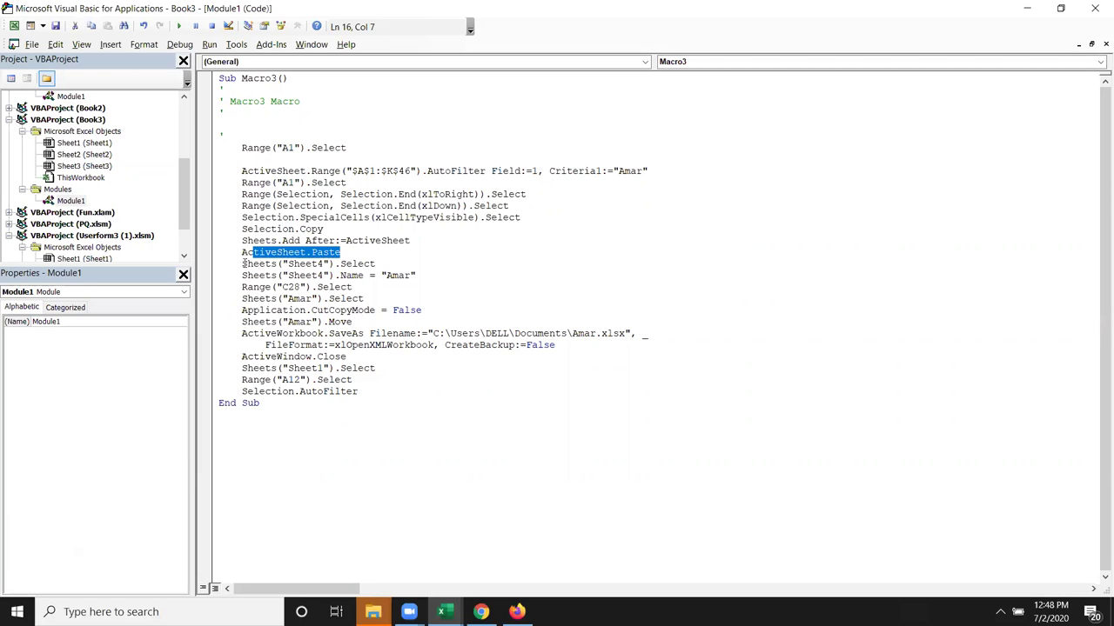
click(243, 264)
key(Return)
click(382, 271)
key(Return)
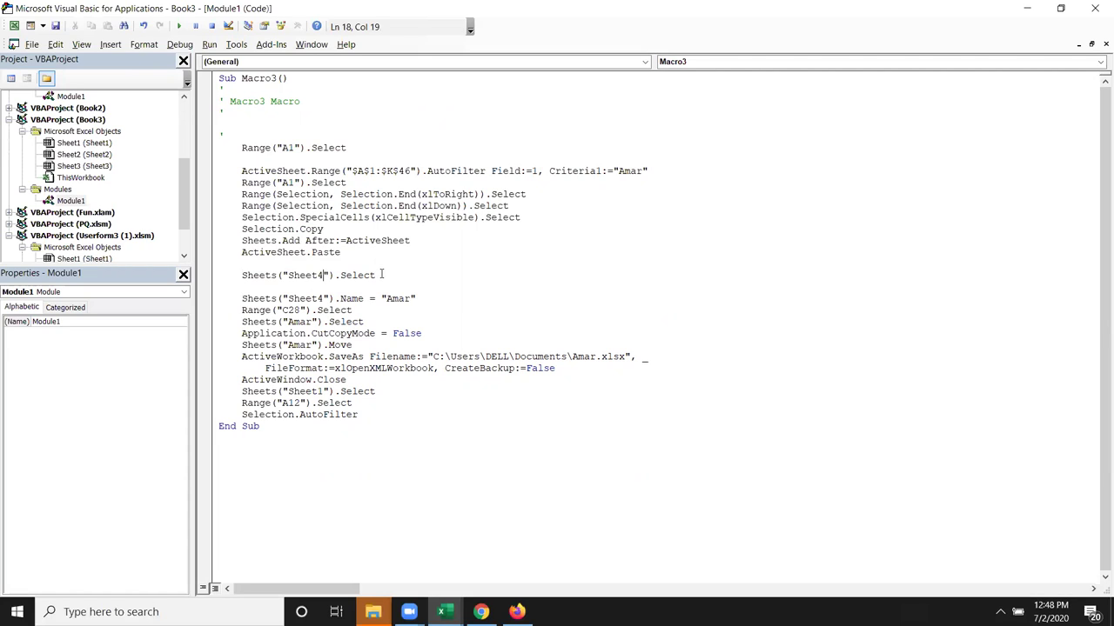
Delete the Sheets("Sheet4").Select line and copy the word ActiveSheet
drag(375, 275, 226, 276)
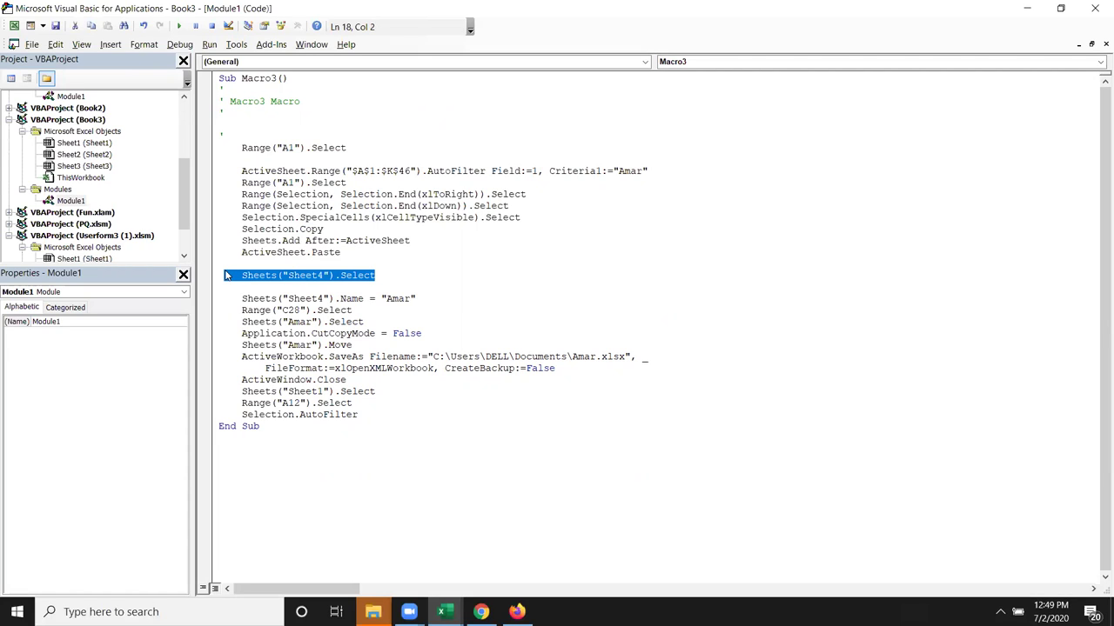
click(401, 287)
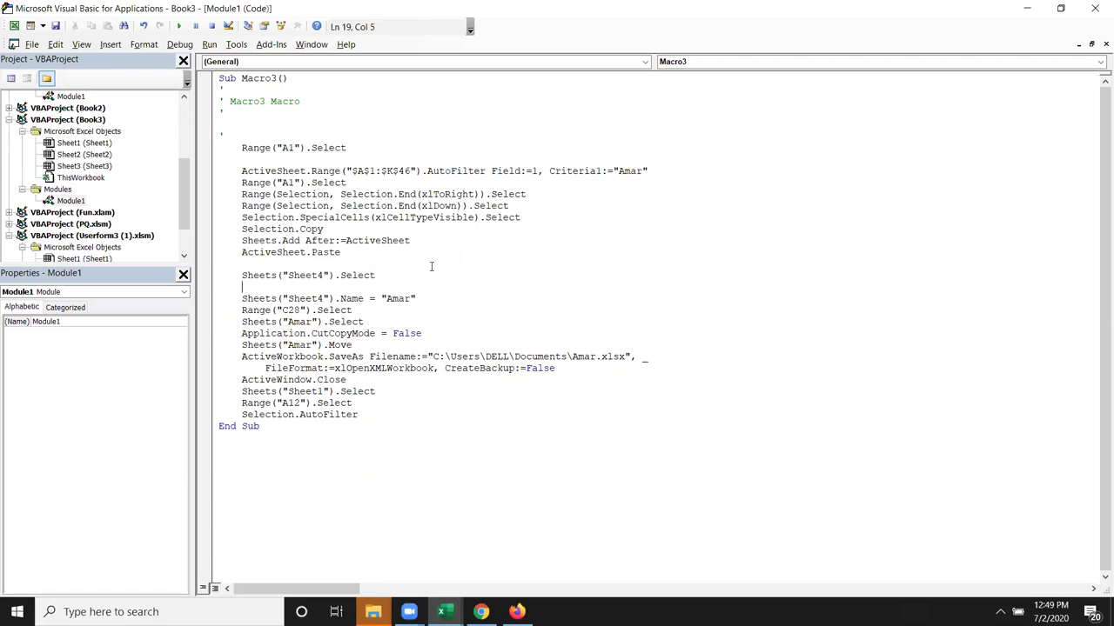
drag(390, 270, 278, 276)
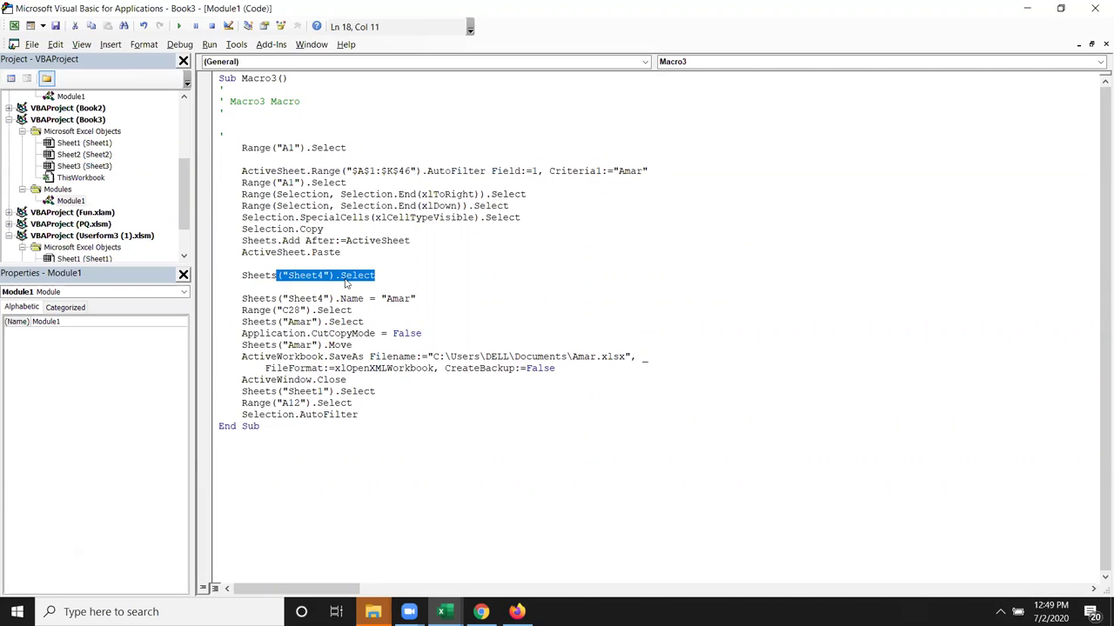
click(376, 274)
drag(376, 275, 221, 276)
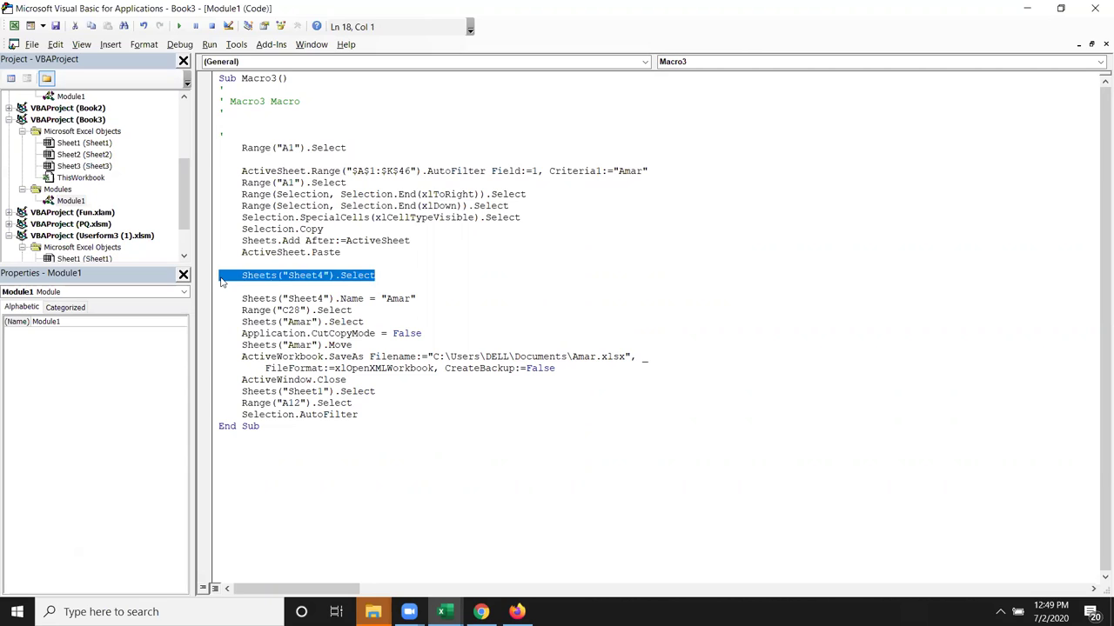
key(Delete)
double_click(300, 251)
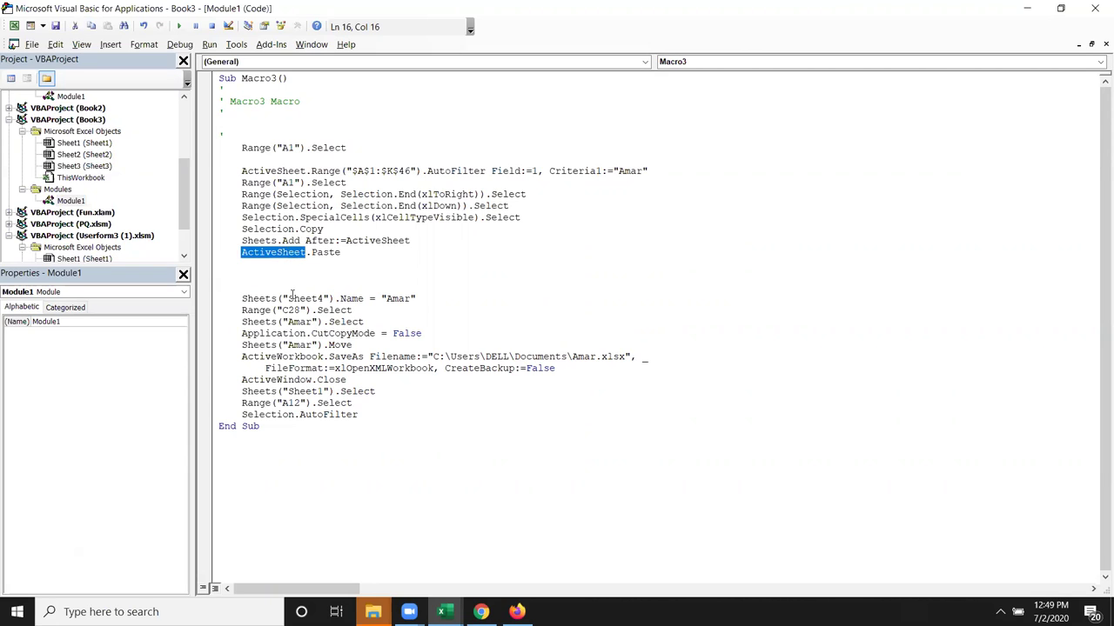
key(ctrl+c)
Replace Sheets("Sheet4") and Sheets("Amar") with ActiveSheet, and delete the C28 and Amar select lines
drag(334, 300, 242, 300)
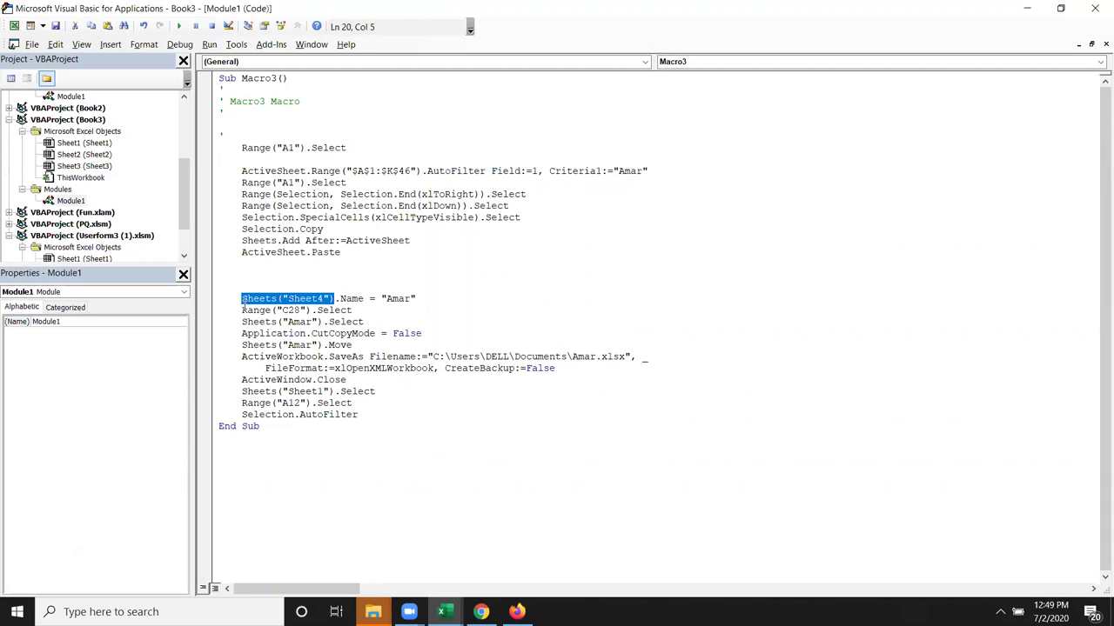
key(ctrl+v)
drag(363, 322, 242, 318)
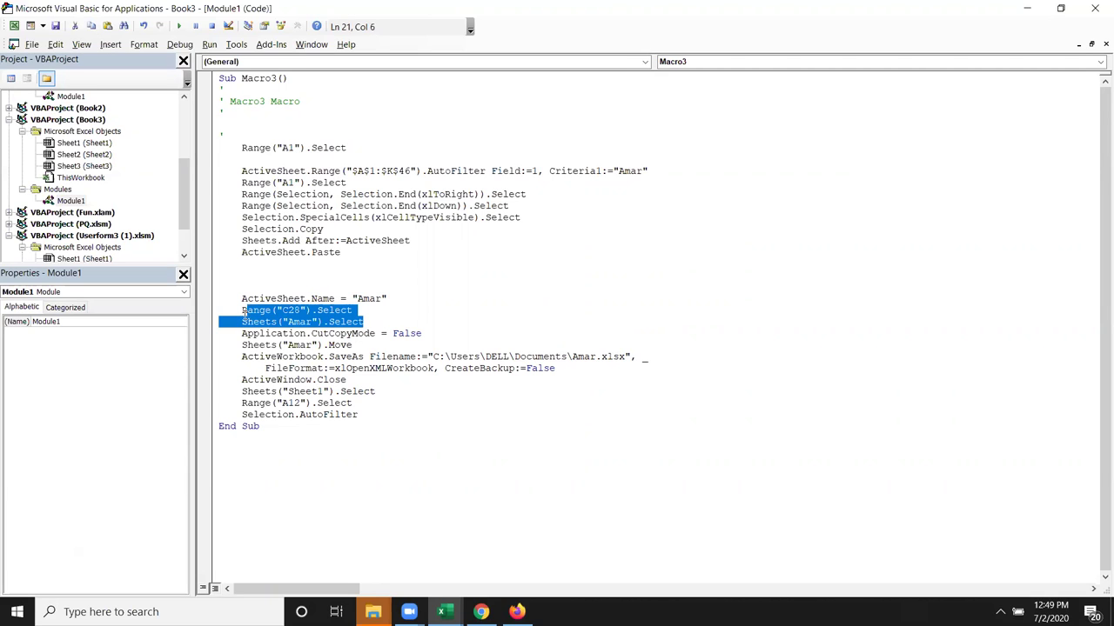
key(Delete)
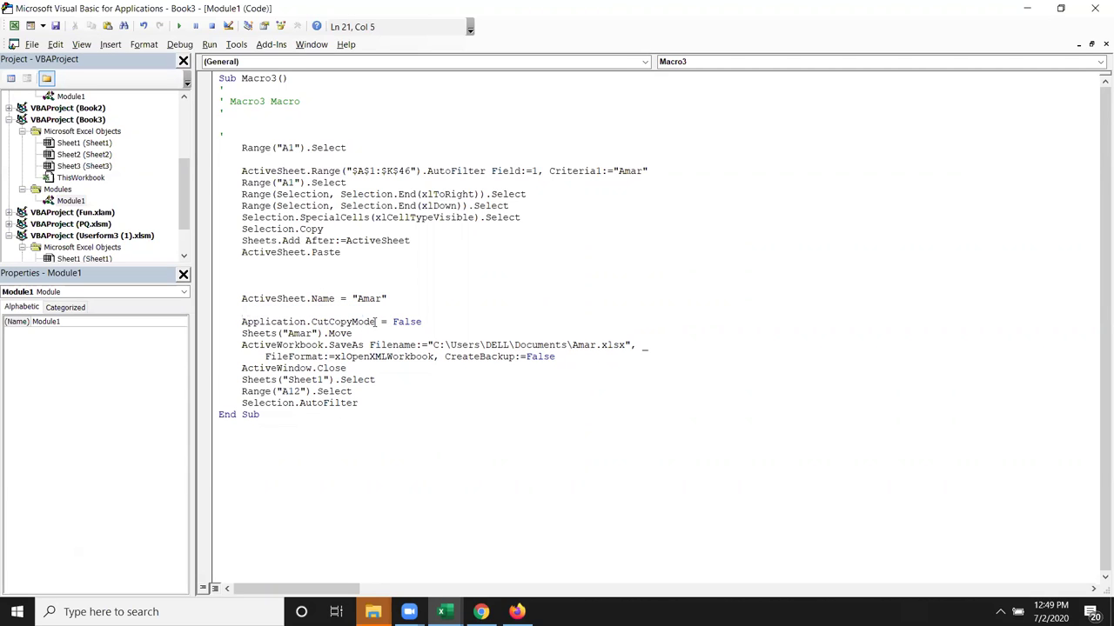
click(428, 322)
drag(376, 333, 254, 336)
click(304, 357)
drag(321, 335, 247, 338)
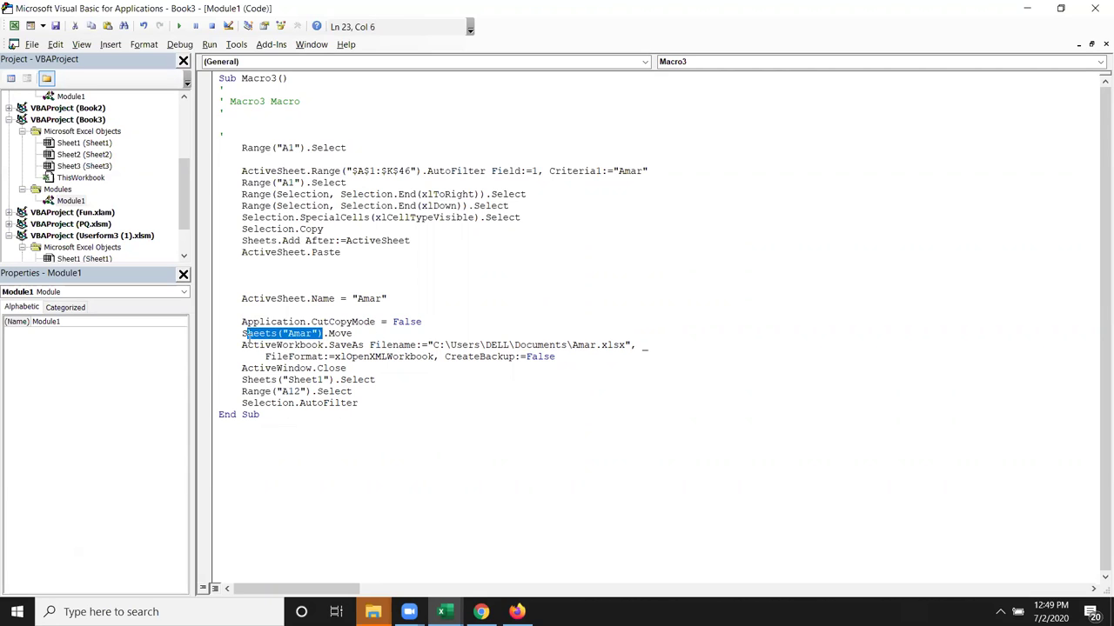
key(ctrl+v)
click(374, 346)
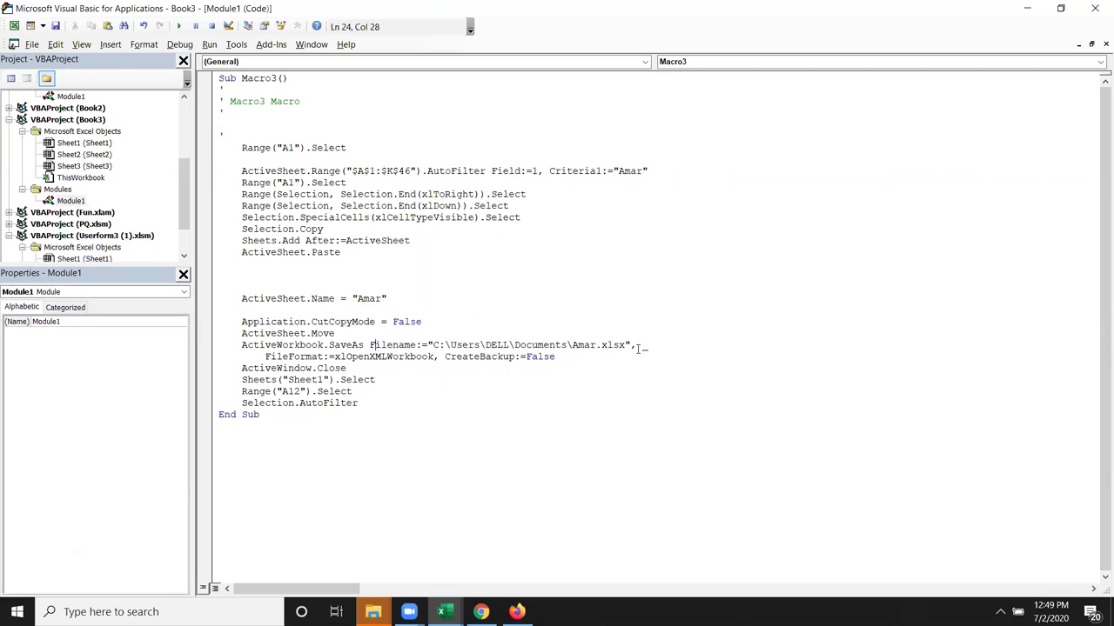
Remove the blank lines around the rename line and insert new lines above Range("A1").Select
click(504, 380)
key(Up)
key(Down)
key(Down)
key(Down)
click(327, 311)
key(Delete)
key(Delete)
key(Delete)
key(Delete)
key(Delete)
key(Up)
key(Up)
key(Delete)
key(Delete)
key(Delete)
key(Delete)
key(Delete)
key(Up)
key(Delete)
key(Delete)
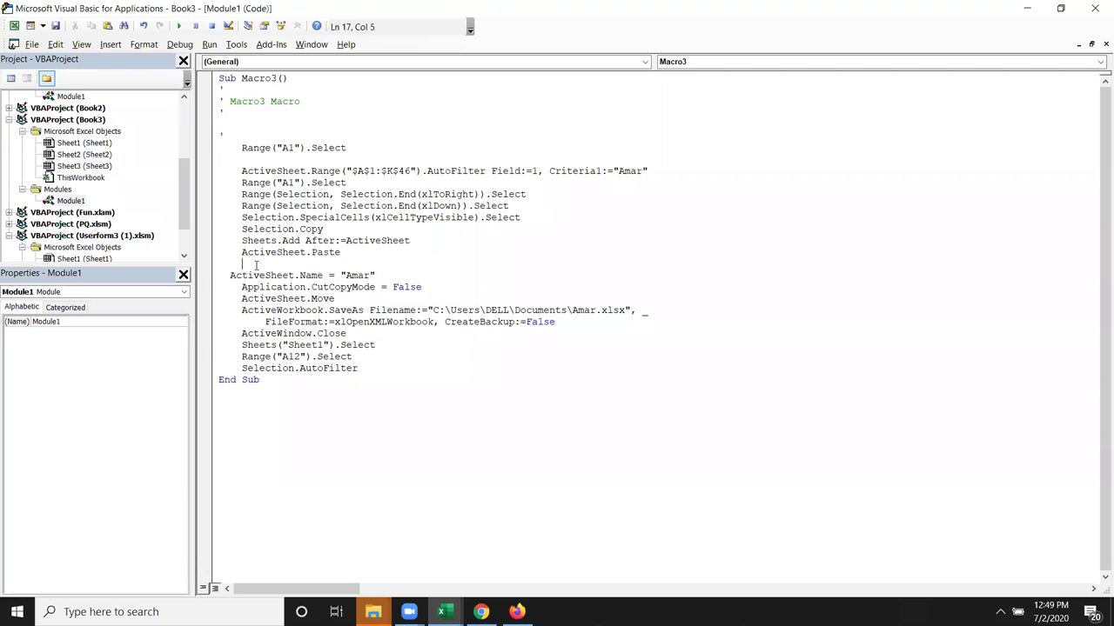
key(Delete)
key(Tab)
key(Delete)
key(Delete)
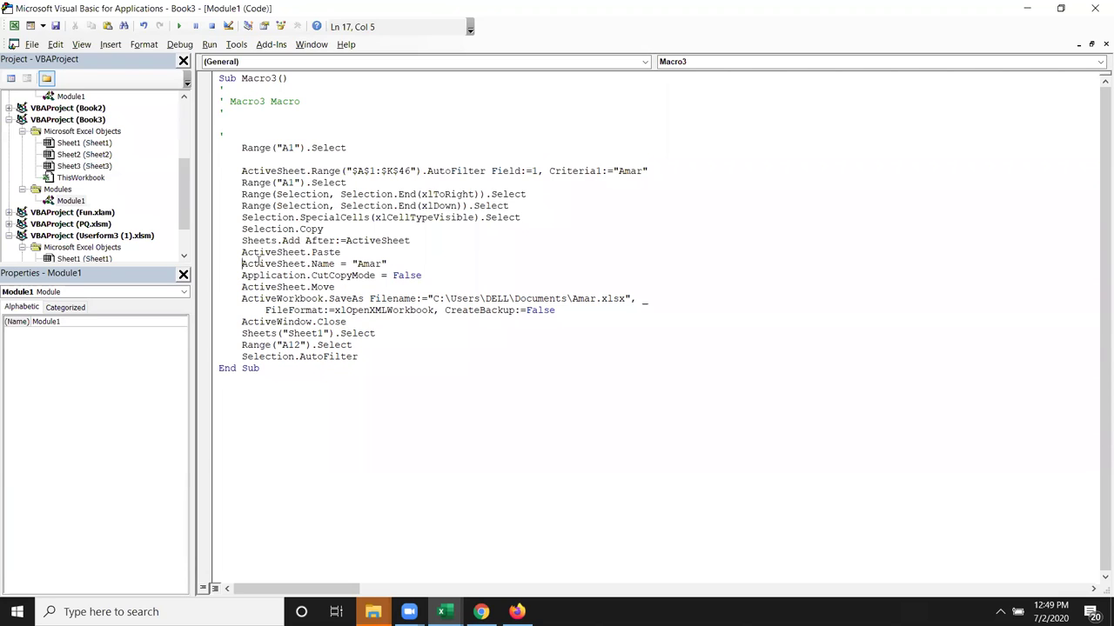
click(241, 147)
key(Return)
key(Return)
Add the line n = InputBox("Enter Name") at the top of Macro3
key(Up)
key(Up)
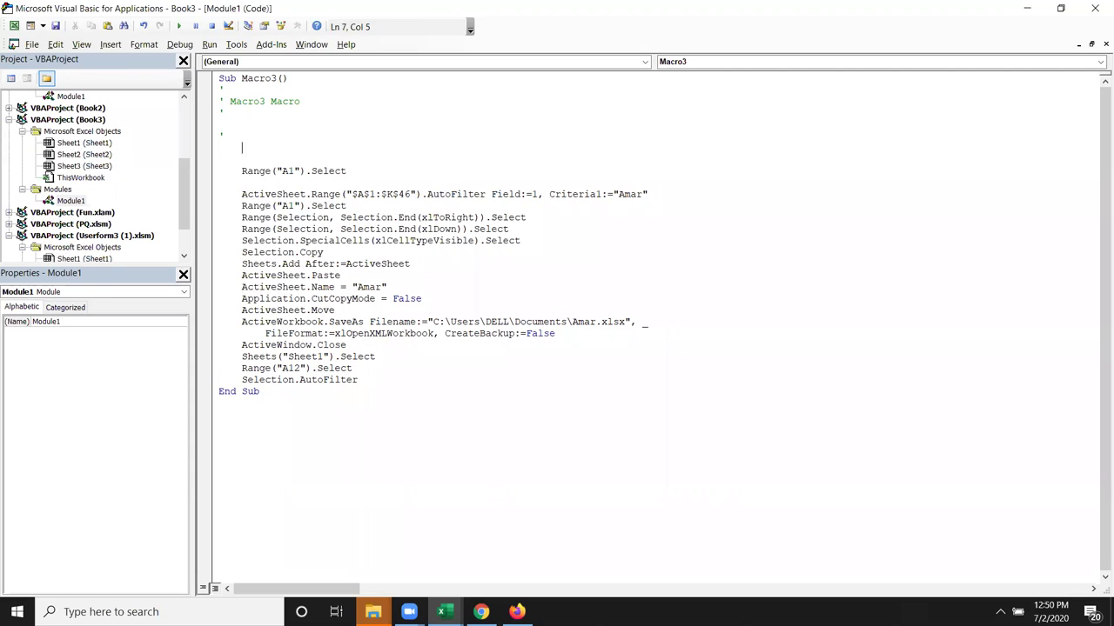
text(n=input)
text(box)
text(()
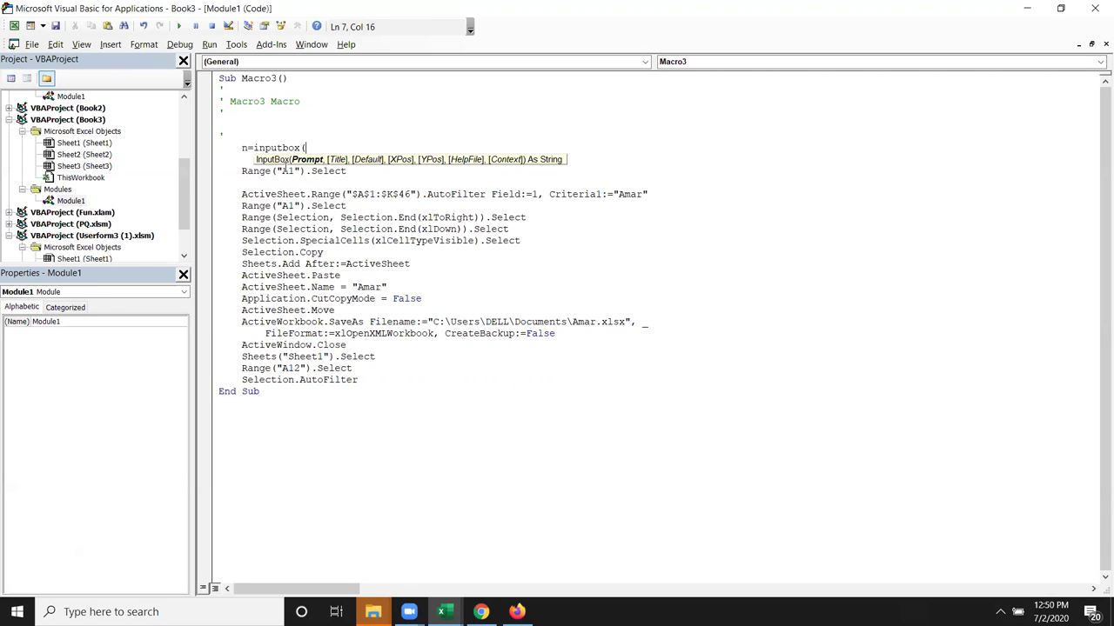
text(")
text(Enter Name)
text("))
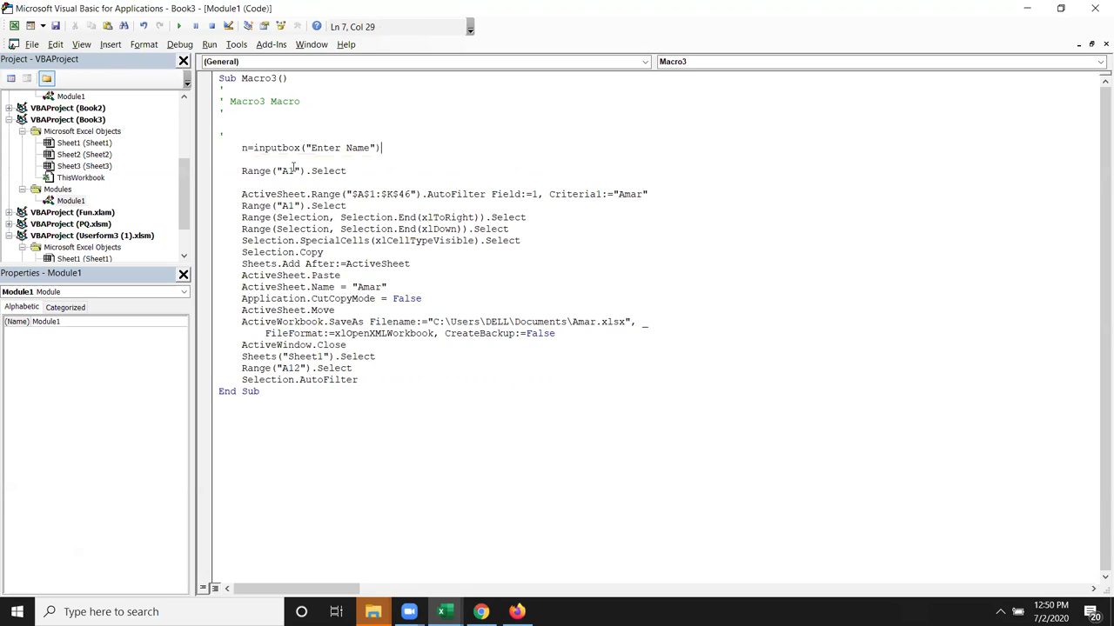
click(355, 219)
key(Up)
key(Up)
key(Up)
key(Home)
key(shift+Right)
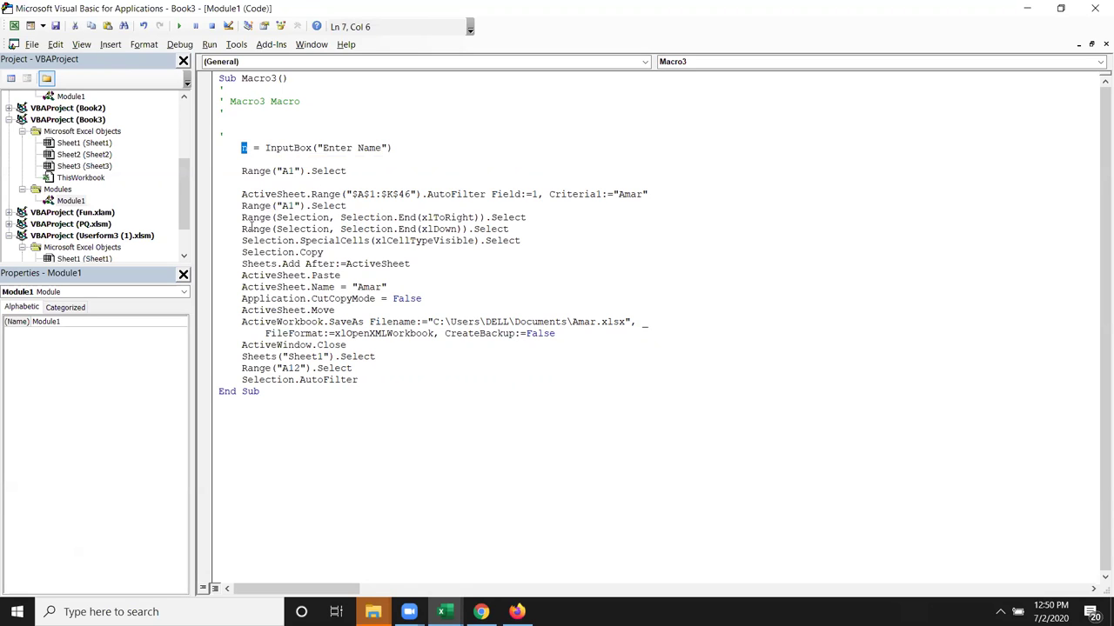
Use n instead of "Amar" as the AutoFilter criterion and the new sheet's name
drag(648, 194, 613, 194)
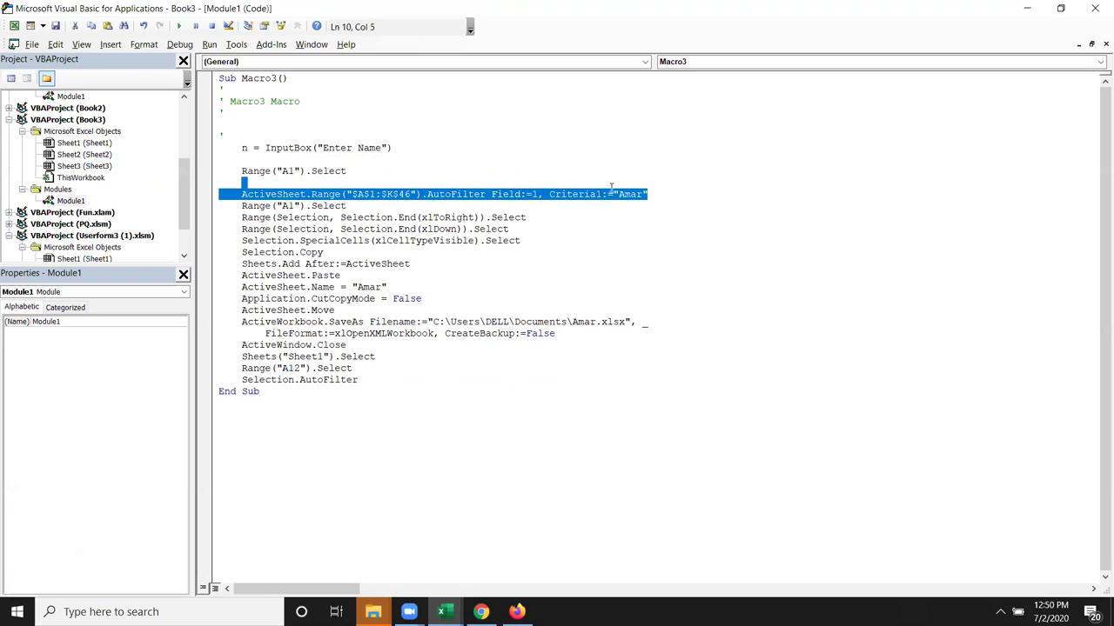
text(n)
click(496, 252)
mouse_move(391, 288)
mouse_down()
mouse_move(370, 277)
mouse_move(352, 287)
mouse_up()
click(388, 287)
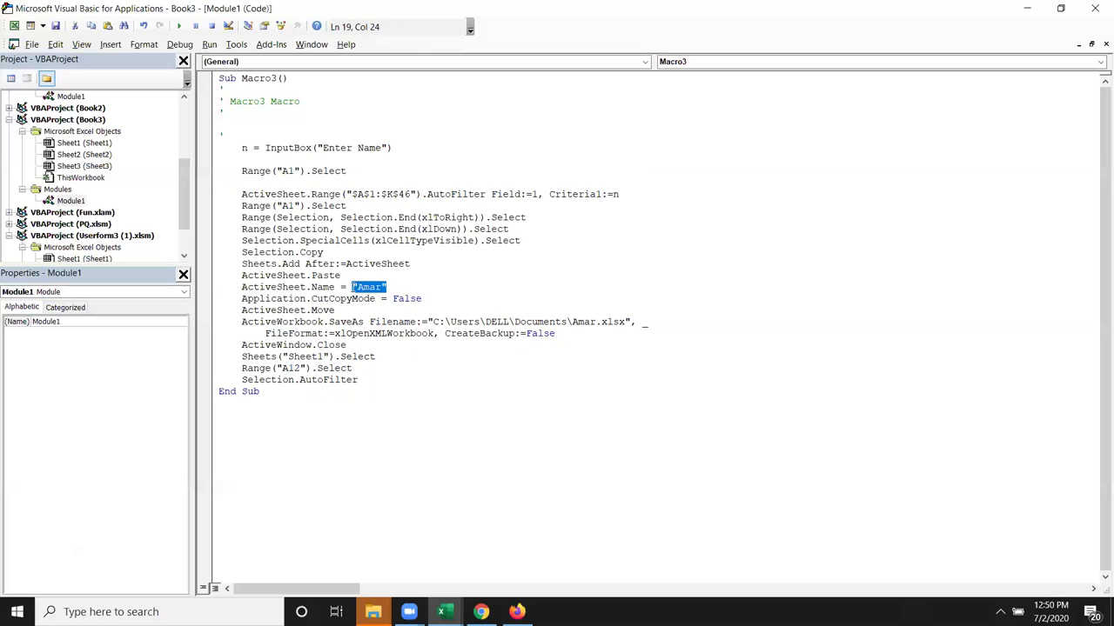
text(n)
click(429, 385)
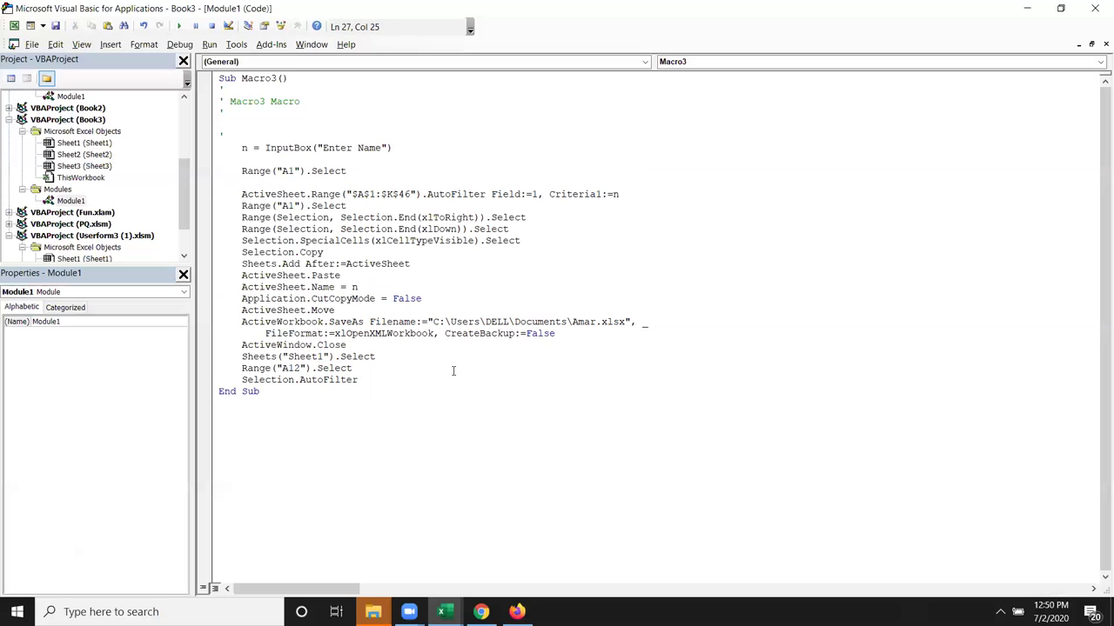
double_click(354, 288)
Change the SaveAs file name to "...Documents\" & n & ".xlsx"
click(573, 321)
text(" )
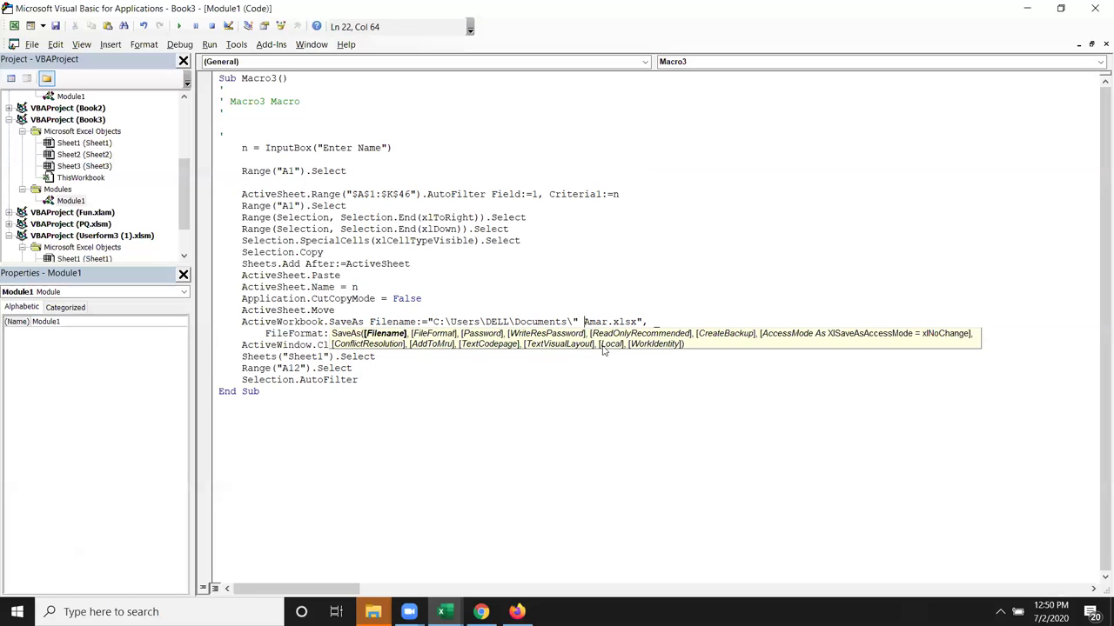
text(&)
key(Delete)
key(Delete)
key(Delete)
key(Delete)
text(n & )
text(")
click(577, 384)
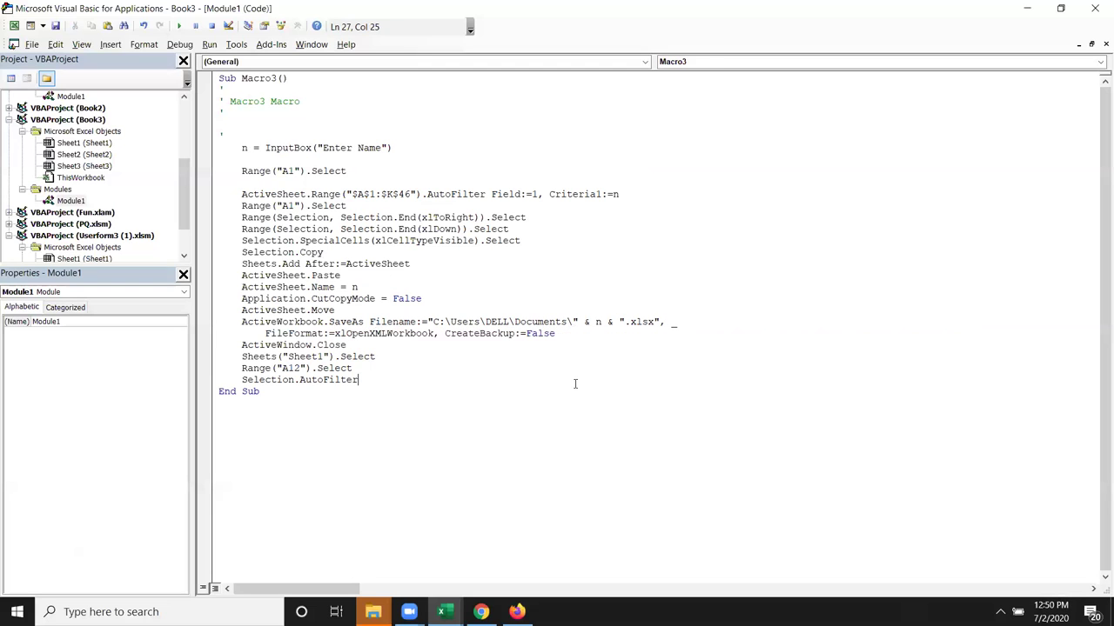
click(515, 362)
Back in Excel, run Macro3 from the Macros list and enter Uday as the name
key(alt+F11)
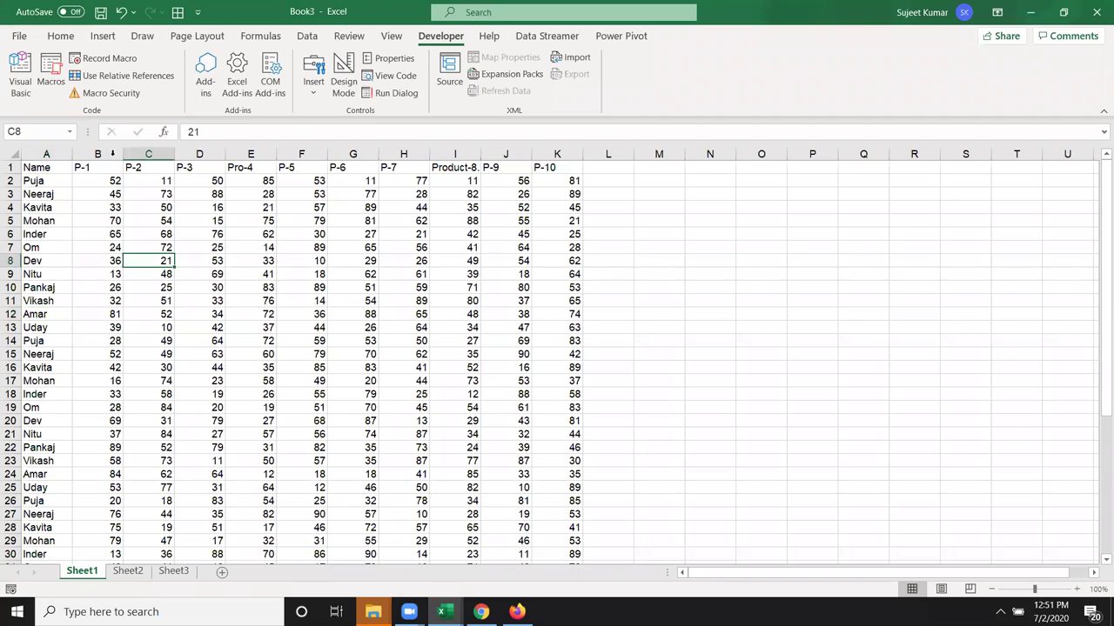
click(50, 76)
click(817, 251)
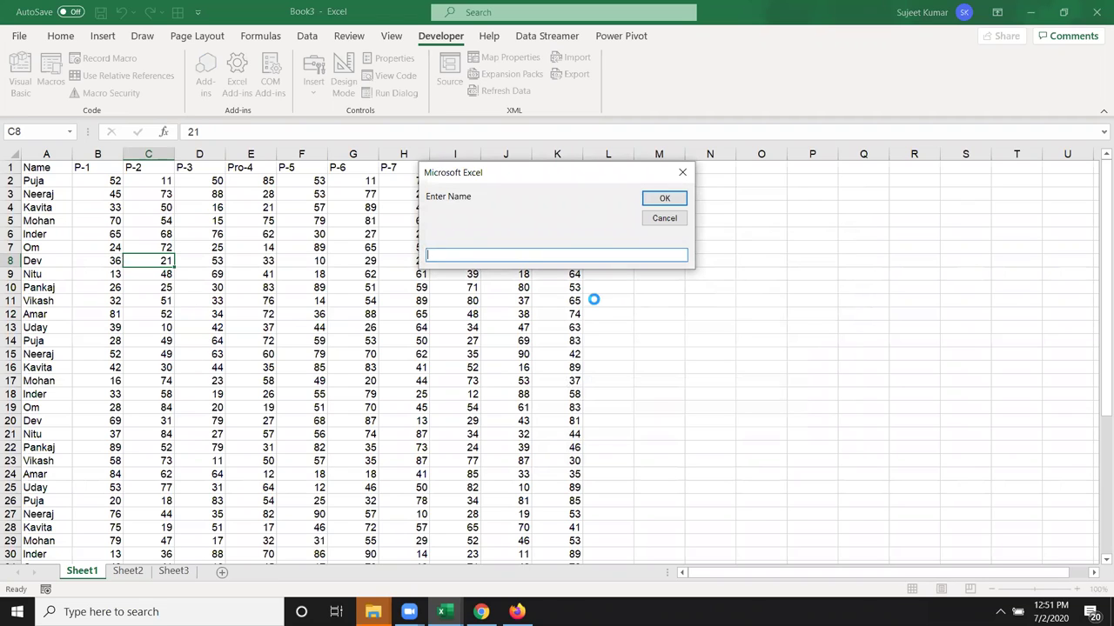
text(Uday)
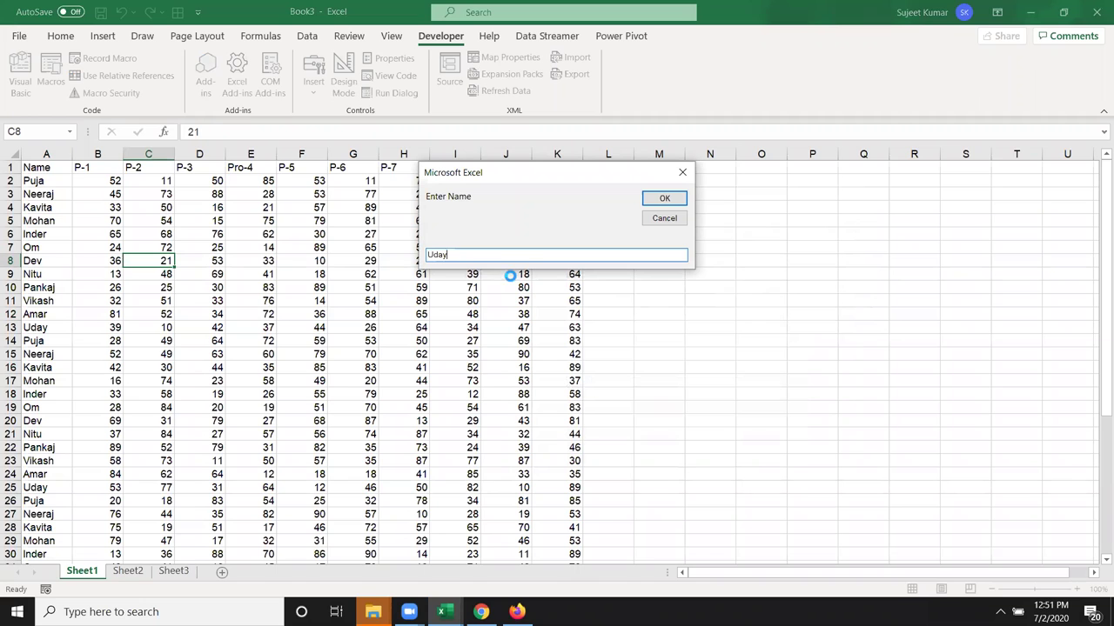
click(646, 200)
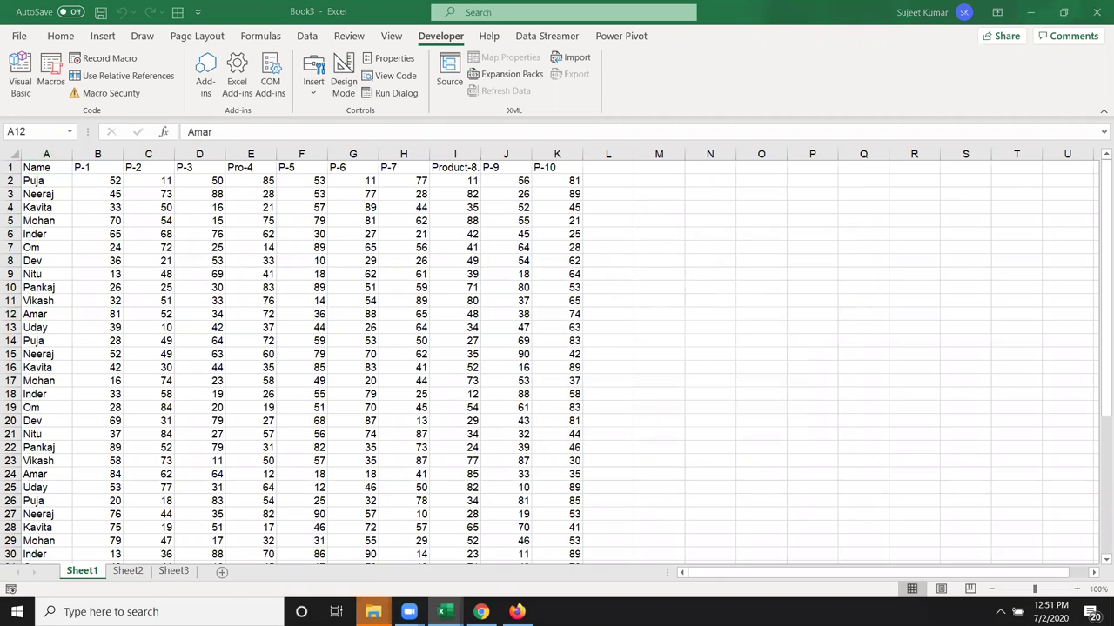
Open the Uday workbook from the Documents folder in File Explorer
mouse_move(372, 612)
click(302, 566)
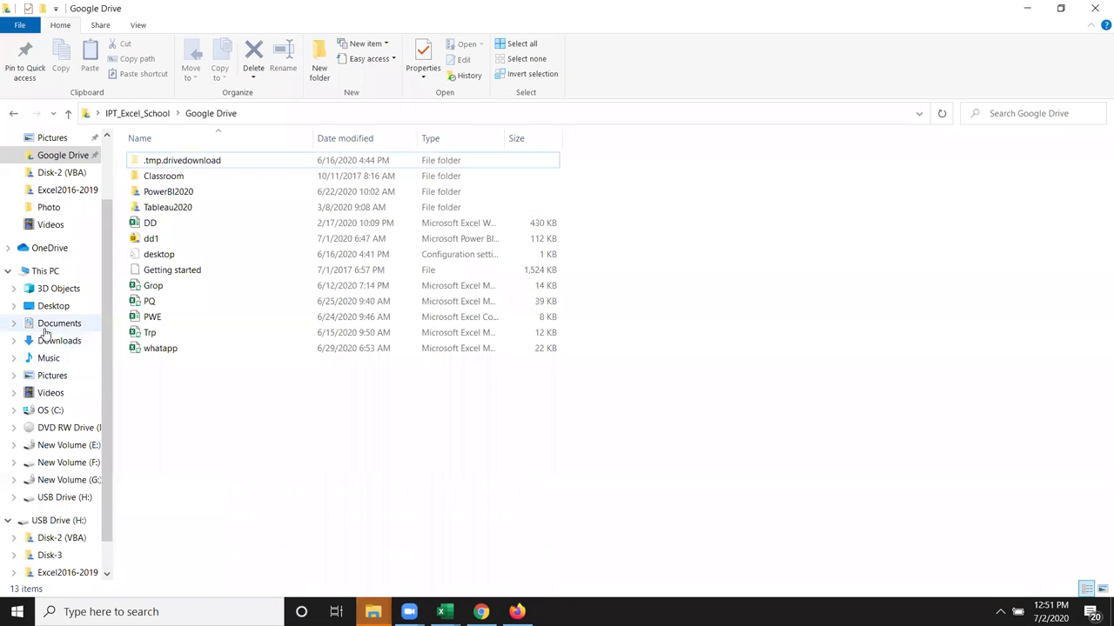
click(45, 322)
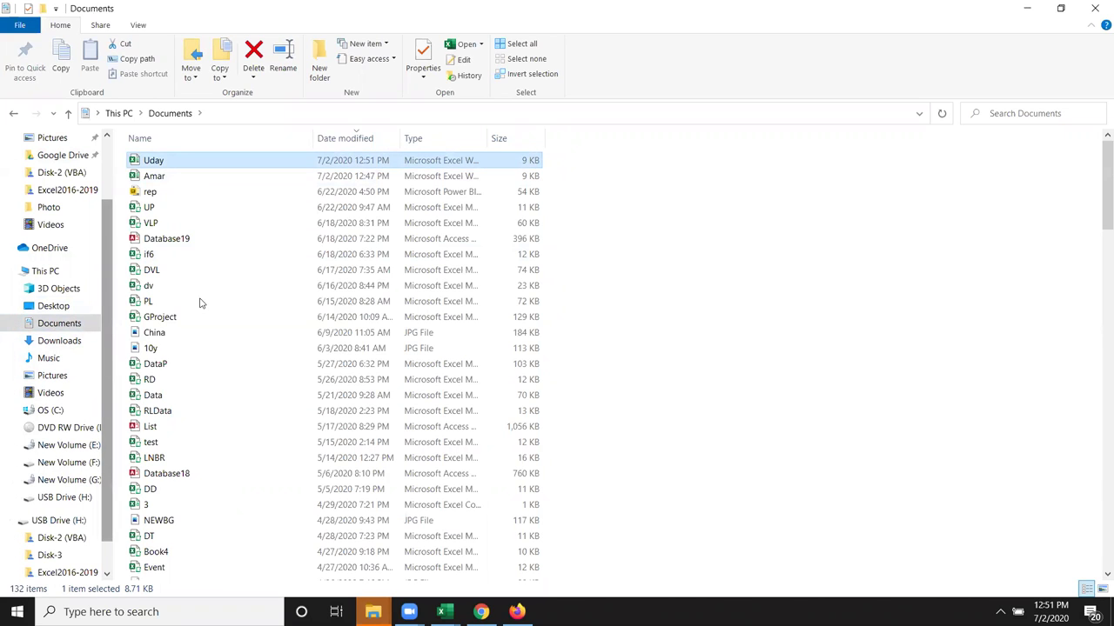
double_click(229, 165)
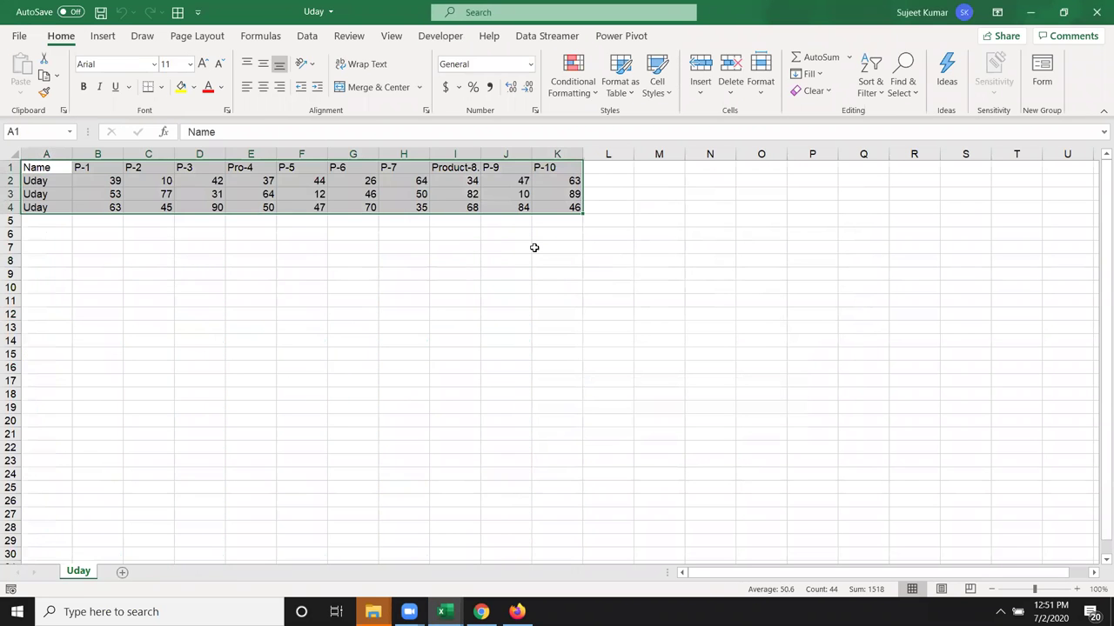
Close the Uday workbook and open Macro3 for editing from the Macros list
click(1096, 12)
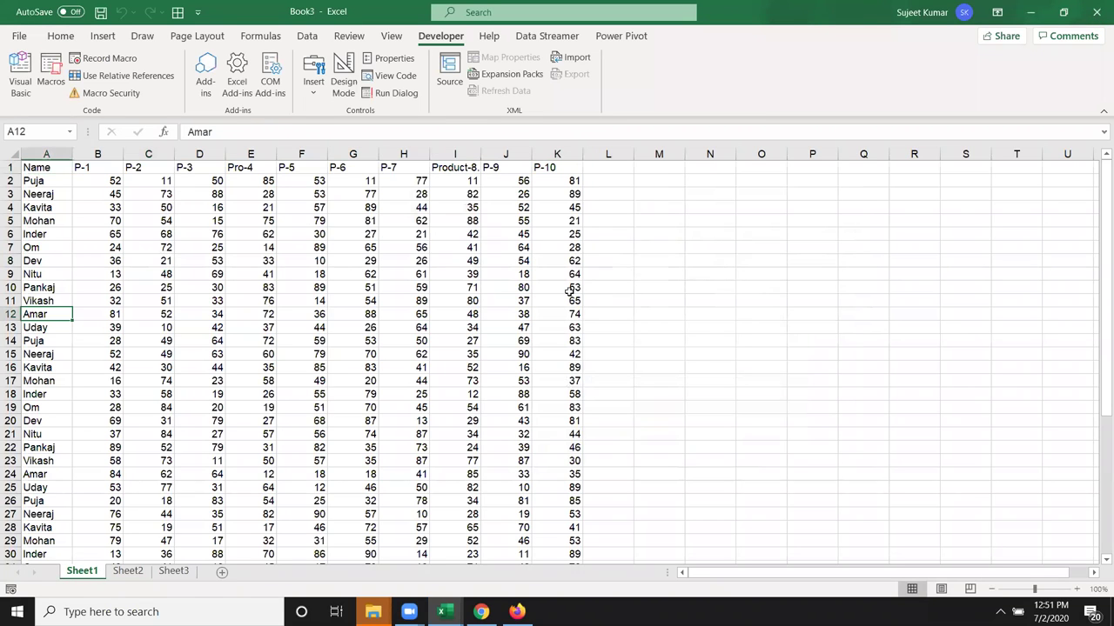
click(50, 78)
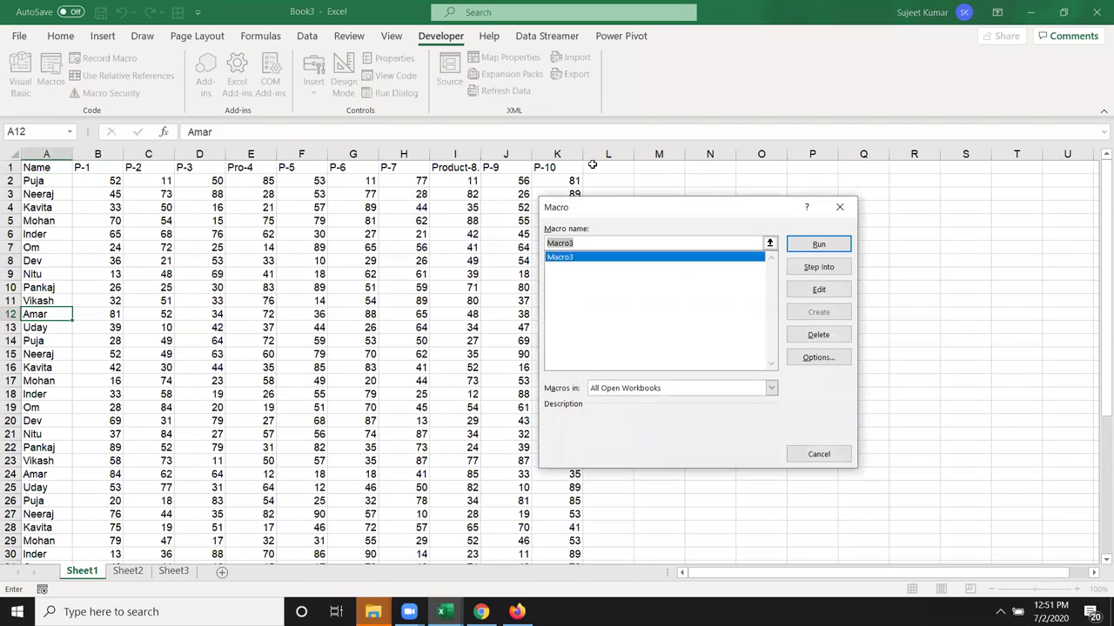
click(818, 289)
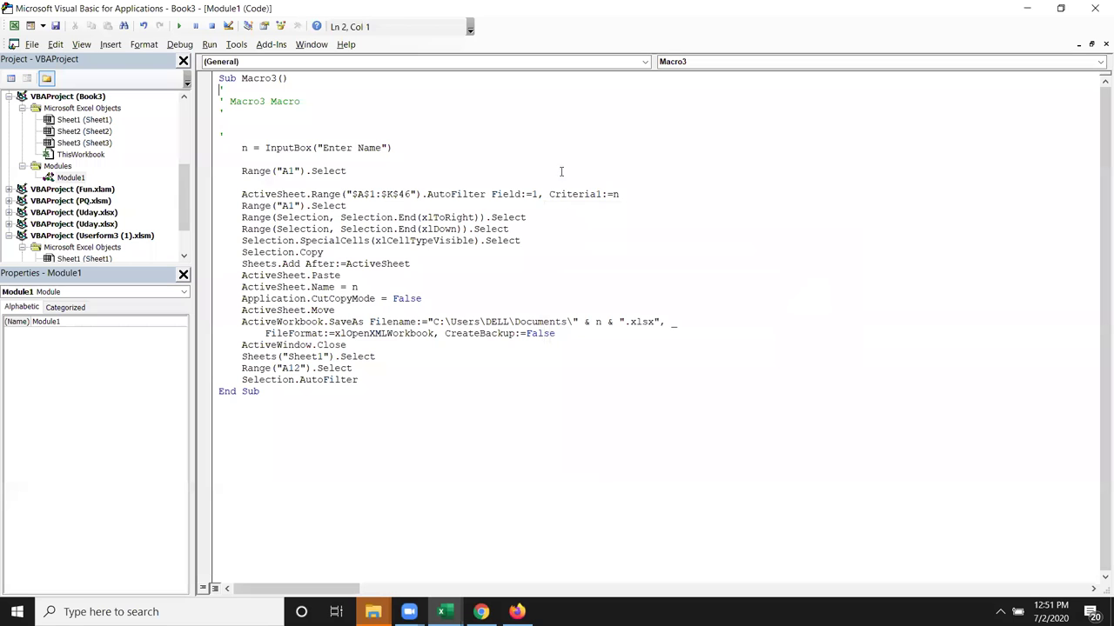
Add blank lines above End Sub, then review the macro body and select the variable n
click(219, 391)
key(Return)
key(Return)
drag(362, 380, 235, 148)
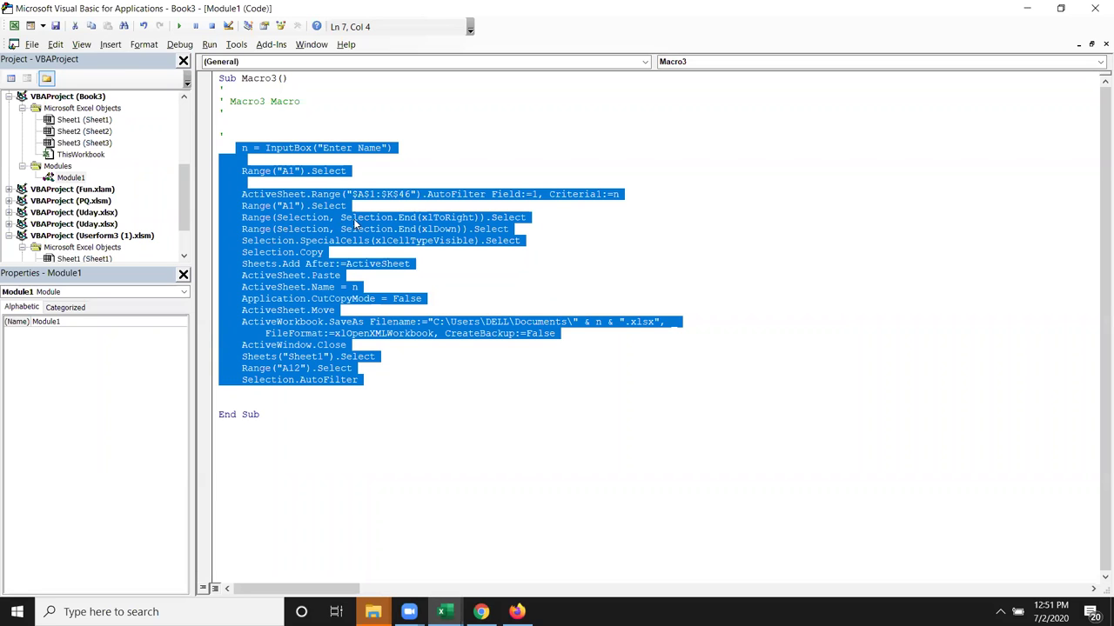
click(402, 149)
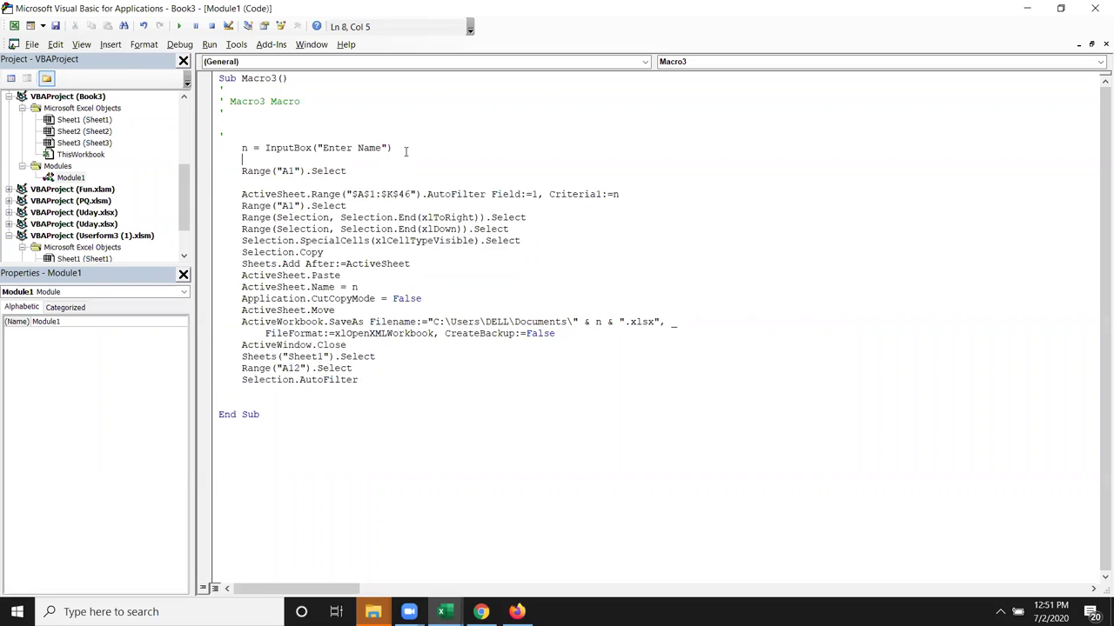
drag(392, 148, 231, 150)
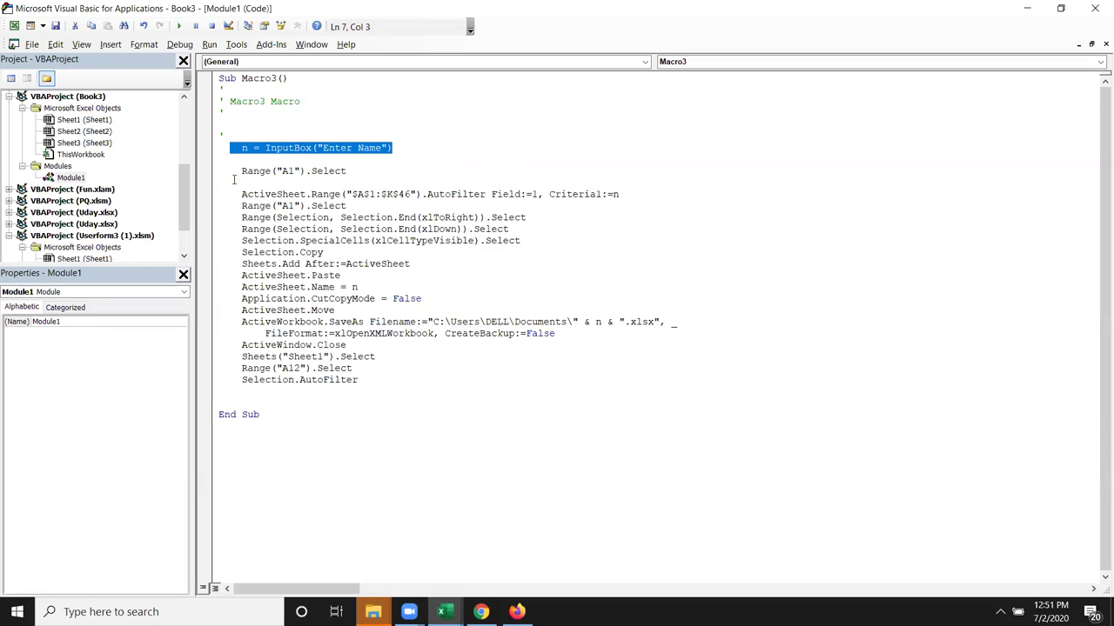
drag(391, 380, 244, 148)
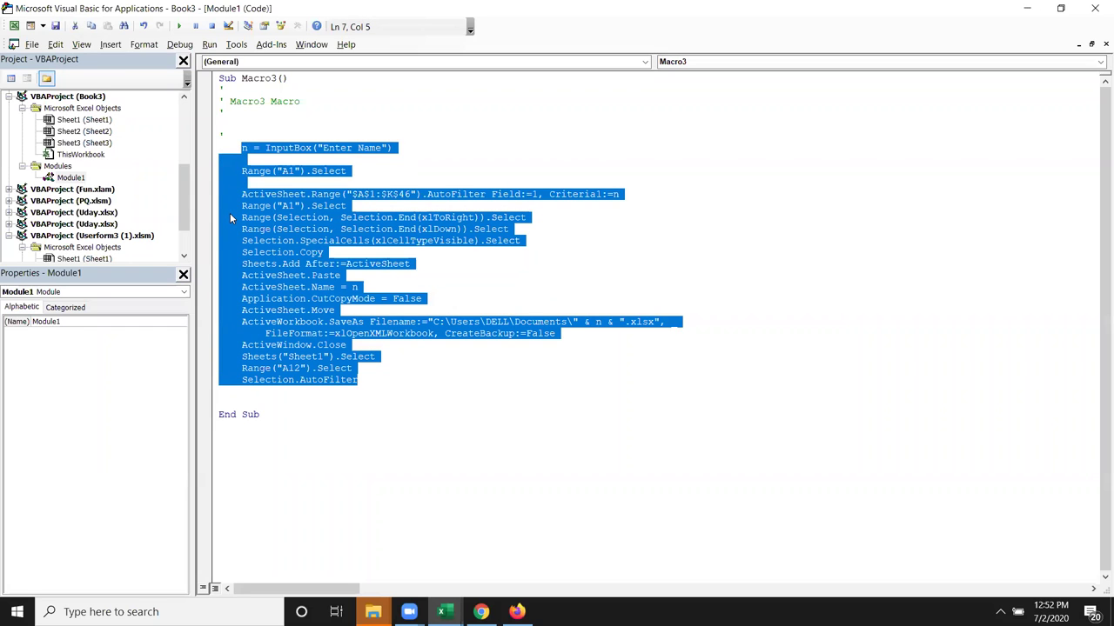
click(246, 148)
double_click(245, 148)
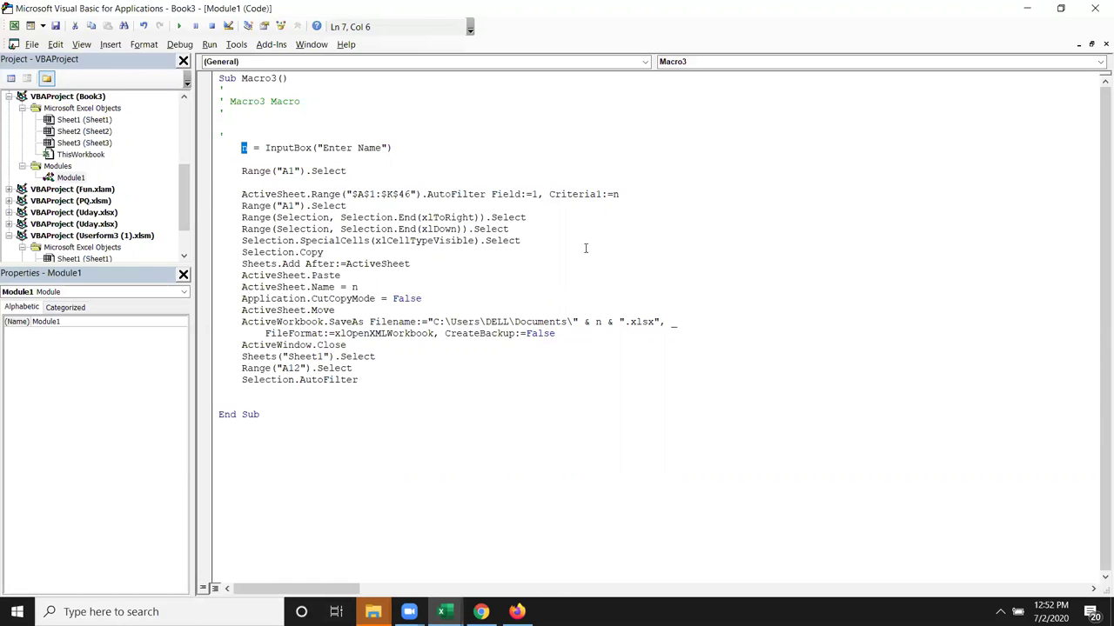
Trace where n is used: the InputBox, the filter criterion, the sheet name and the save path
key(F3)
key(F3)
click(237, 148)
drag(265, 147, 397, 149)
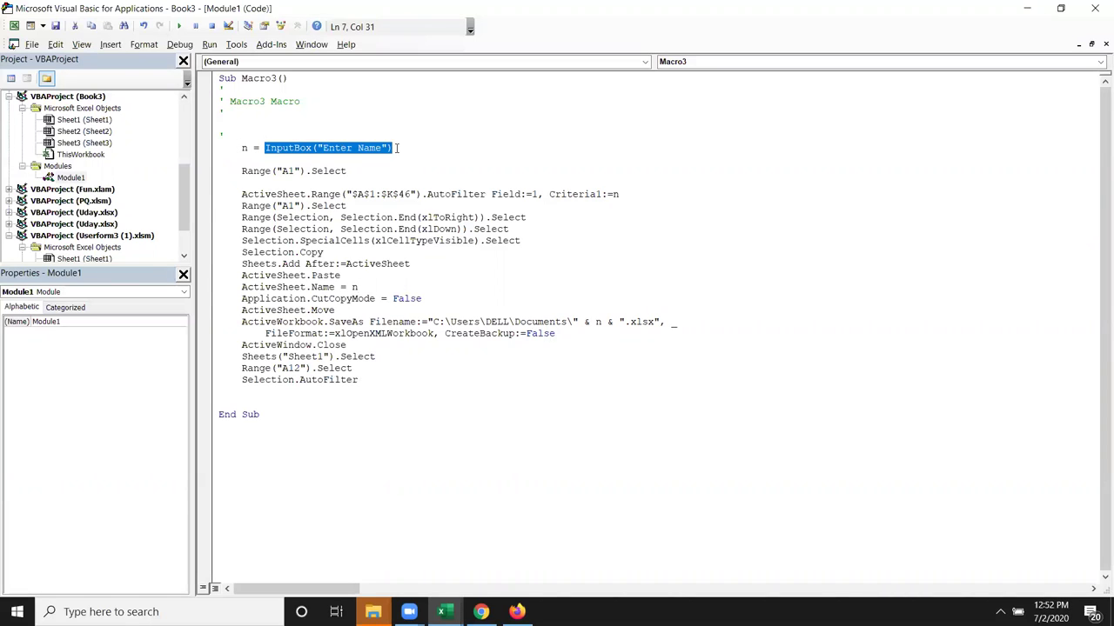
click(619, 194)
click(377, 287)
double_click(581, 324)
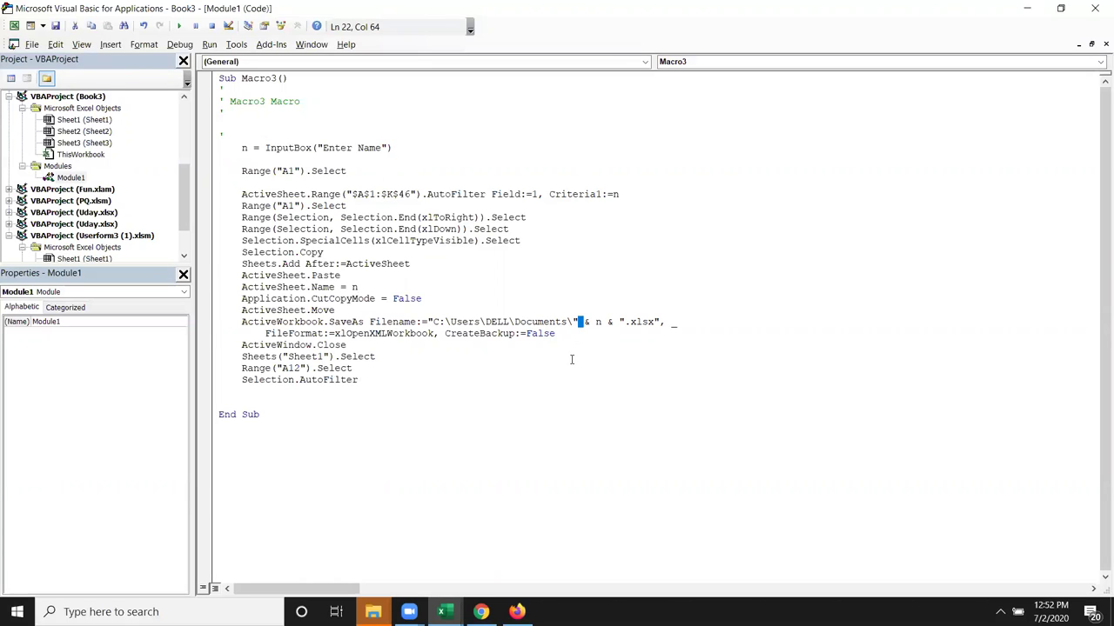
click(368, 164)
click(528, 217)
click(489, 287)
click(678, 321)
Review the InputBox and AutoFilter lines once more, then switch back to Excel
drag(371, 379, 230, 147)
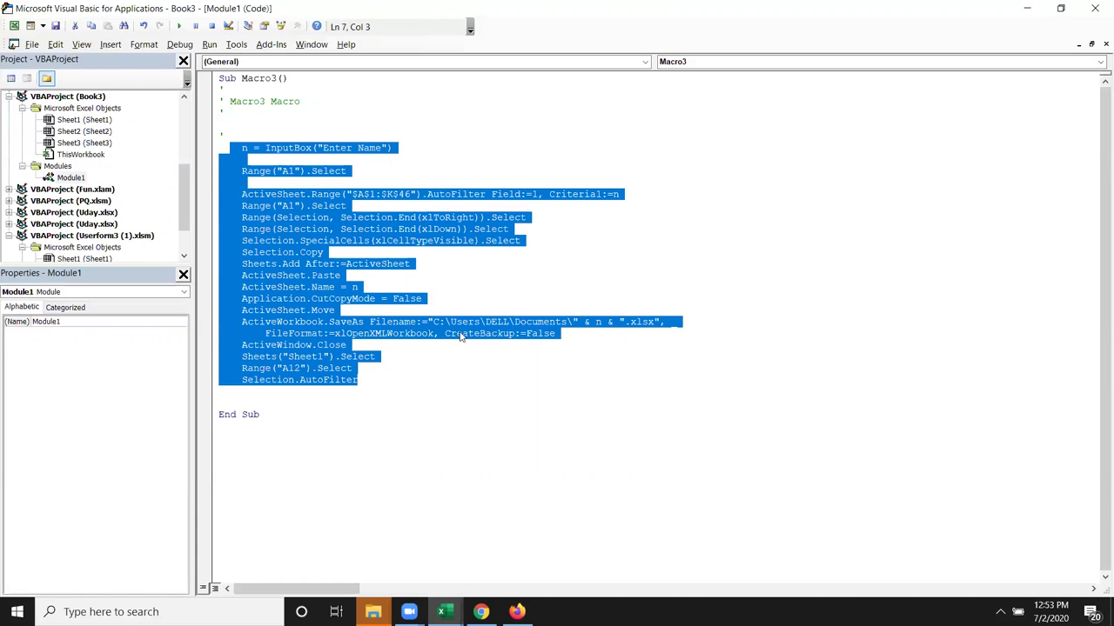
click(425, 384)
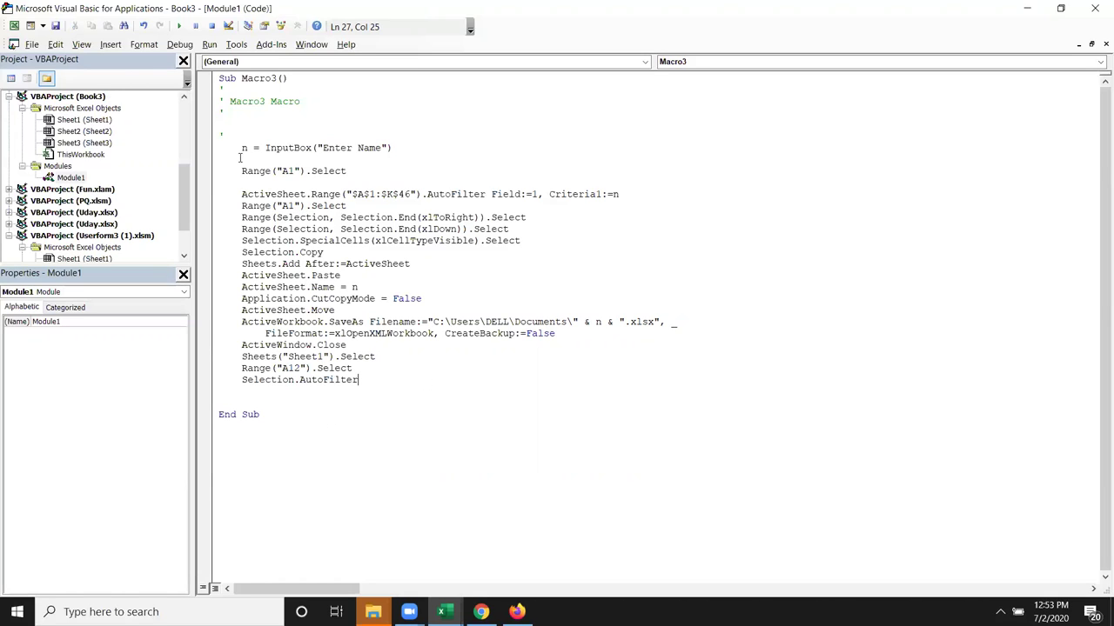
drag(259, 148, 393, 148)
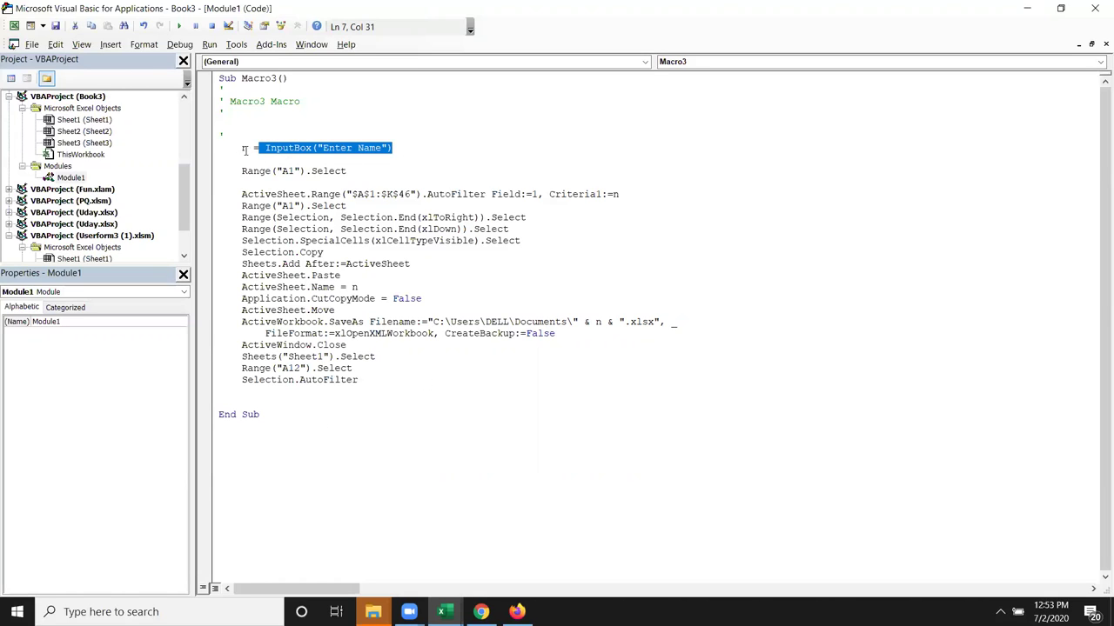
click(248, 148)
mouse_move(233, 149)
mouse_down()
mouse_move(393, 148)
mouse_move(237, 160)
mouse_up()
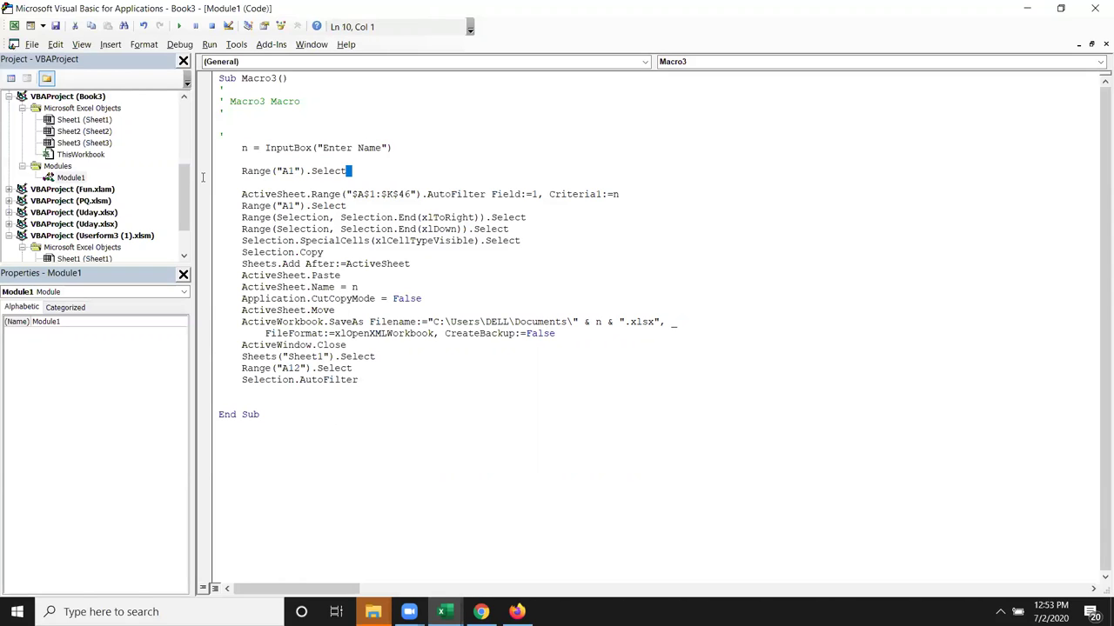
double_click(287, 195)
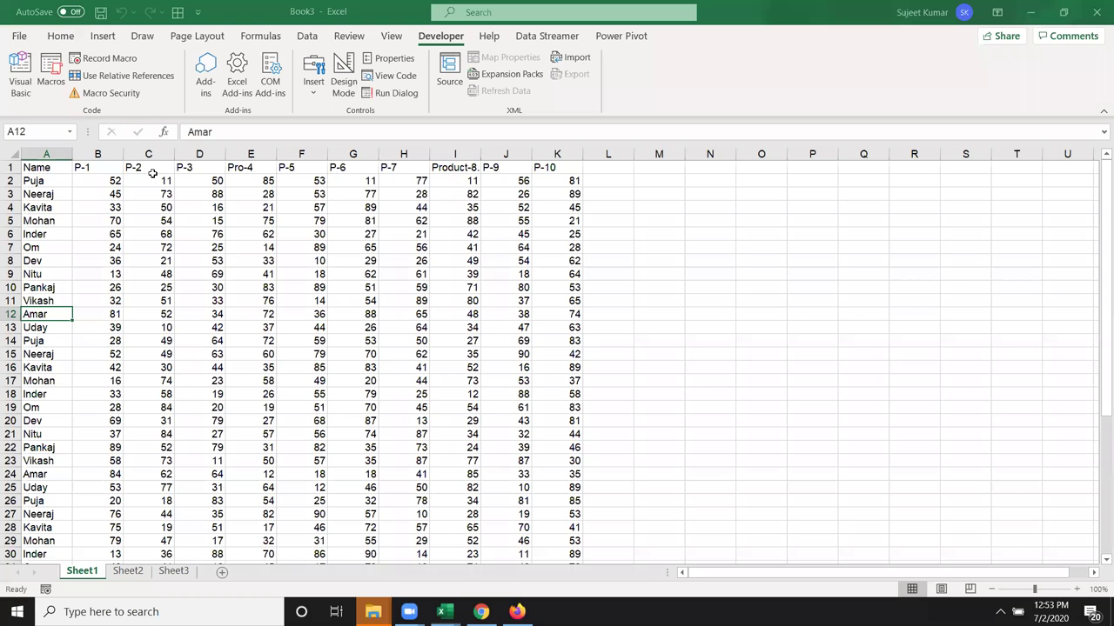
key(alt+F11)
Select the data from A1 across and down to its end, then return to the top of Sheet1
click(35, 164)
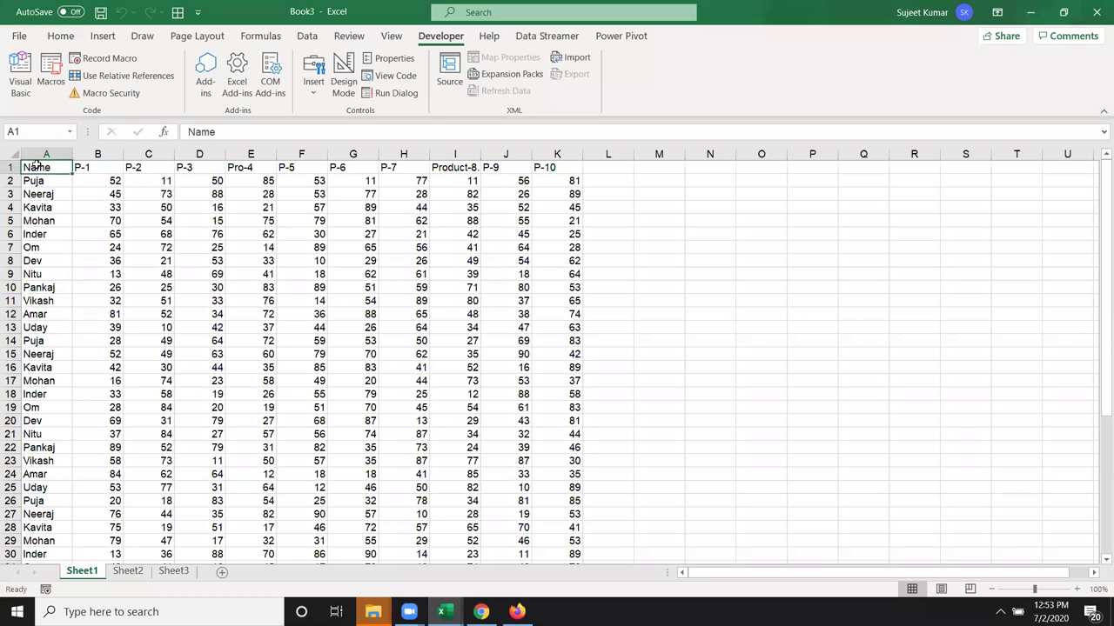
key(ctrl+shift+Right)
key(ctrl+shift+Down)
scroll(83, 225, down, 2)
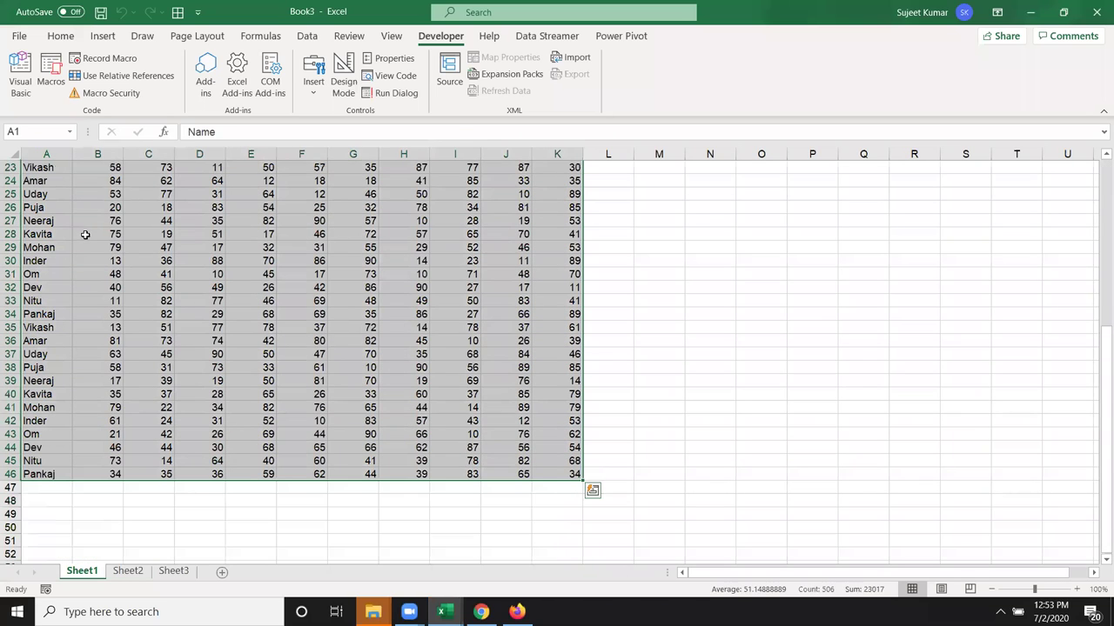
click(38, 488)
scroll(41, 528, down, 1)
drag(41, 434, 36, 221)
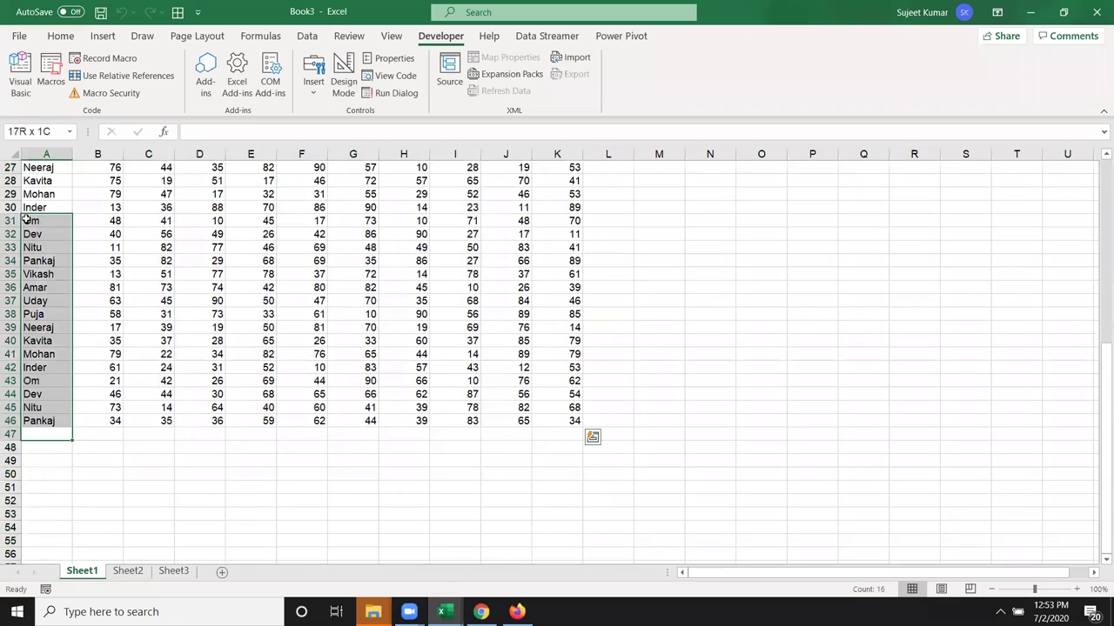
click(104, 406)
key(alt+F11)
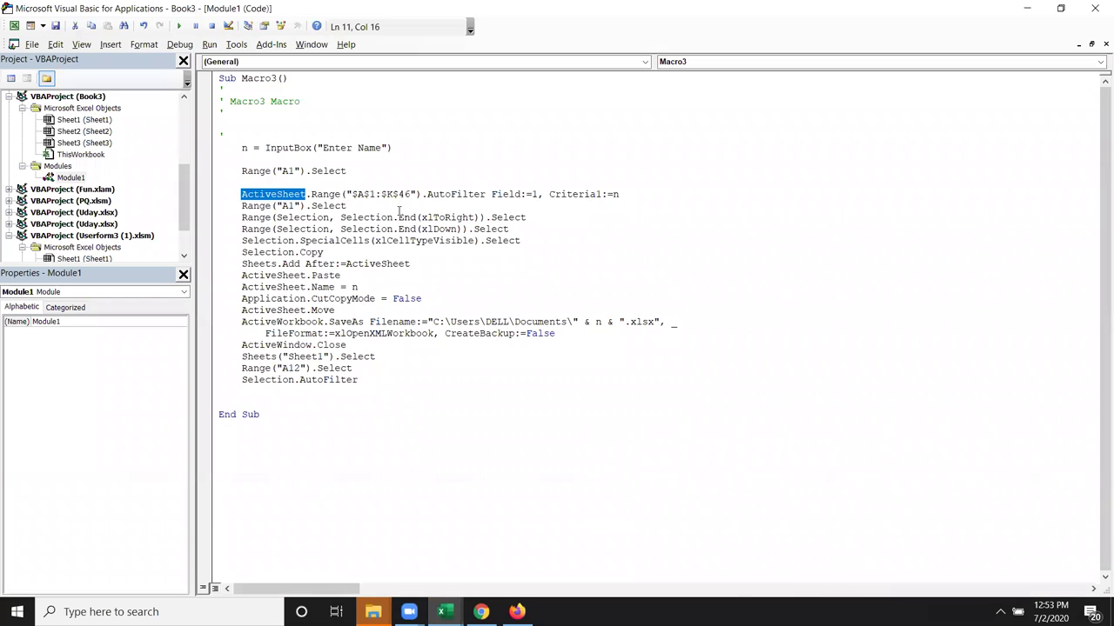
click(399, 211)
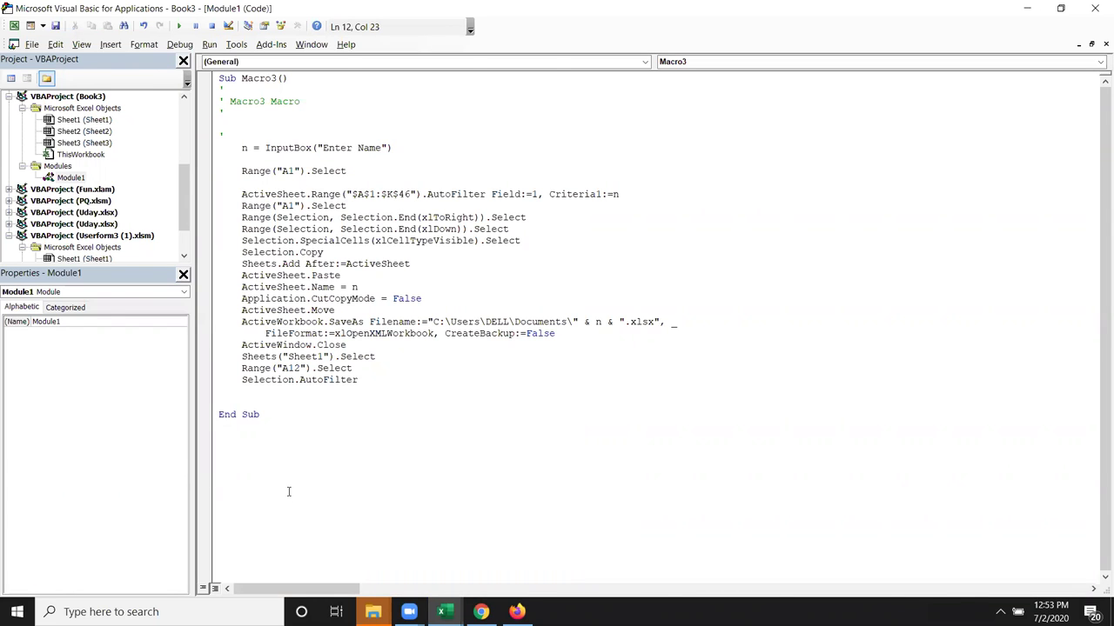
key(alt+F11)
key(Up)
key(ctrl+Home)
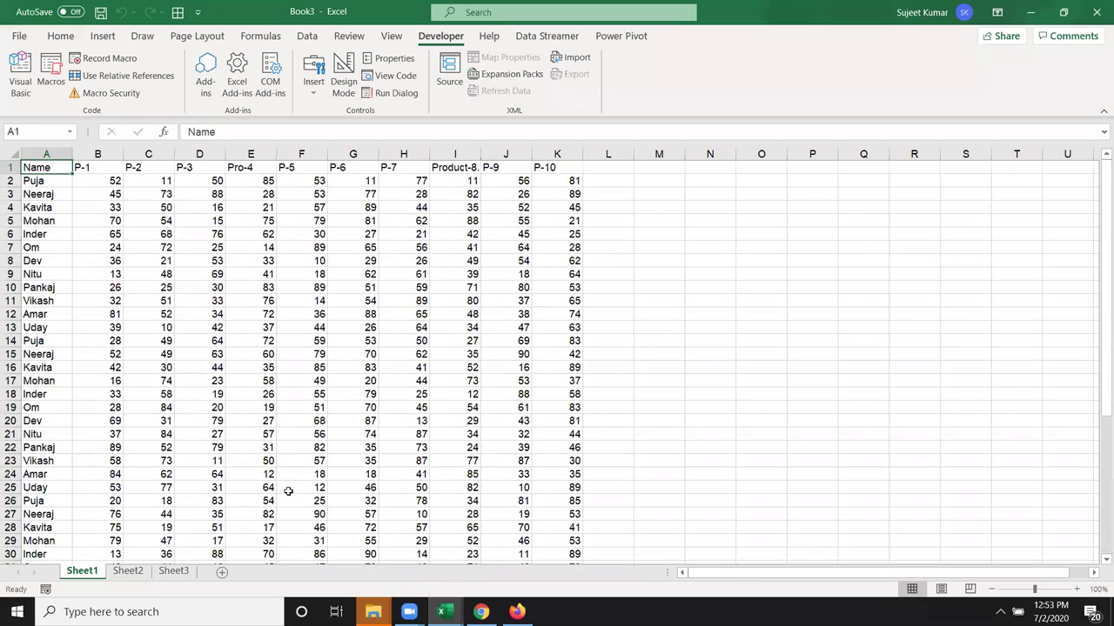
key(Down)
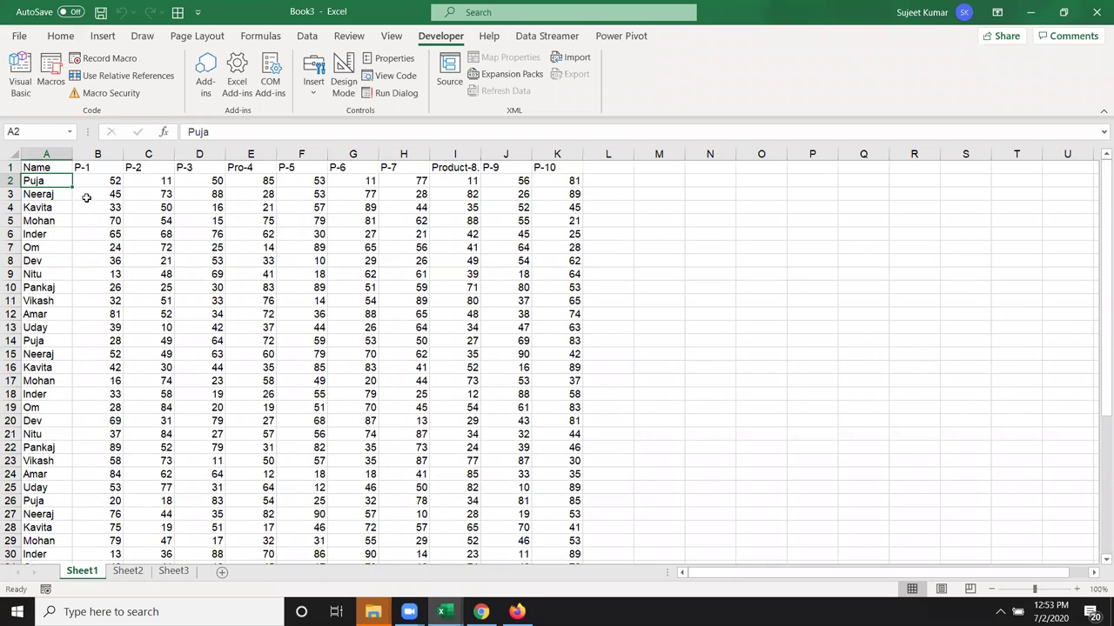
From A1, turn on header filters, select A1:K46, then turn the filters off again
click(58, 168)
key(ctrl+shift+l)
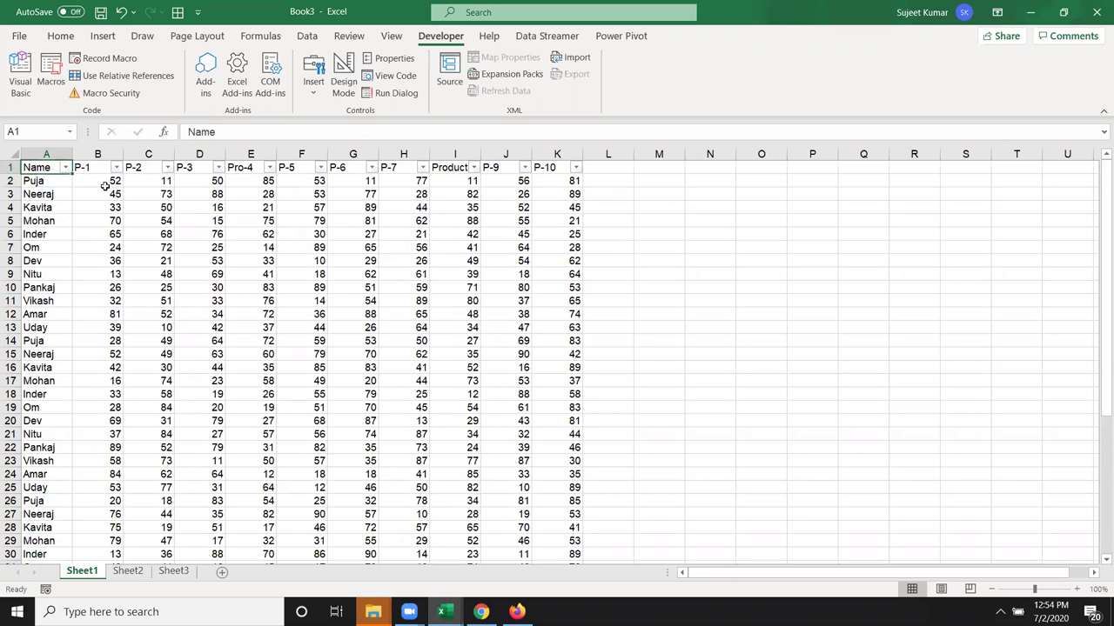
key(ctrl+a)
scroll(103, 251, down, 5)
scroll(104, 251, down, 3)
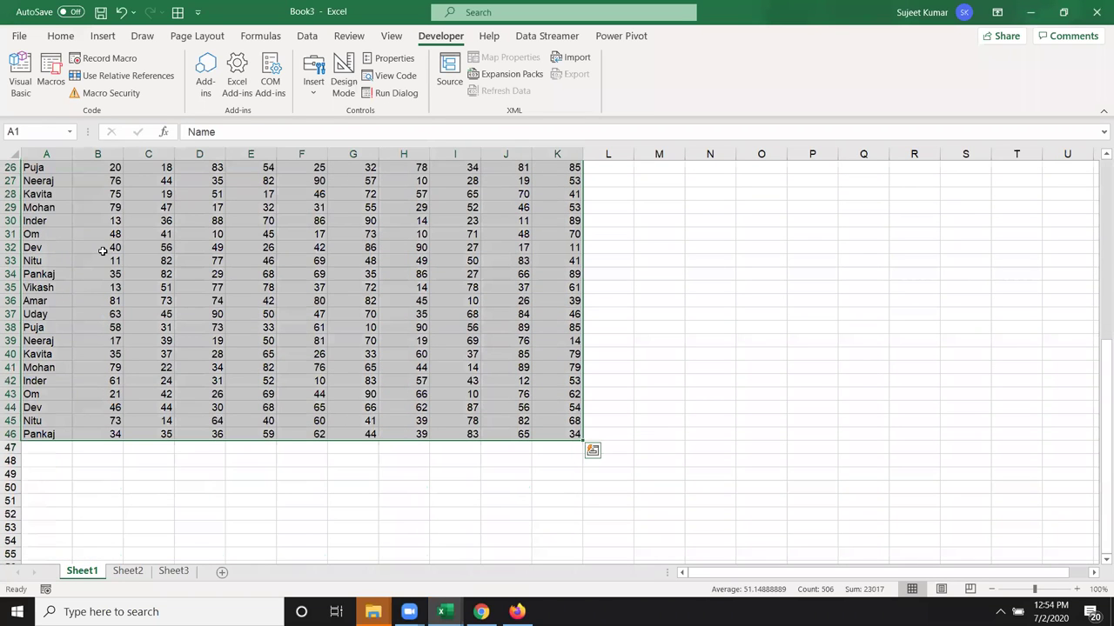
key(ctrl+Home)
key(ctrl+shift+l)
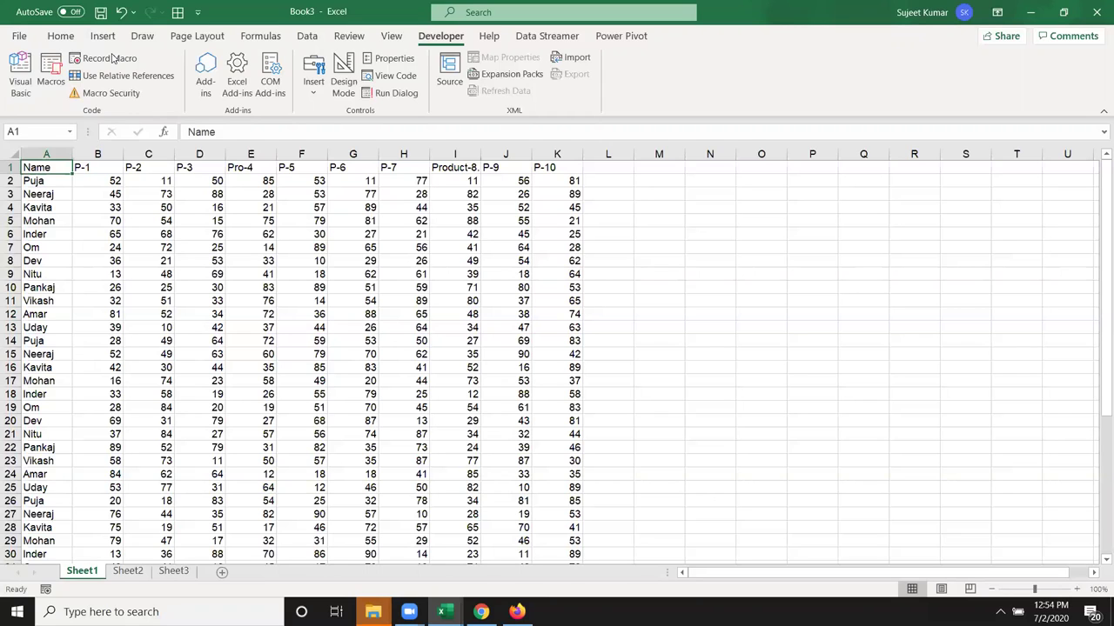
Select the table with Find & Select > Go To Special > Current region
click(60, 36)
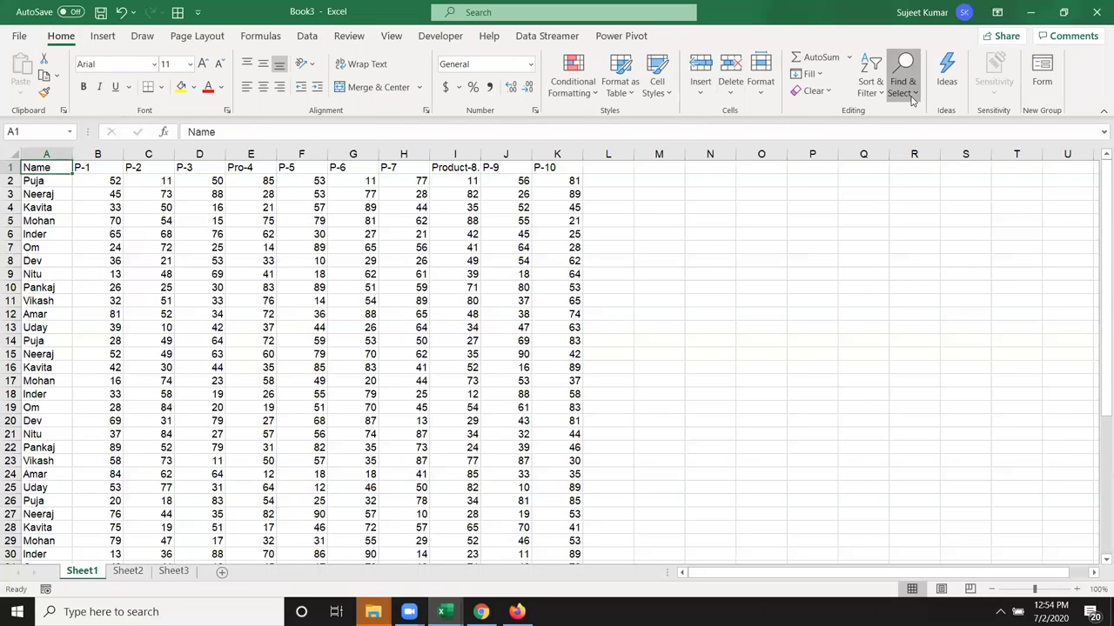
click(905, 86)
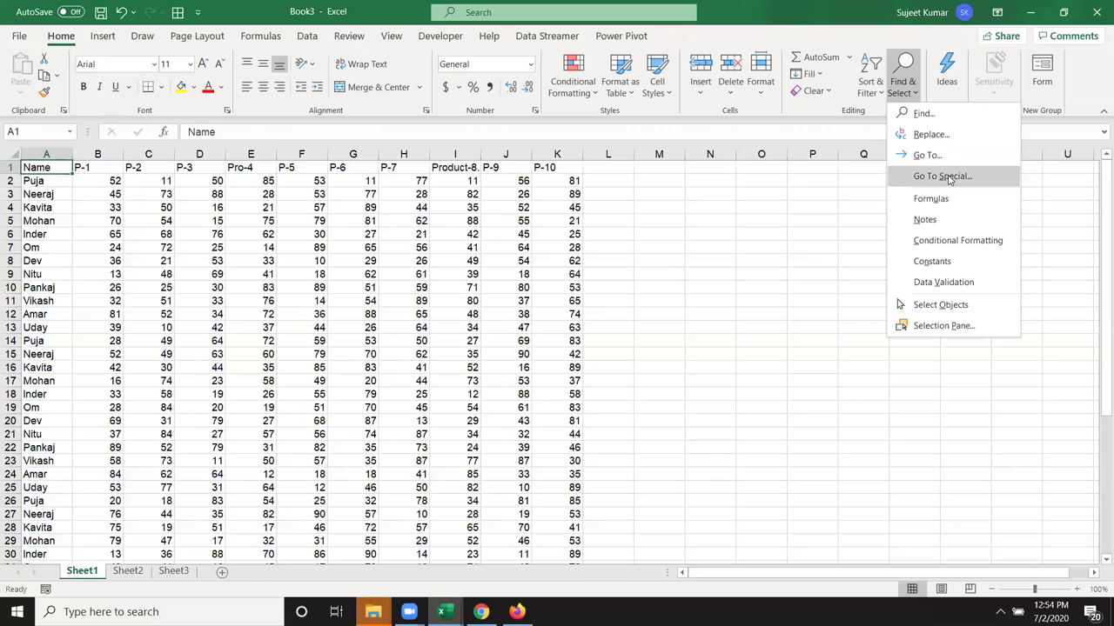
click(953, 179)
click(627, 374)
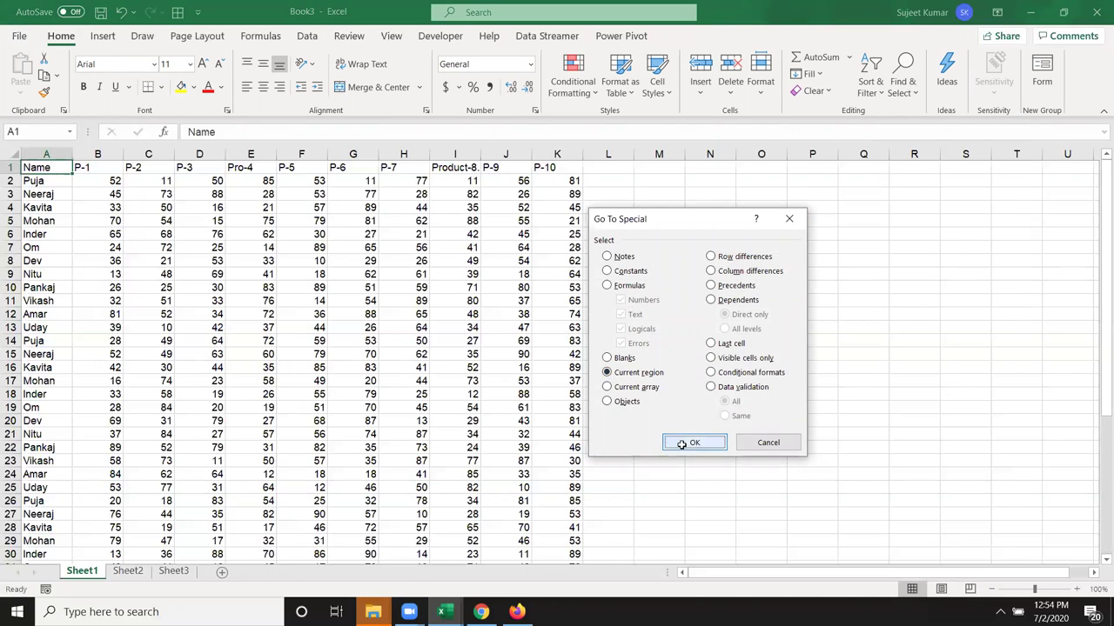
click(688, 446)
click(292, 271)
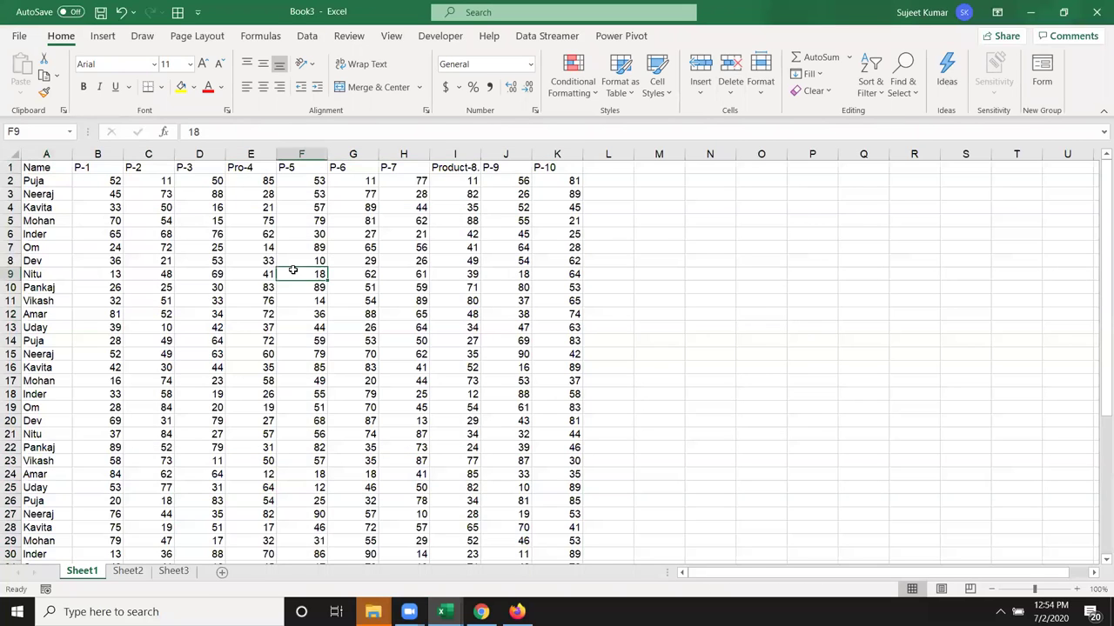
Delete :$K$46 from the macro's AutoFilter range, then return to cell A1 on Sheet1
key(alt+F11)
click(375, 195)
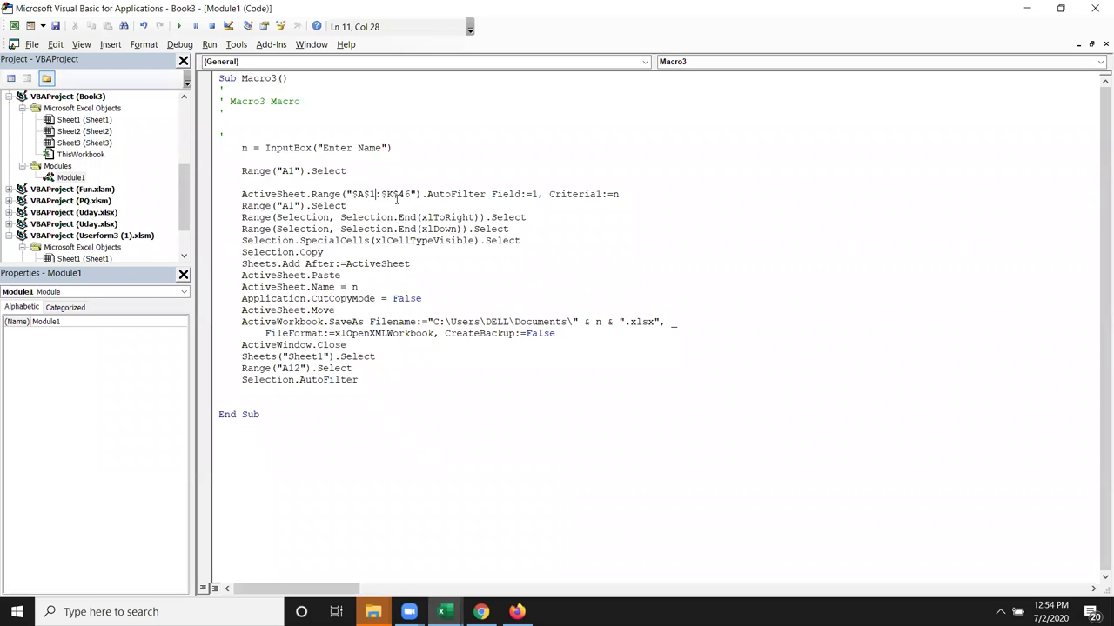
key(Delete)
key(Delete)
key(Delete)
key(Delete)
key(Delete)
key(Delete)
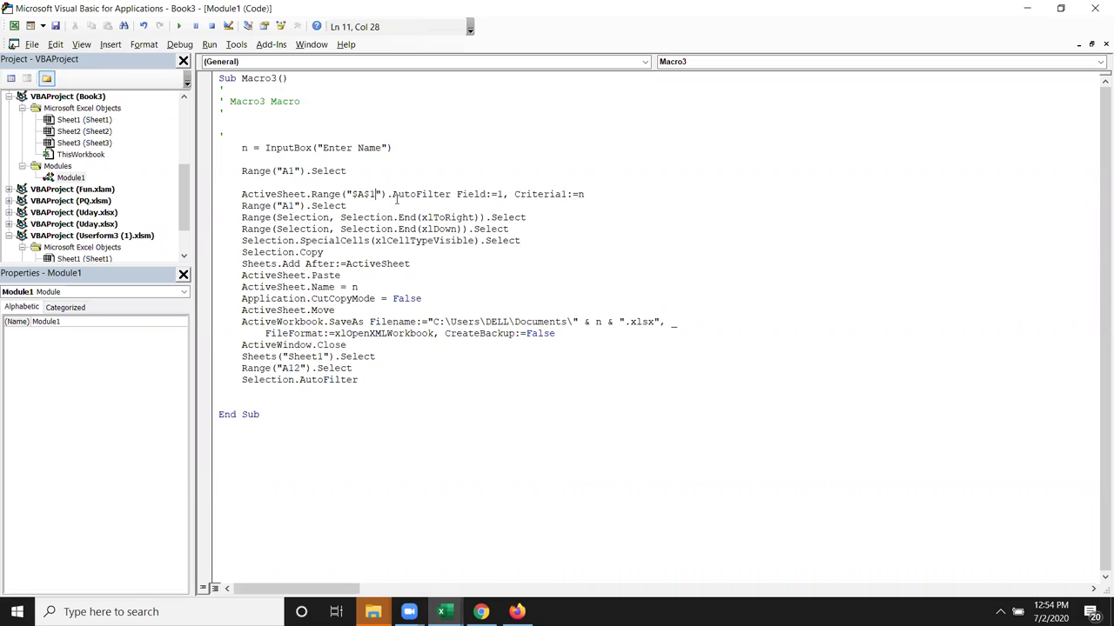
key(alt+F11)
click(50, 167)
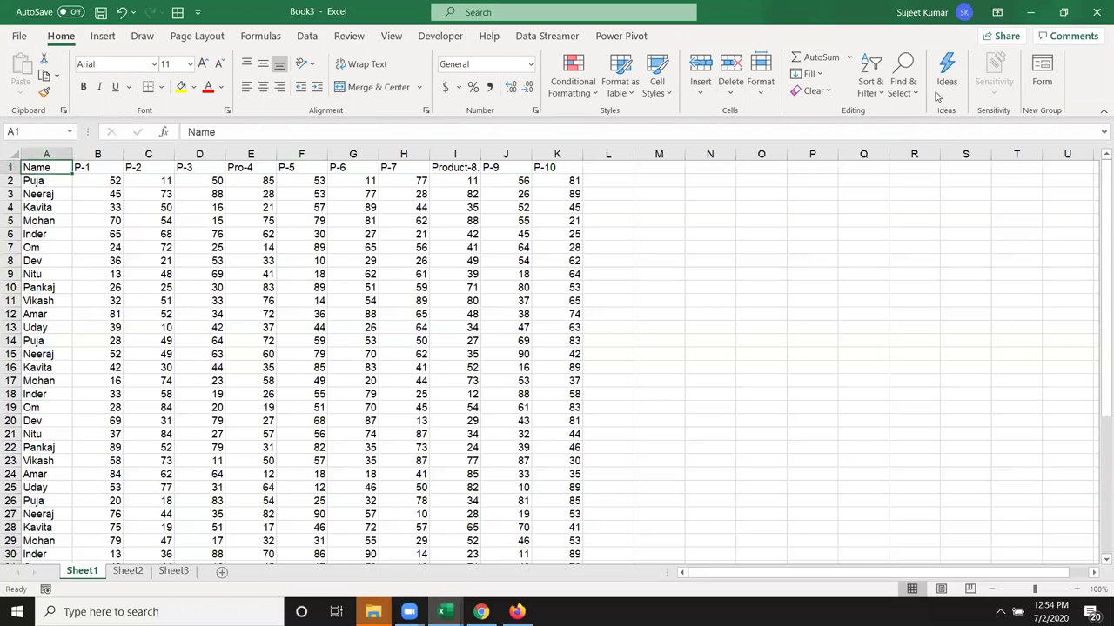
Turn on Filter, select the data with Ctrl+Shift+End, remove the filter, and return to the code
click(870, 83)
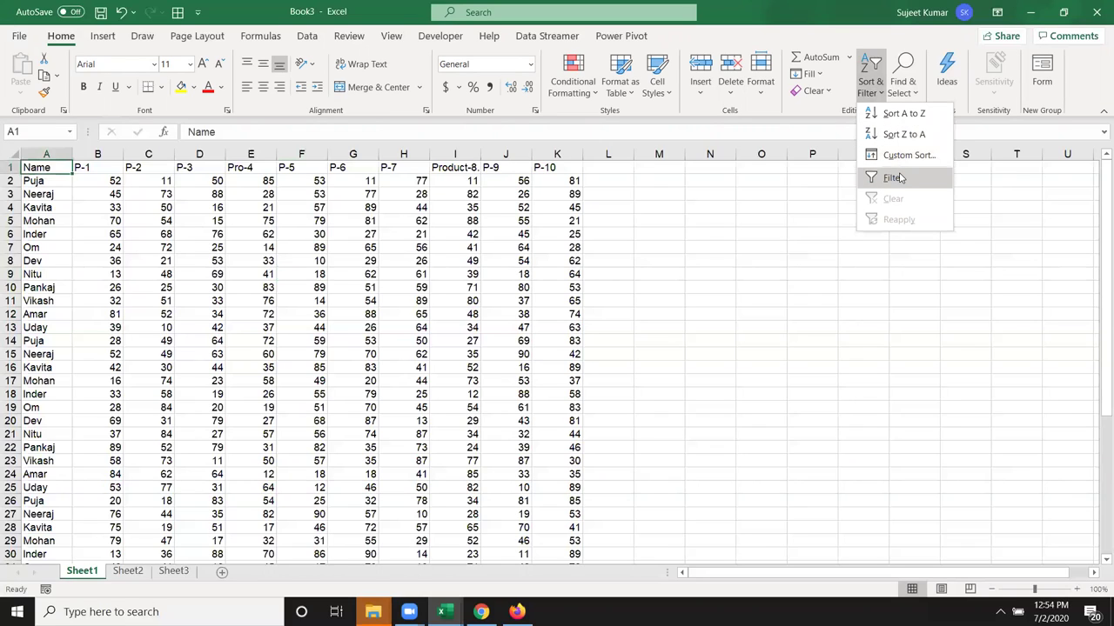
click(899, 178)
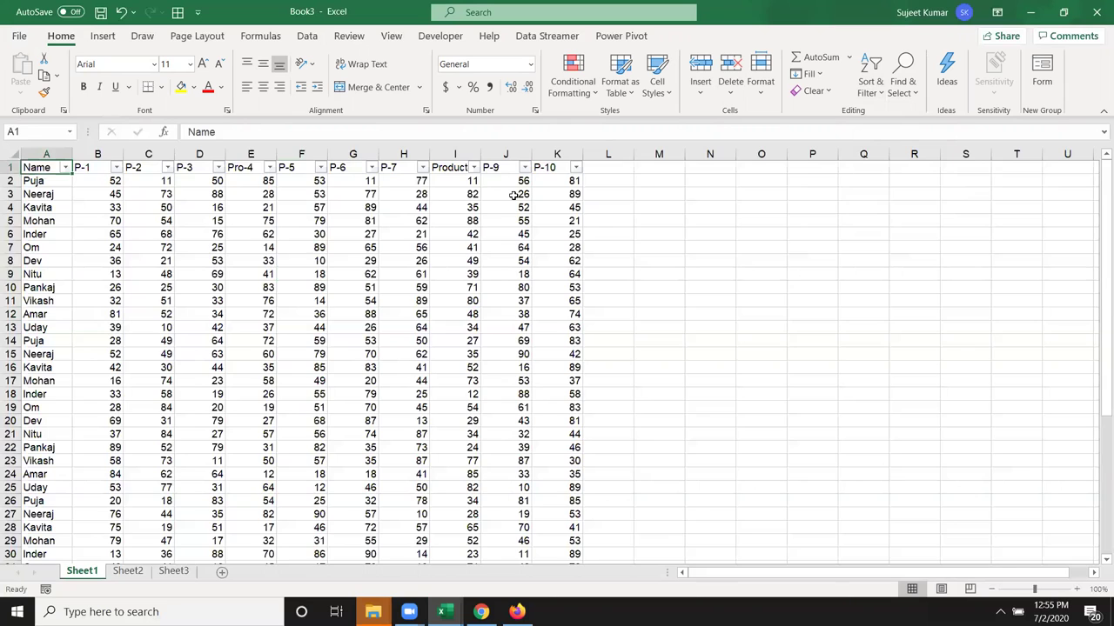
key(ctrl+shift+End)
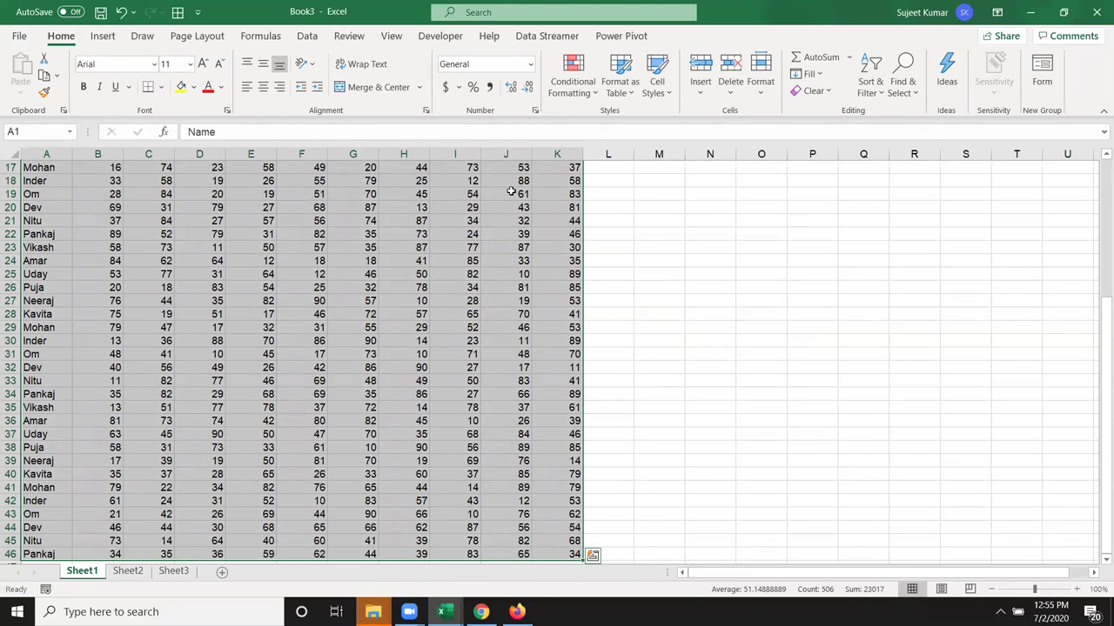
key(ctrl+shift+l)
key(ctrl+Home)
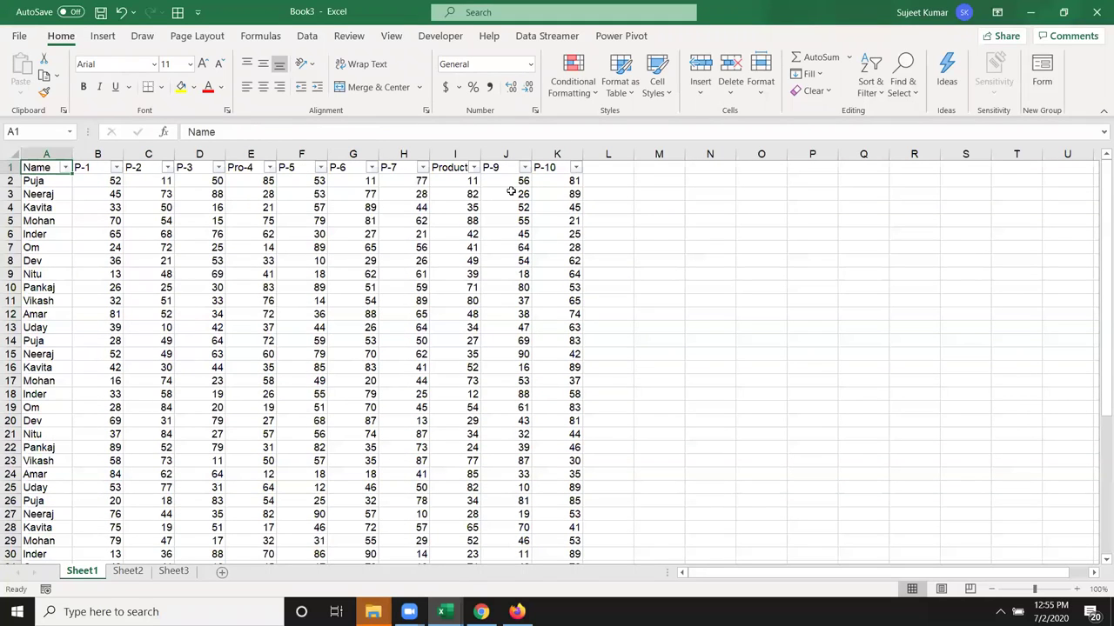
key(ctrl+shift+l)
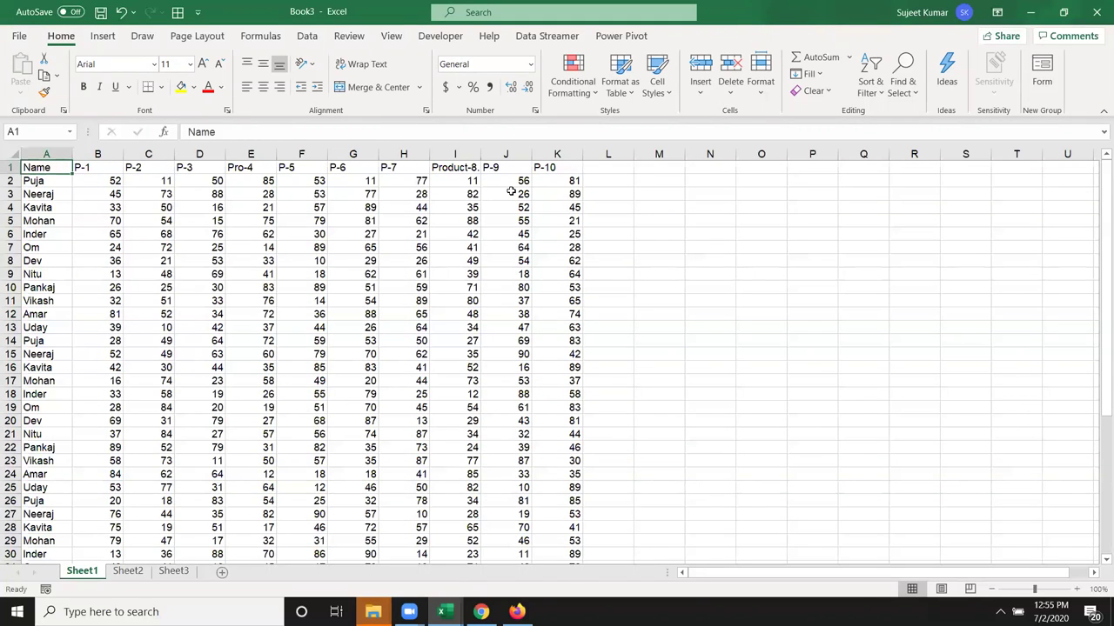
key(alt+F11)
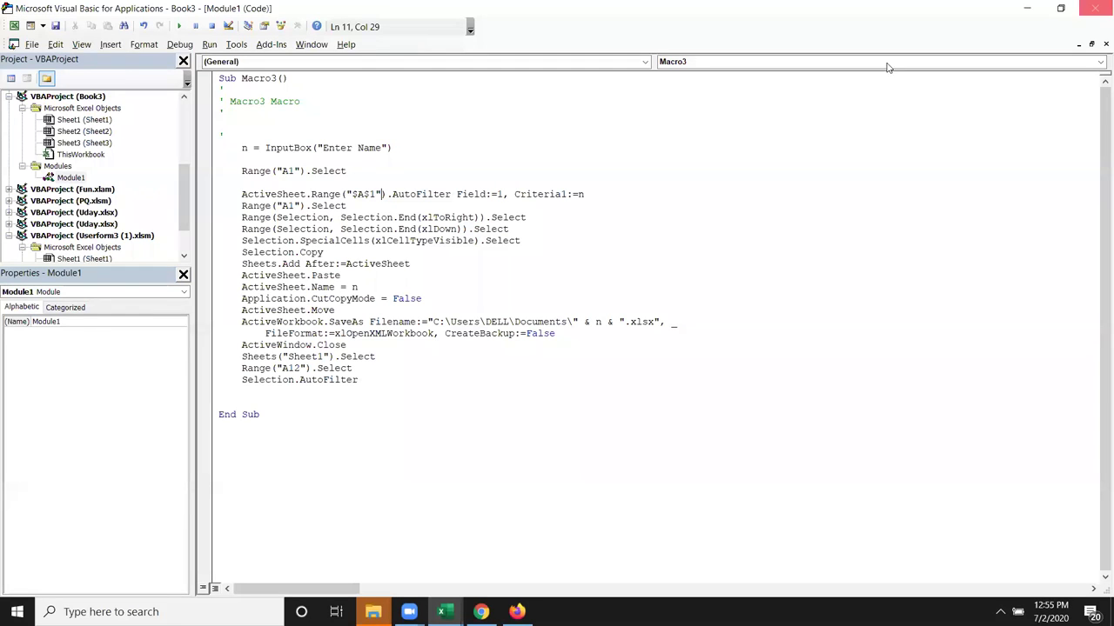
drag(224, 426, 218, 183)
drag(187, 104, 190, 58)
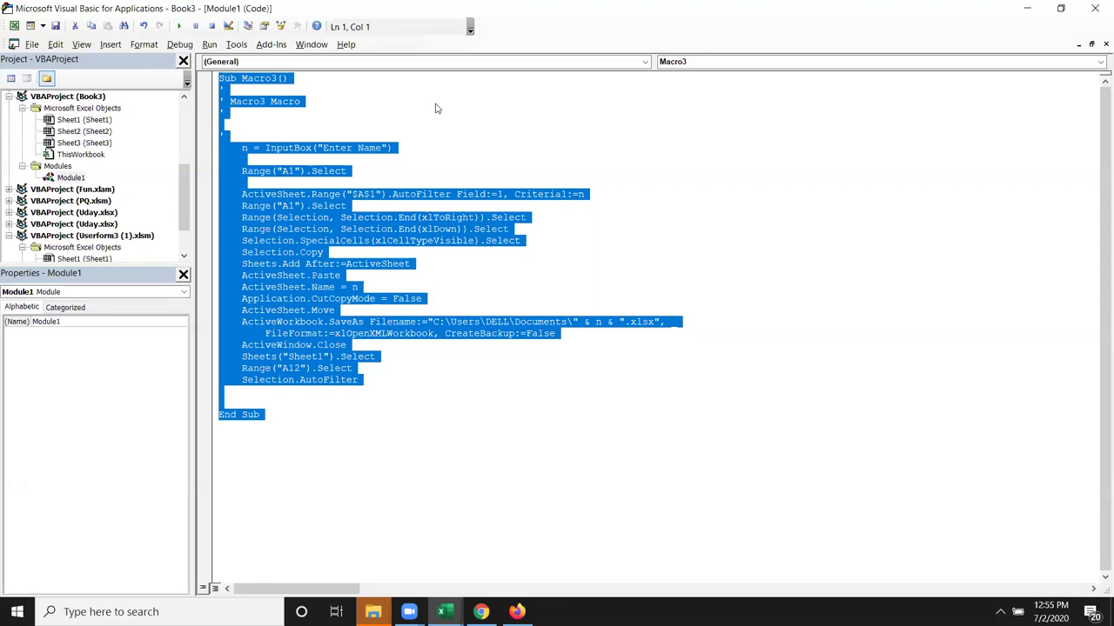
click(321, 123)
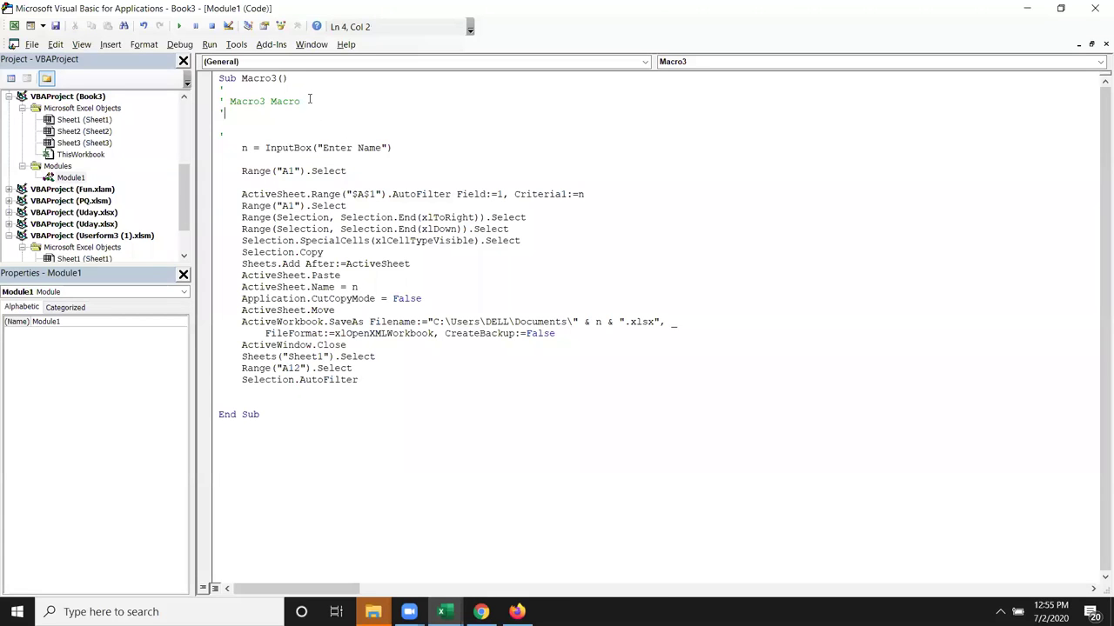
drag(398, 148, 237, 151)
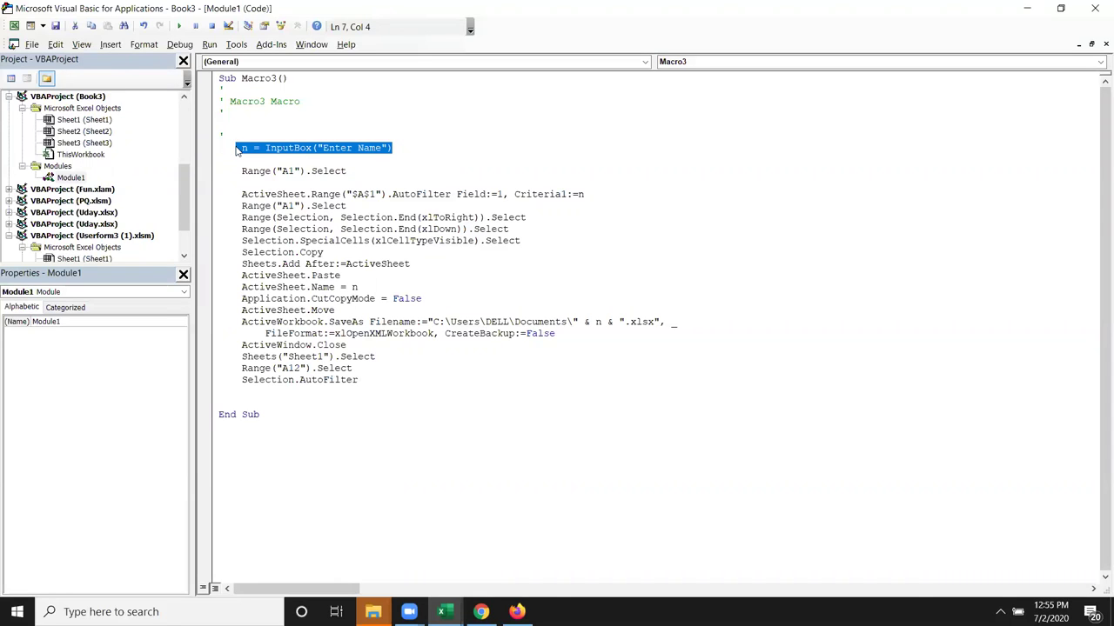
double_click(355, 196)
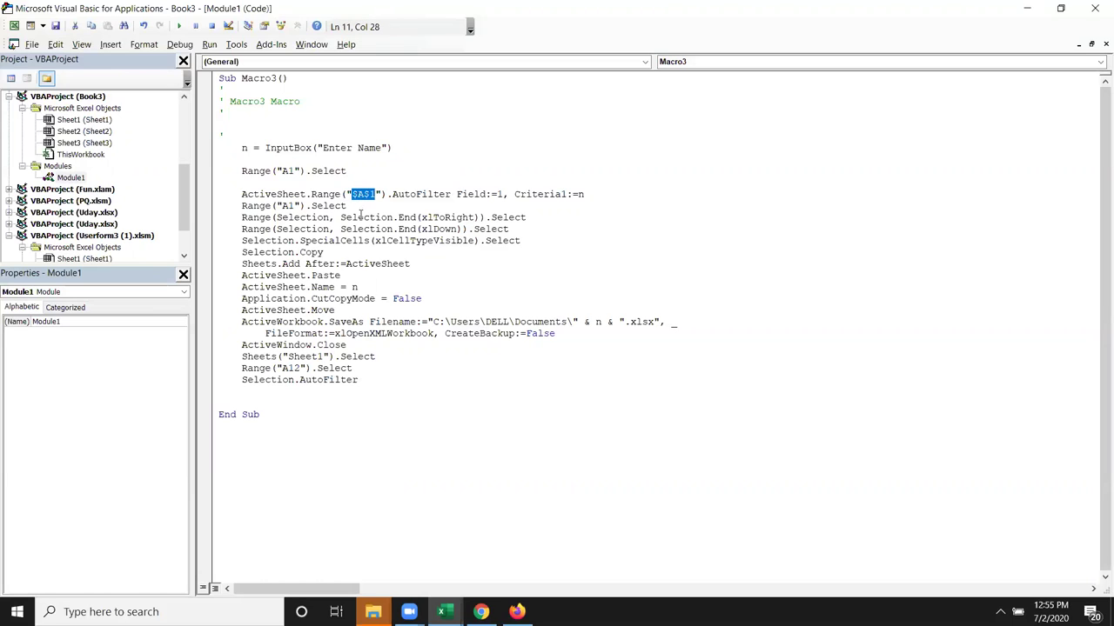
double_click(362, 218)
double_click(376, 264)
double_click(355, 287)
double_click(383, 333)
double_click(345, 322)
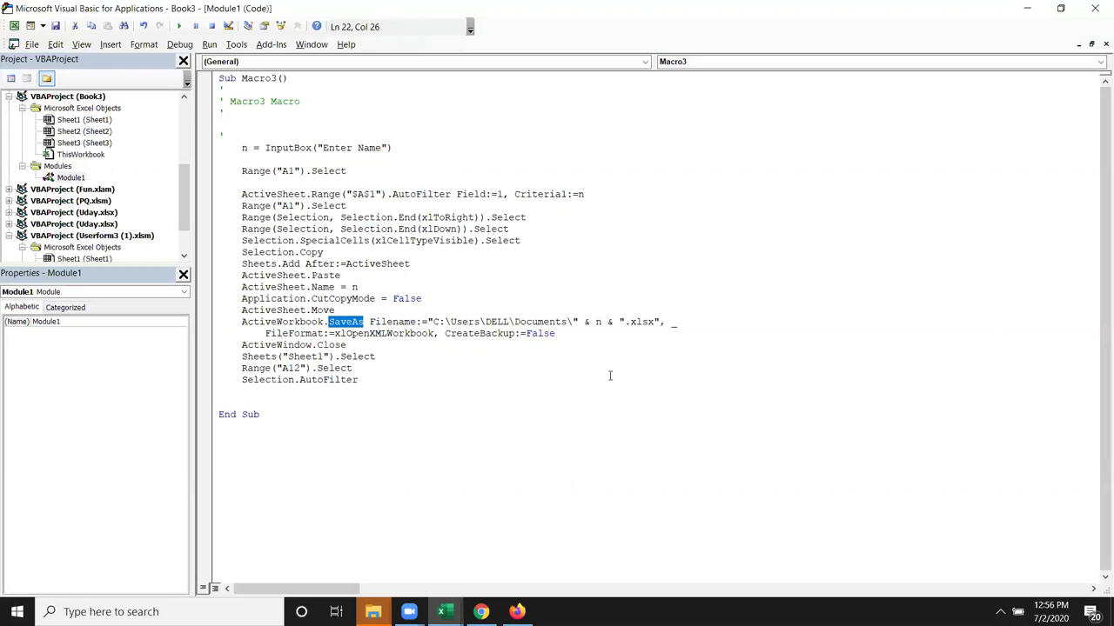
drag(608, 323, 578, 322)
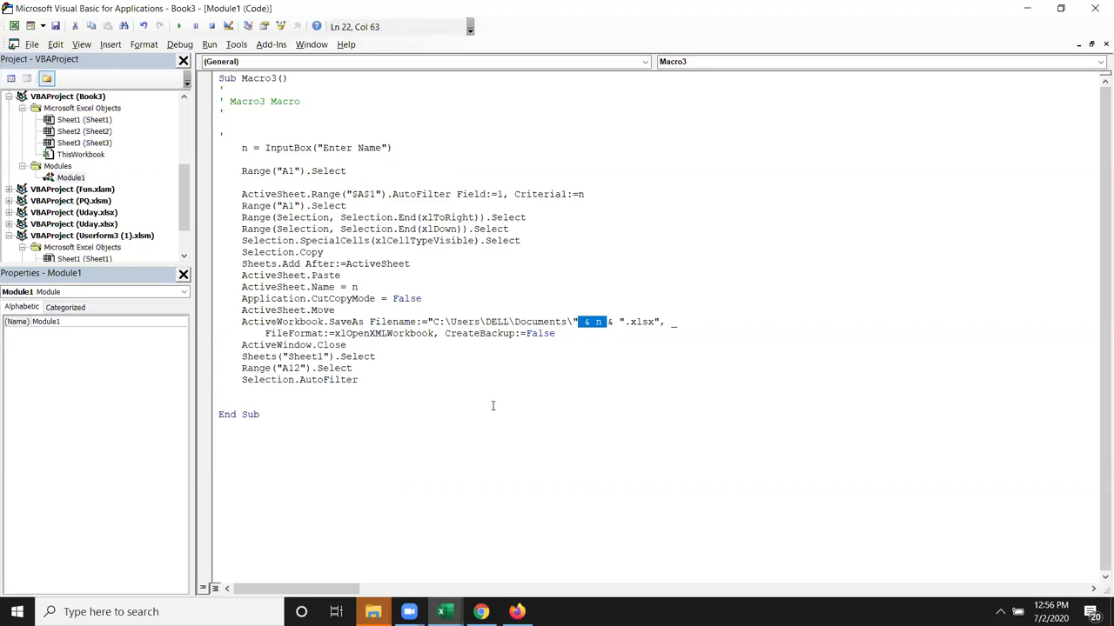
click(462, 410)
Close the Visual Basic editor, select cell K9, and switch to the empty Sheet2
click(1095, 14)
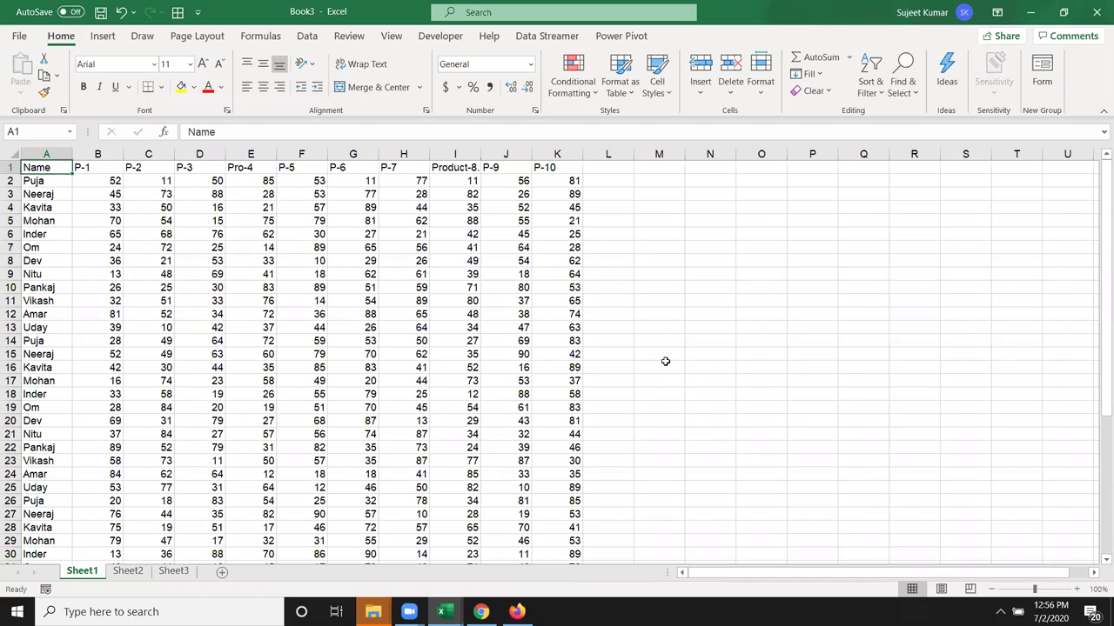
click(570, 276)
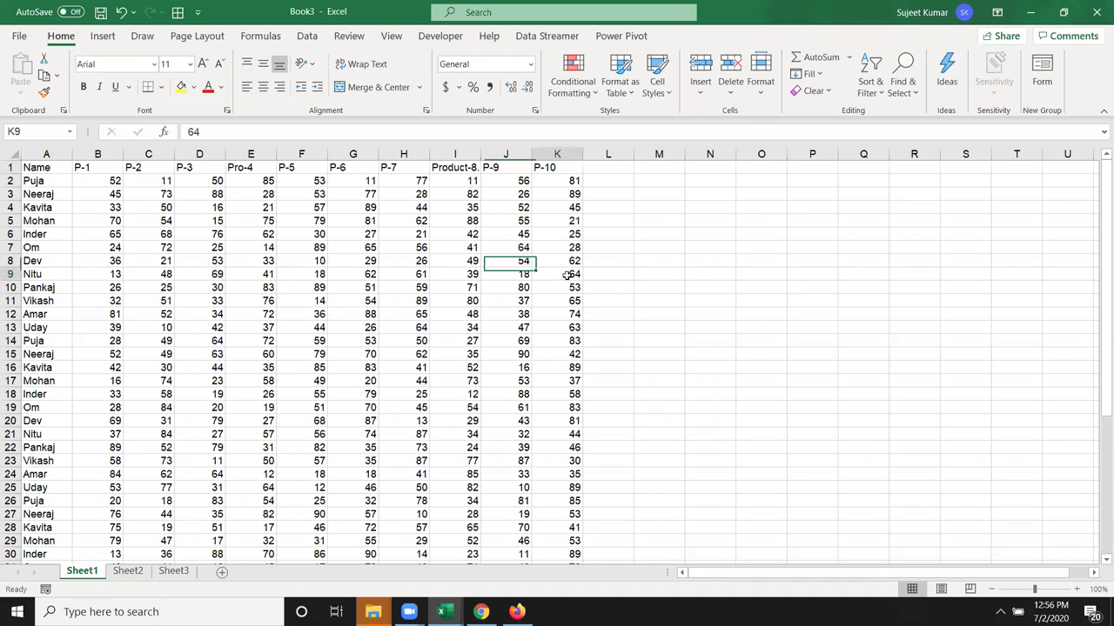
click(137, 576)
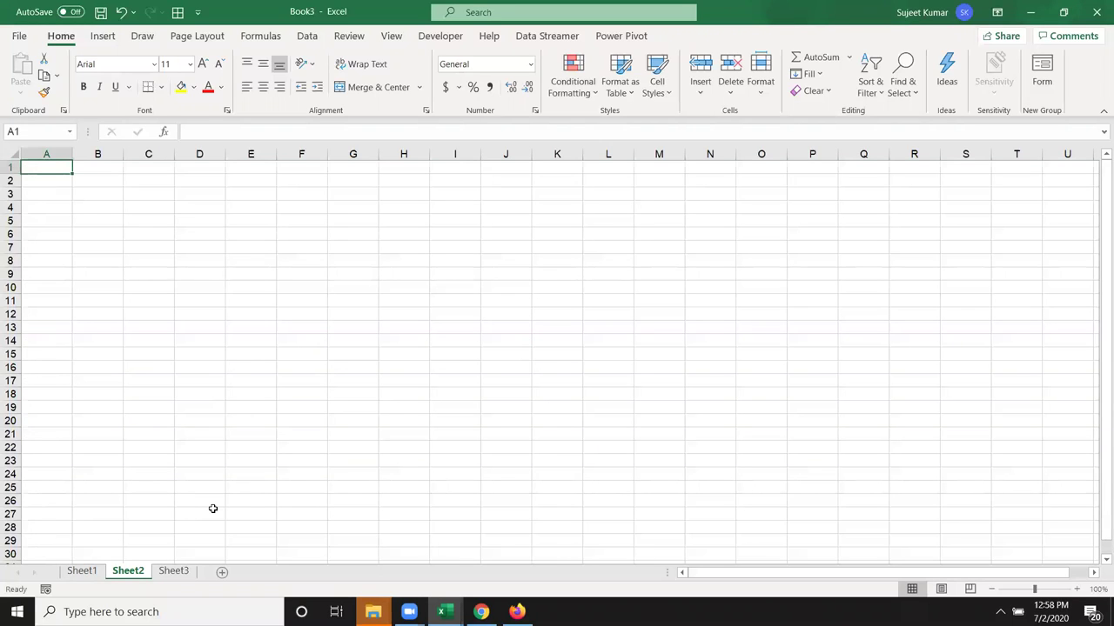
Record a default-named macro that merges D3:H11 with Merge & Center, then unmerges it
drag(218, 190, 426, 304)
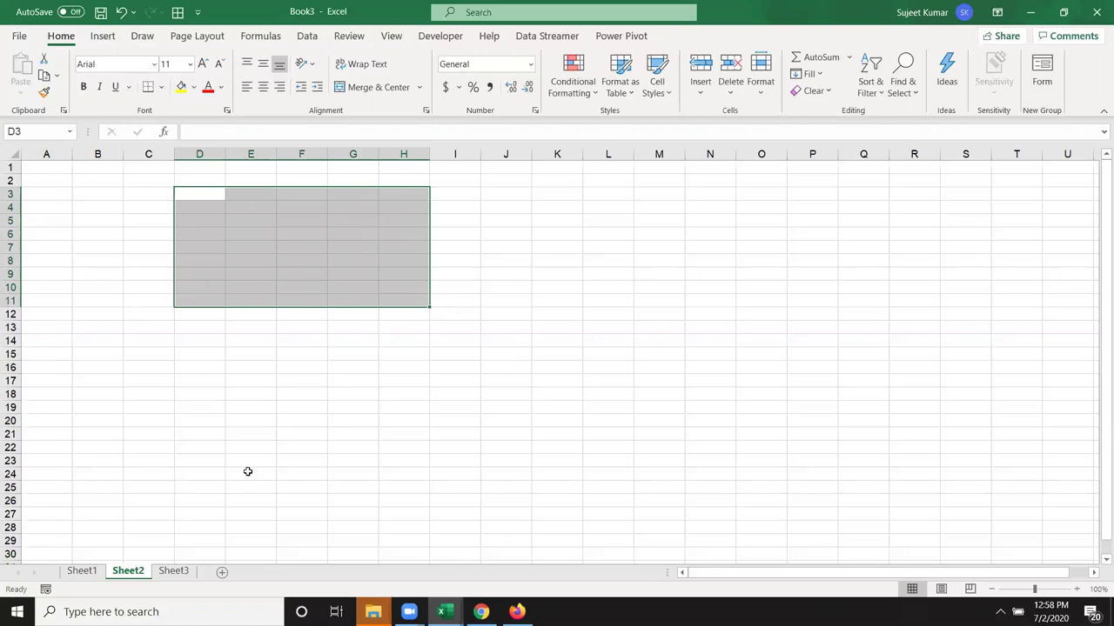
click(46, 590)
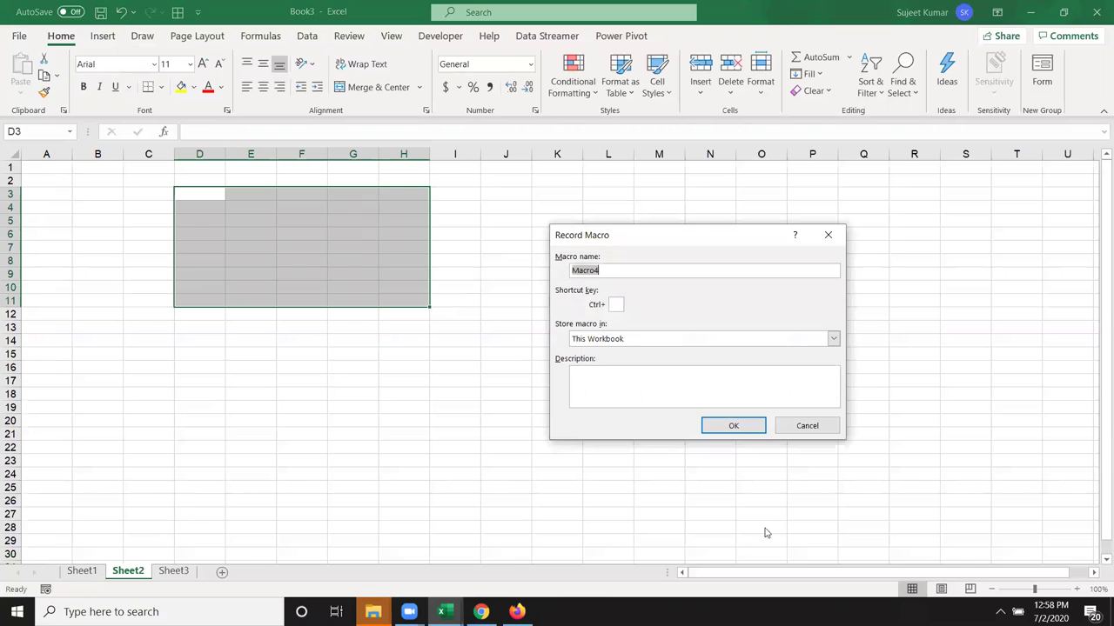
click(735, 430)
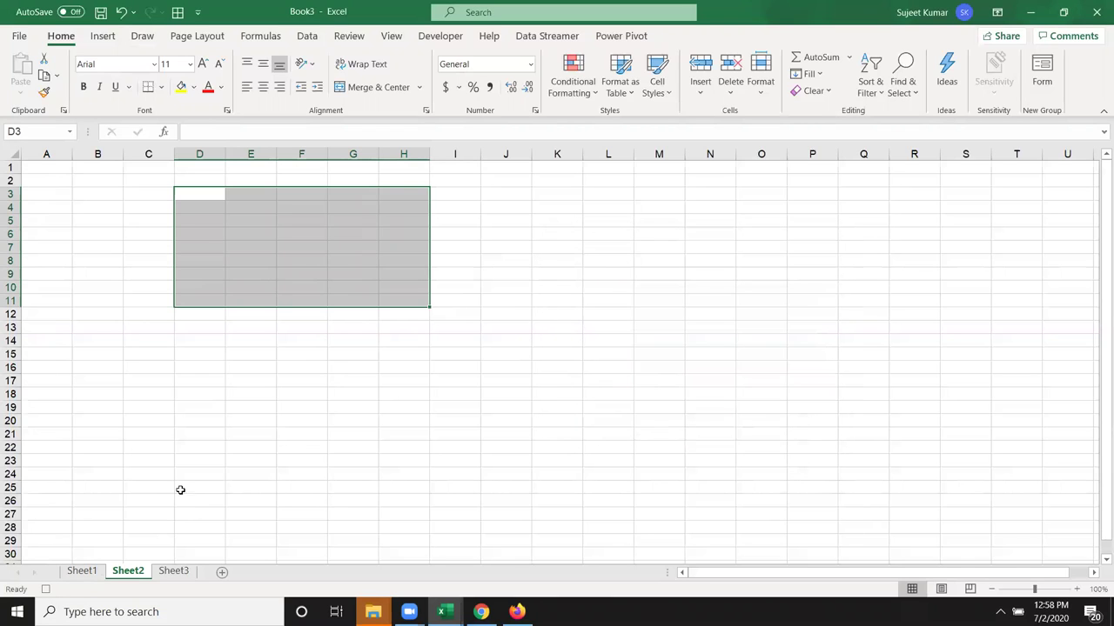
click(353, 91)
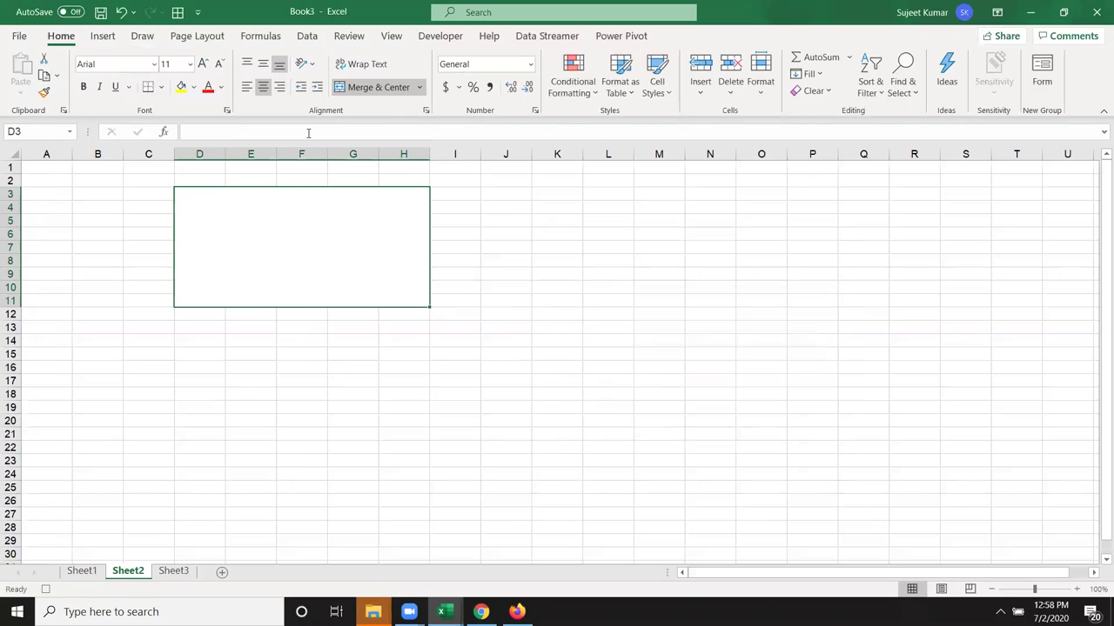
click(376, 89)
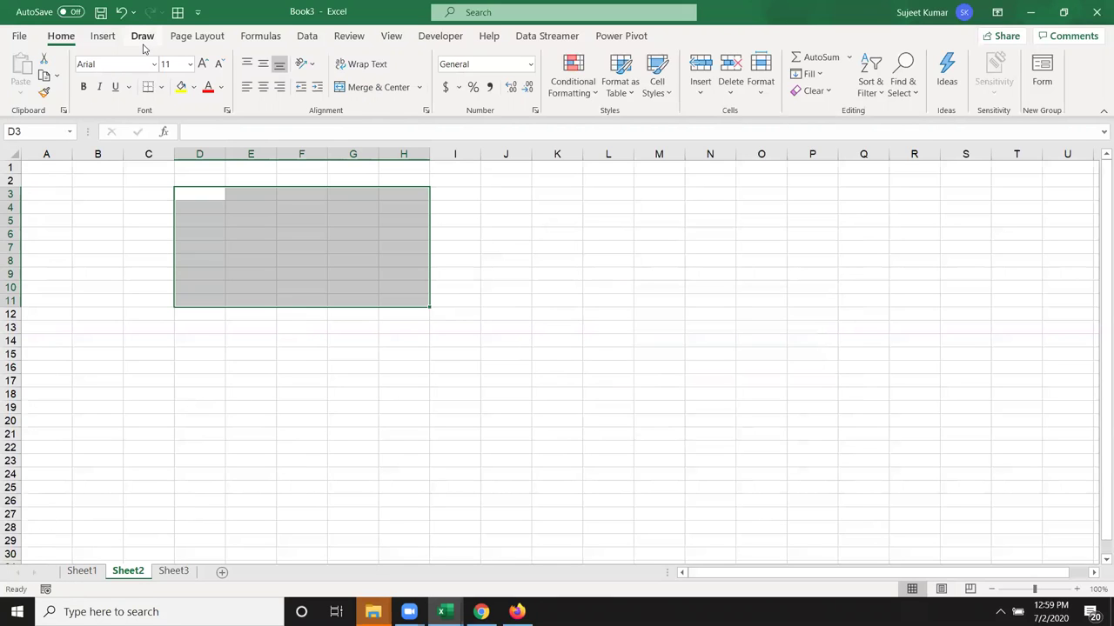
click(441, 35)
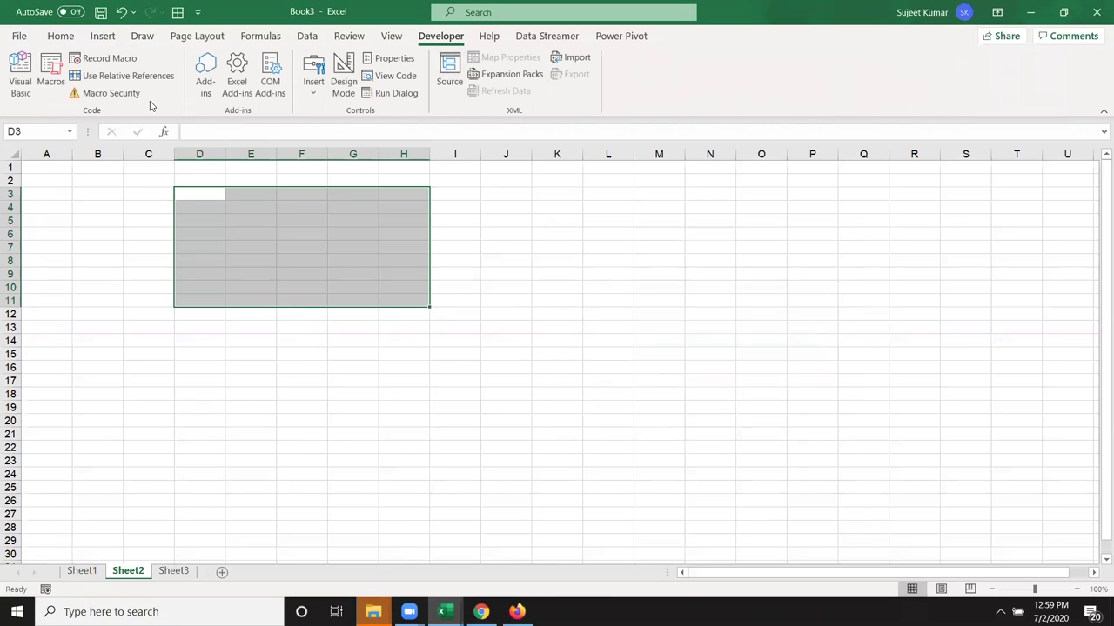
Open Macro4's code for editing and insert blank lines after With Selection
click(51, 74)
click(616, 268)
click(808, 290)
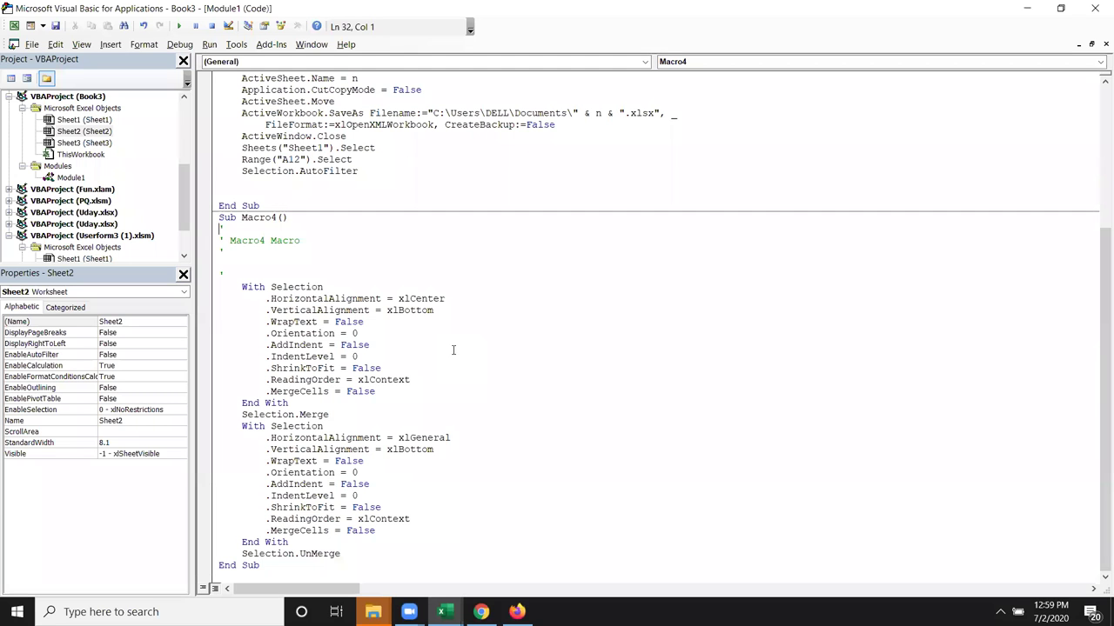
click(349, 425)
key(Return)
key(Return)
key(Return)
key(Up)
key(Up)
key(Up)
key(Return)
key(Return)
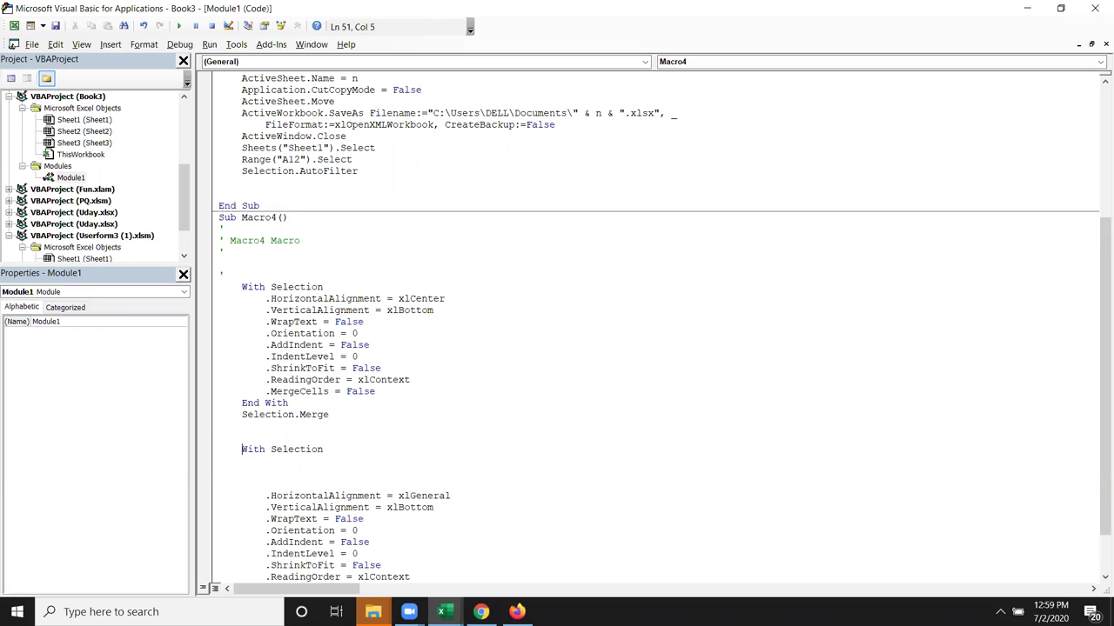
Delete both With Selection…End With blocks, keeping only Selection.Merge and Selection.UnMerge
drag(332, 424, 241, 418)
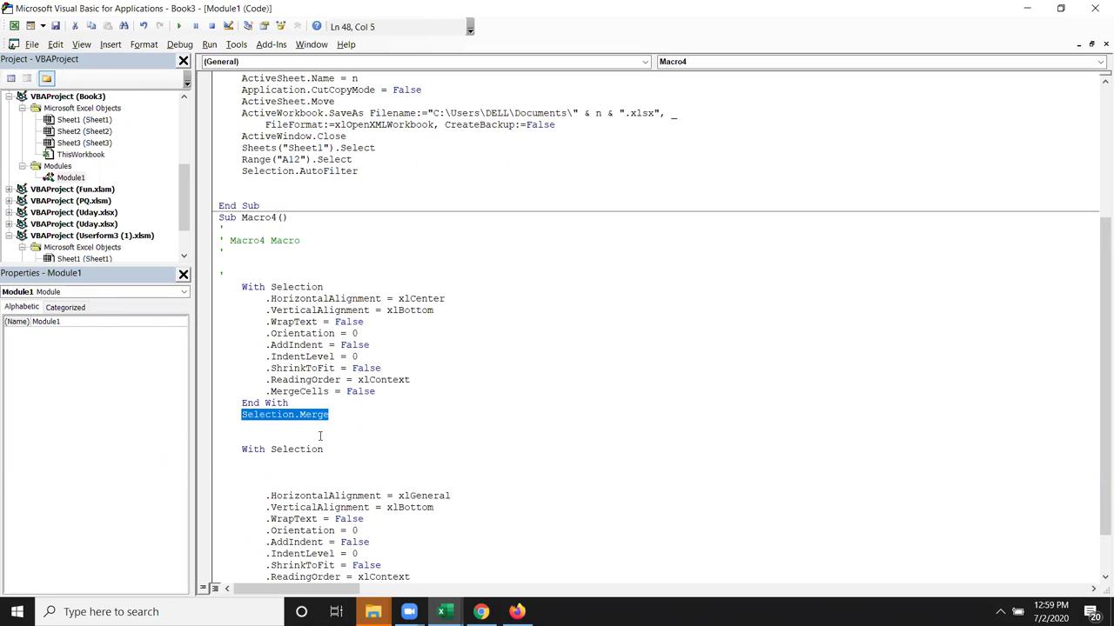
mouse_move(303, 405)
mouse_down()
mouse_move(239, 311)
mouse_move(234, 273)
mouse_up()
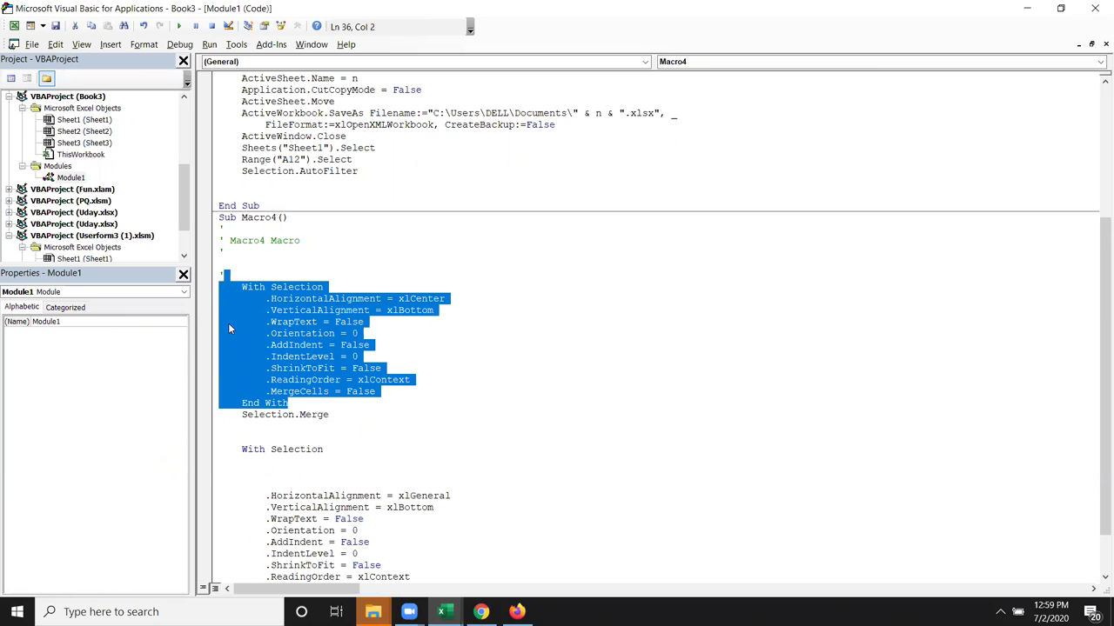
key(Delete)
mouse_move(329, 357)
mouse_down()
mouse_move(247, 356)
mouse_move(329, 497)
mouse_move(374, 538)
mouse_up()
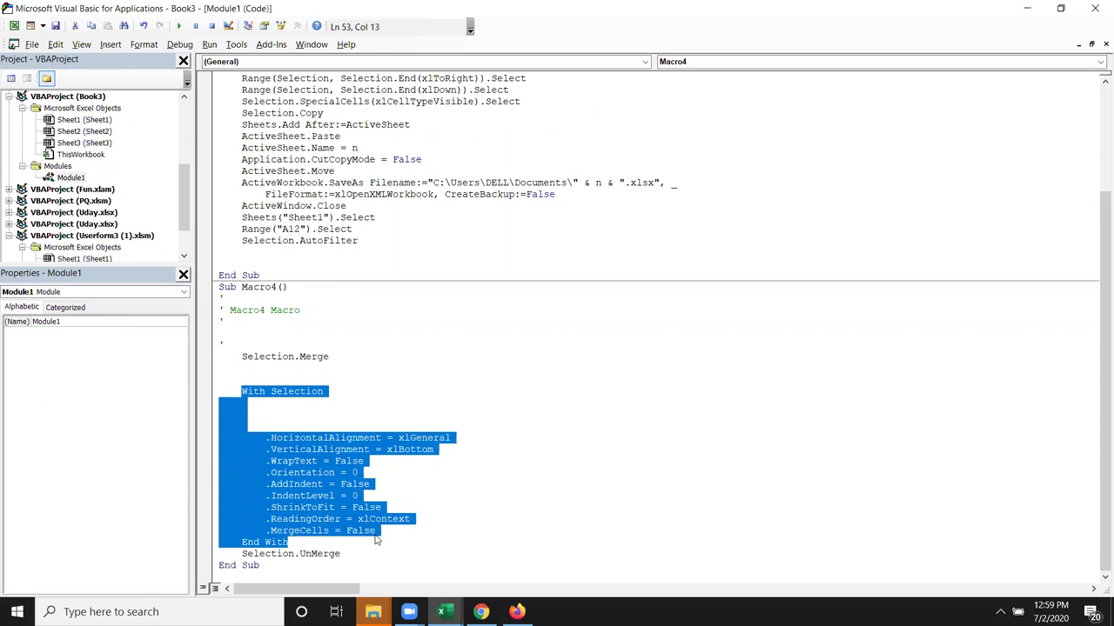
key(Delete)
drag(330, 496, 244, 496)
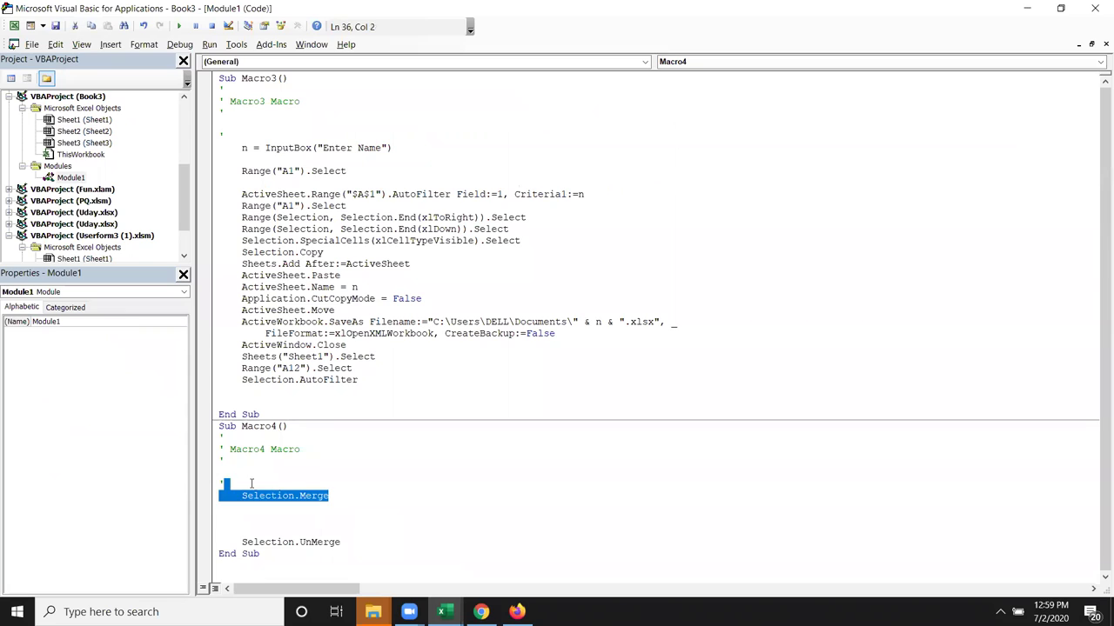
drag(364, 543, 268, 534)
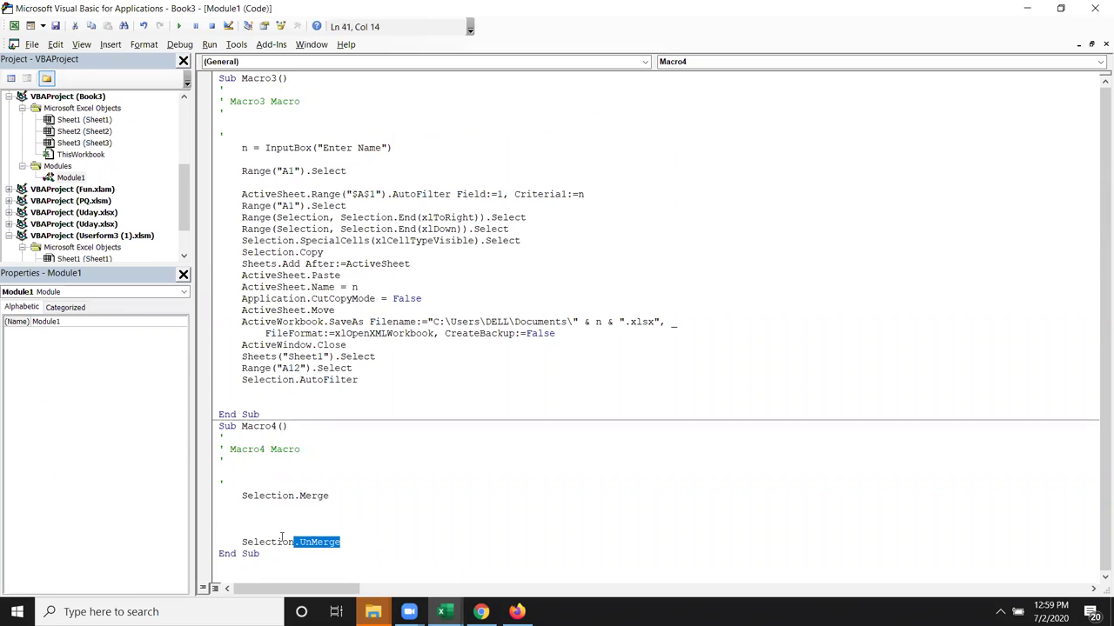
click(273, 510)
key(alt+F11)
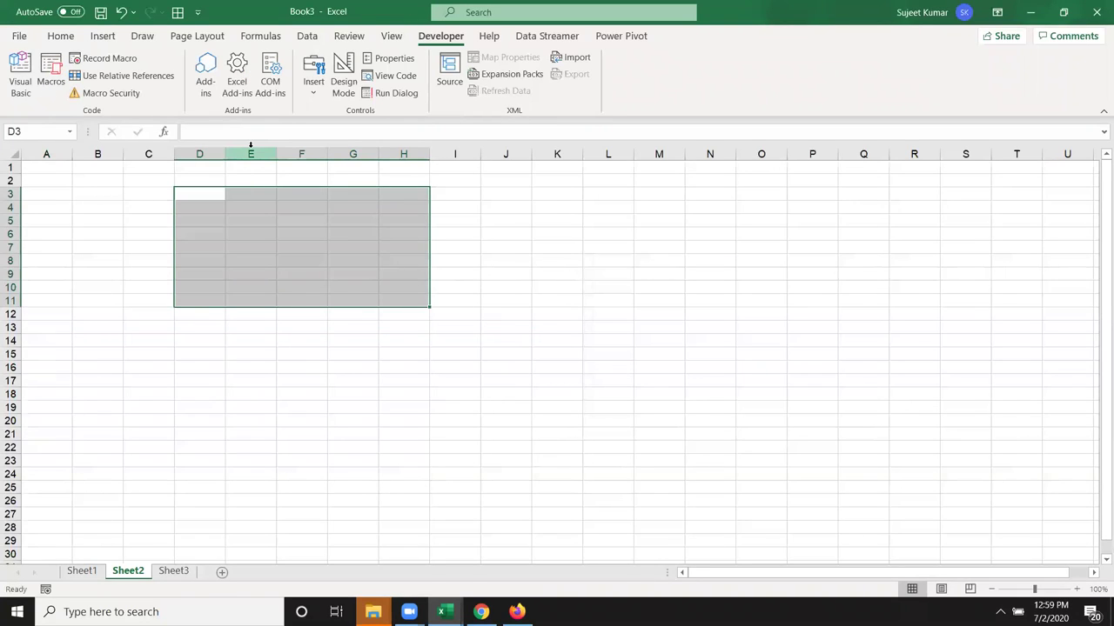
key(alt+F11)
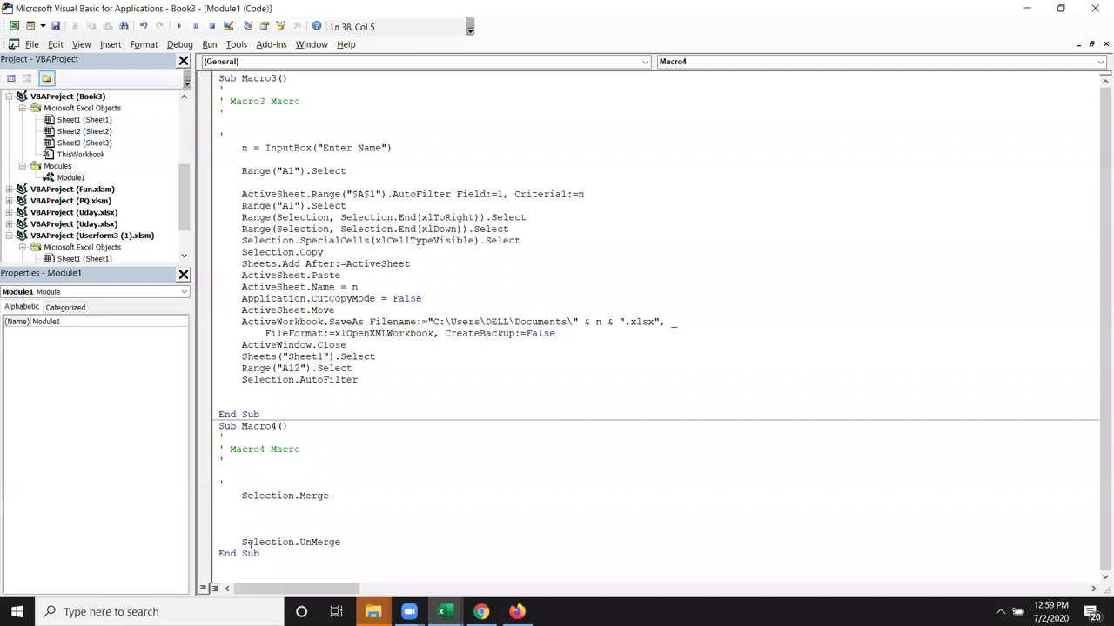
click(241, 535)
click(245, 541)
key(Left)
text(')
click(378, 509)
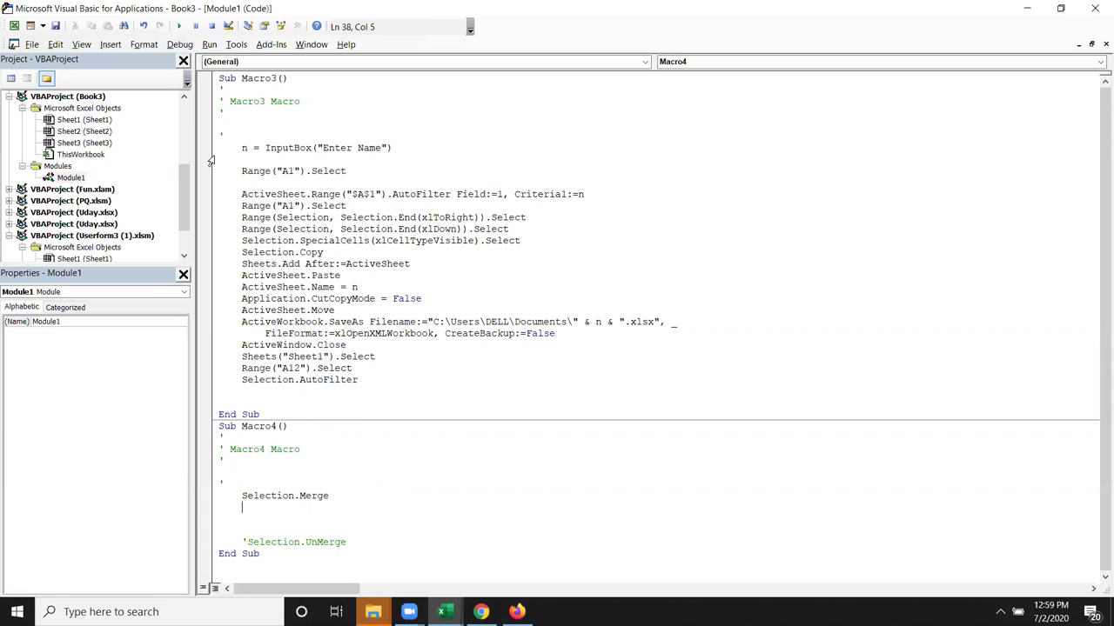
key(alt+F11)
key(alt+F11)
click(241, 493)
text(')
click(249, 542)
key(BackSpace)
click(275, 518)
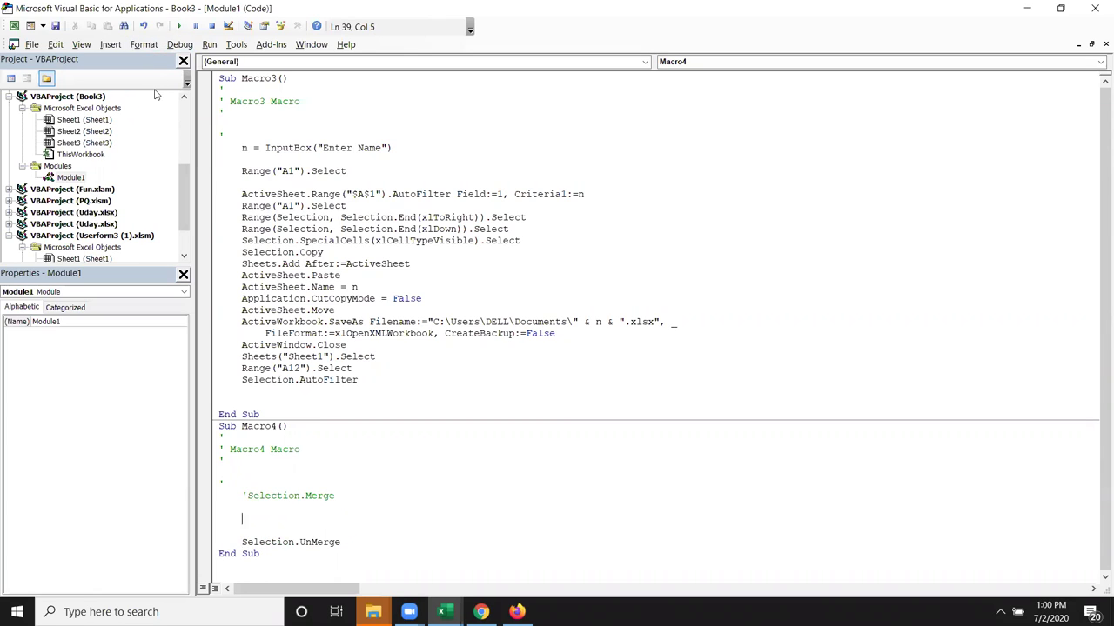
key(alt+F11)
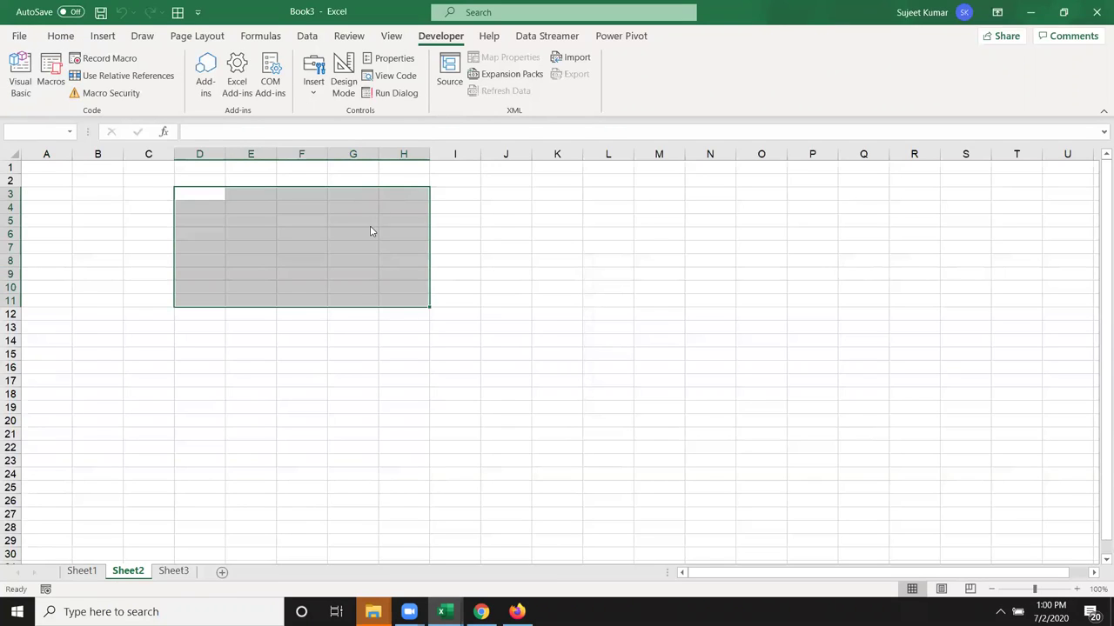
key(alt+F11)
click(247, 495)
key(BackSpace)
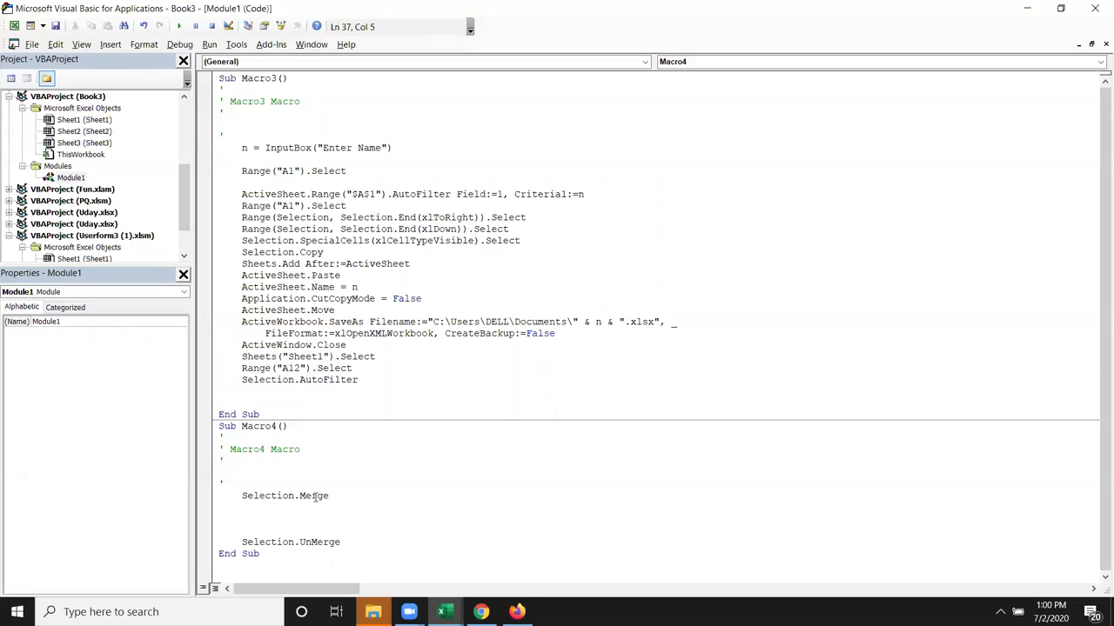
double_click(317, 496)
double_click(308, 543)
click(307, 542)
key(alt+F11)
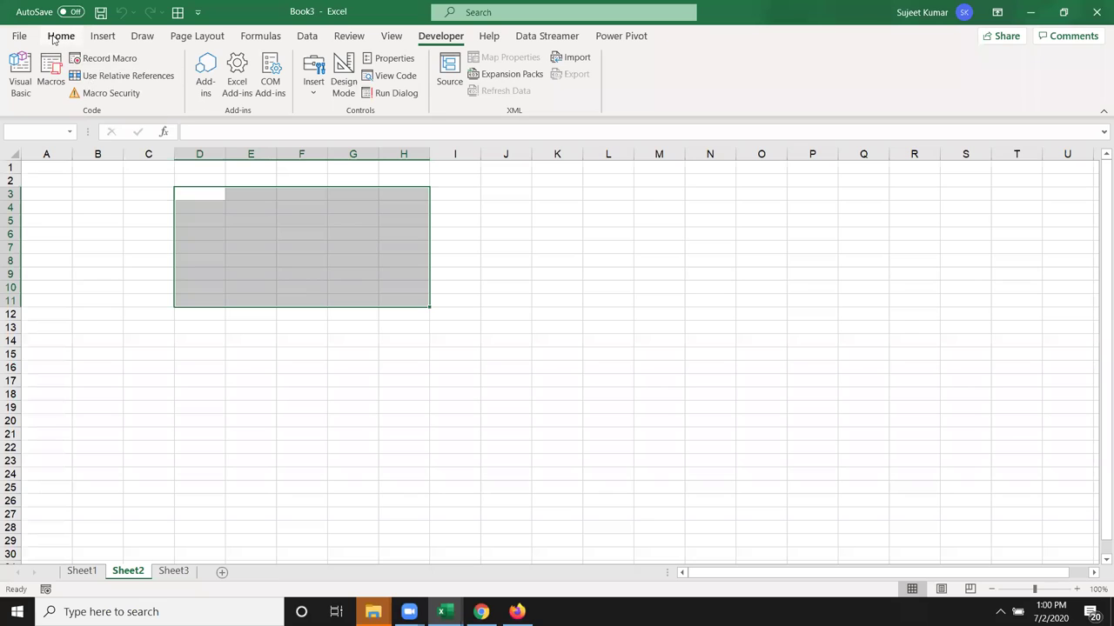
click(56, 37)
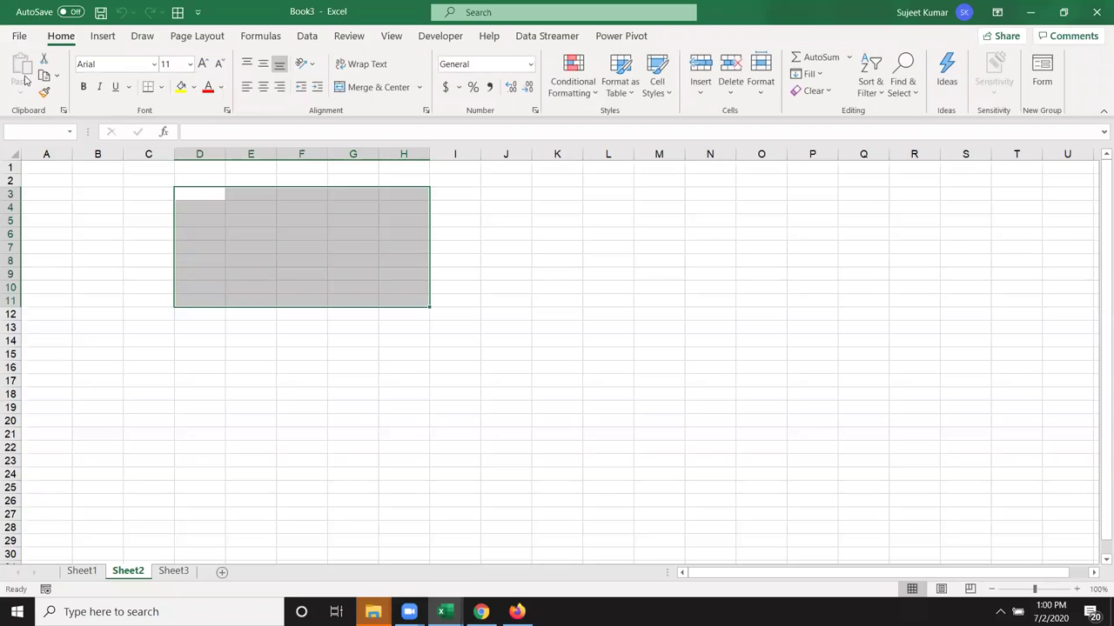
Open and close the File backstage view, then switch to the VBA editor with Alt+Tab
click(19, 36)
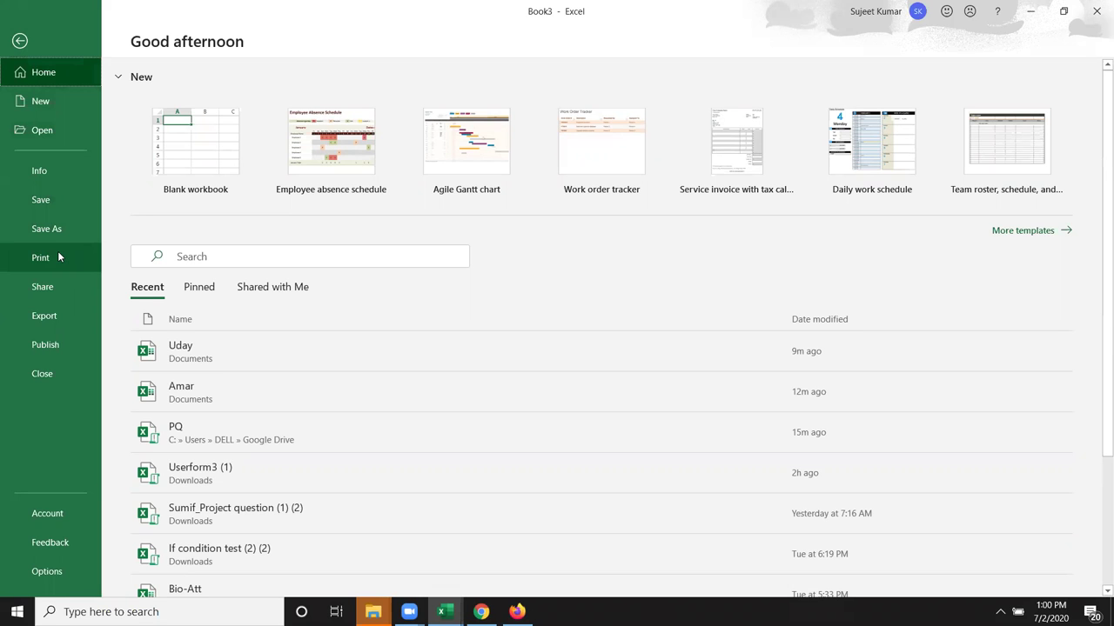
click(21, 42)
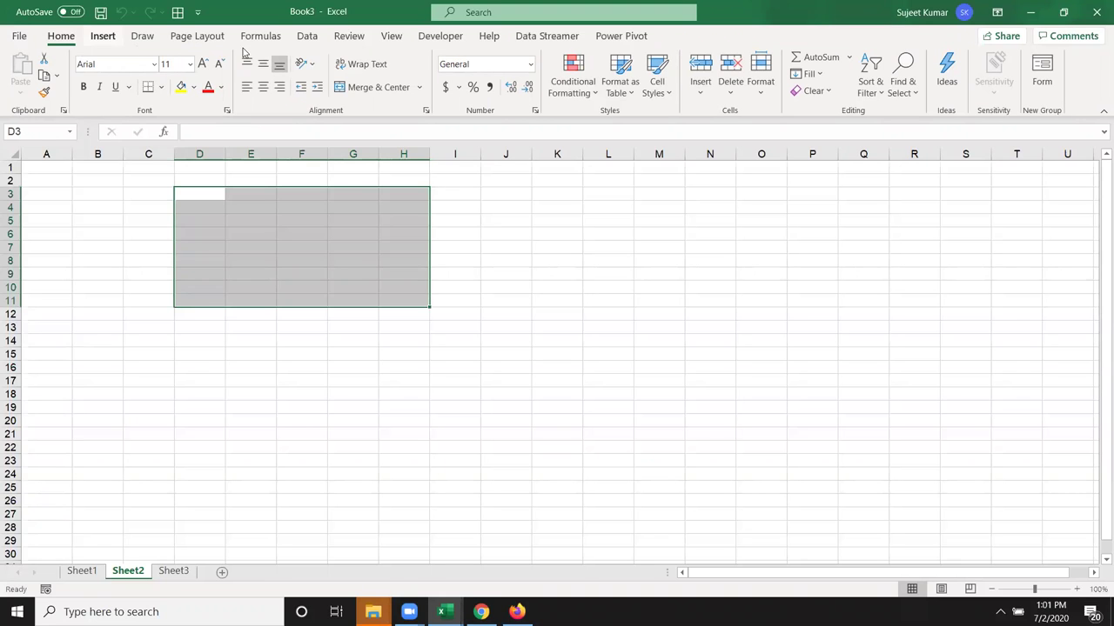
scroll(432, 52, down, 1)
scroll(449, 52, down, 2)
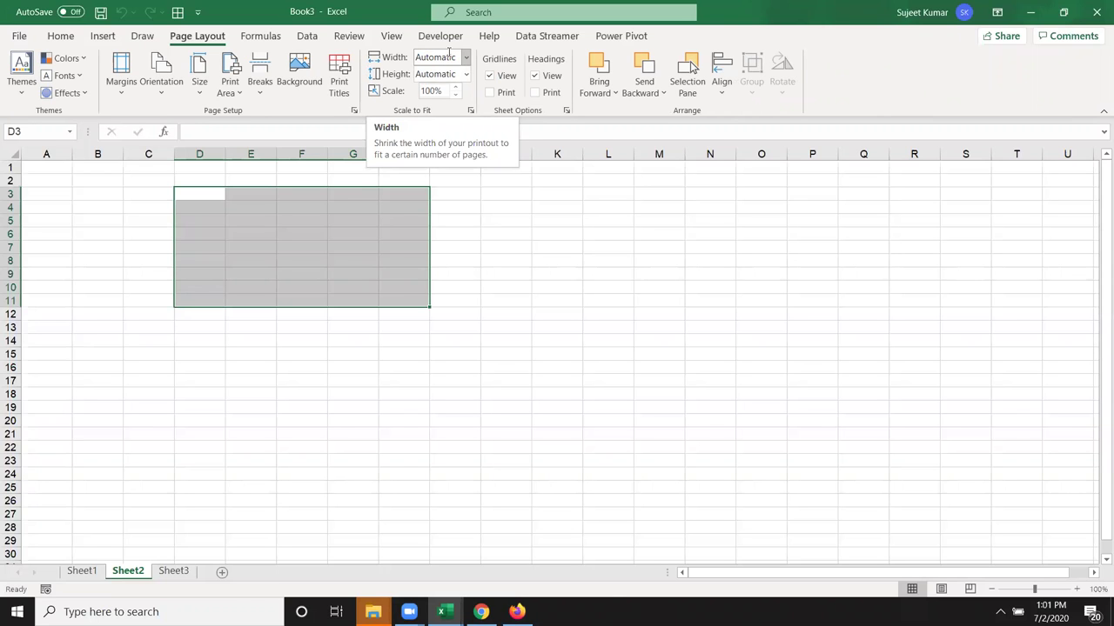
key(alt+Tab)
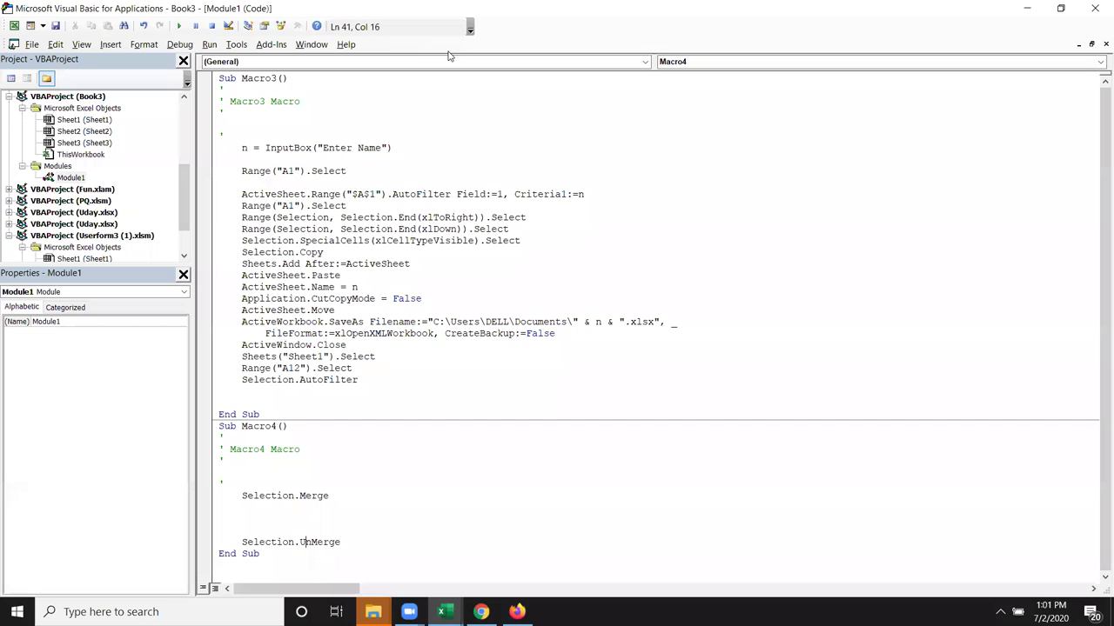
Review Macro3's body code, then minimize the VBA editor to return to Excel
drag(219, 392, 245, 148)
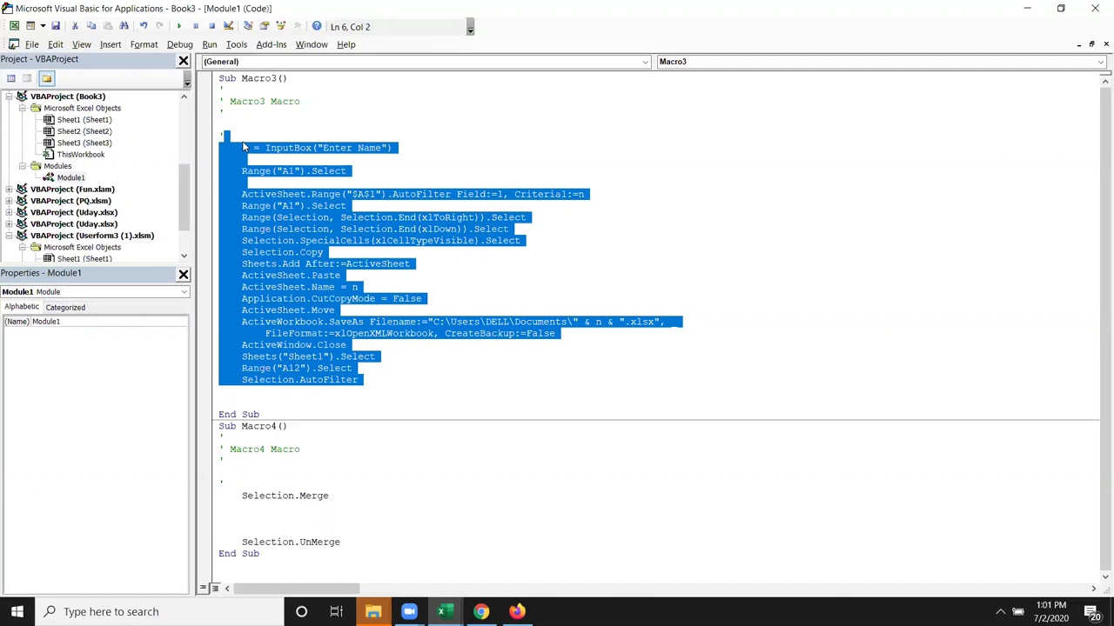
click(1024, 10)
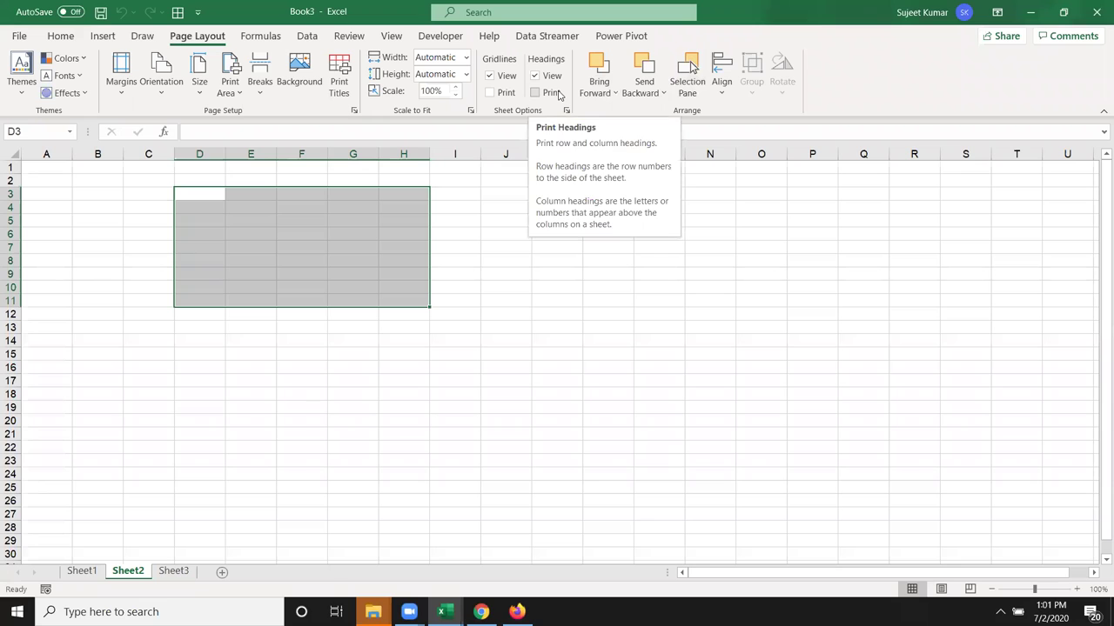
Show the Conditional Formatting dropdown from the Home tab
click(62, 38)
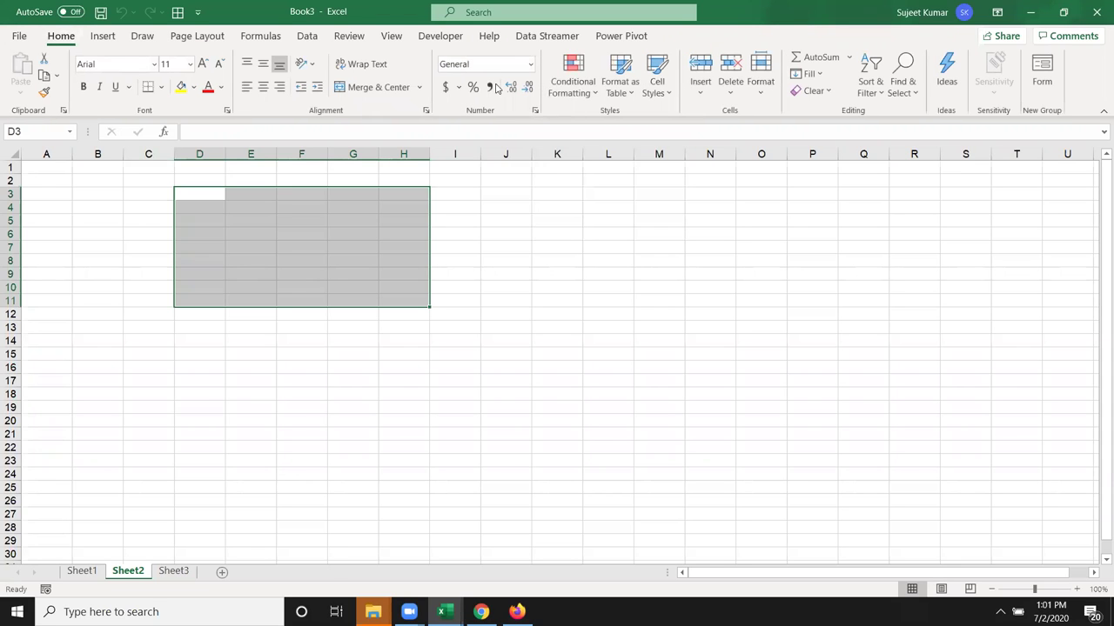
click(584, 83)
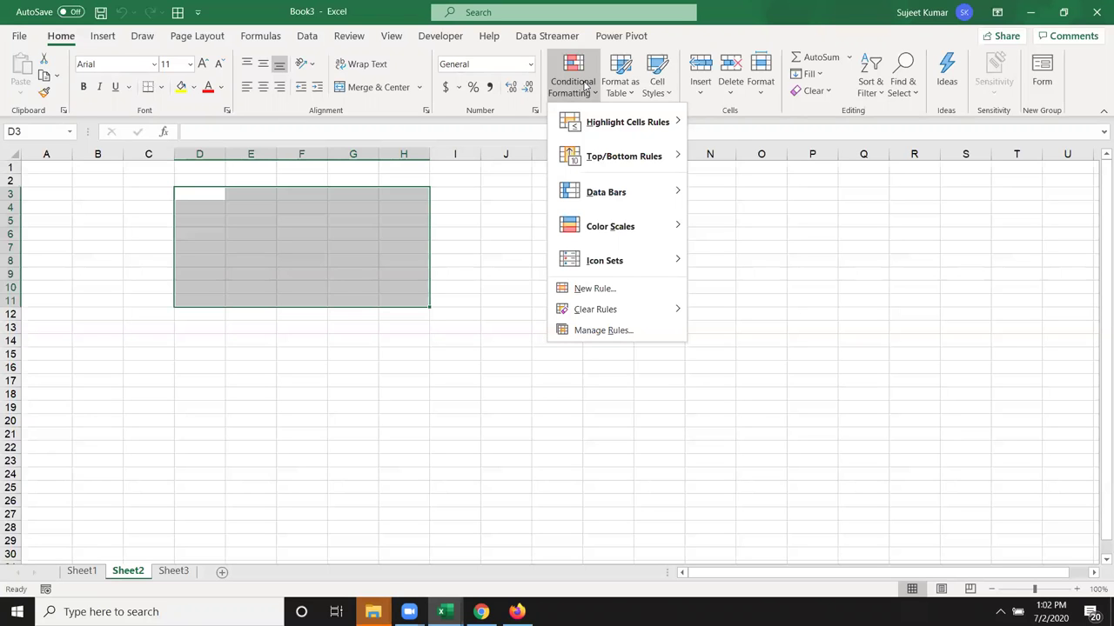
Minimize all windows with Windows+D to reveal the desktop wallpaper
key(super+d)
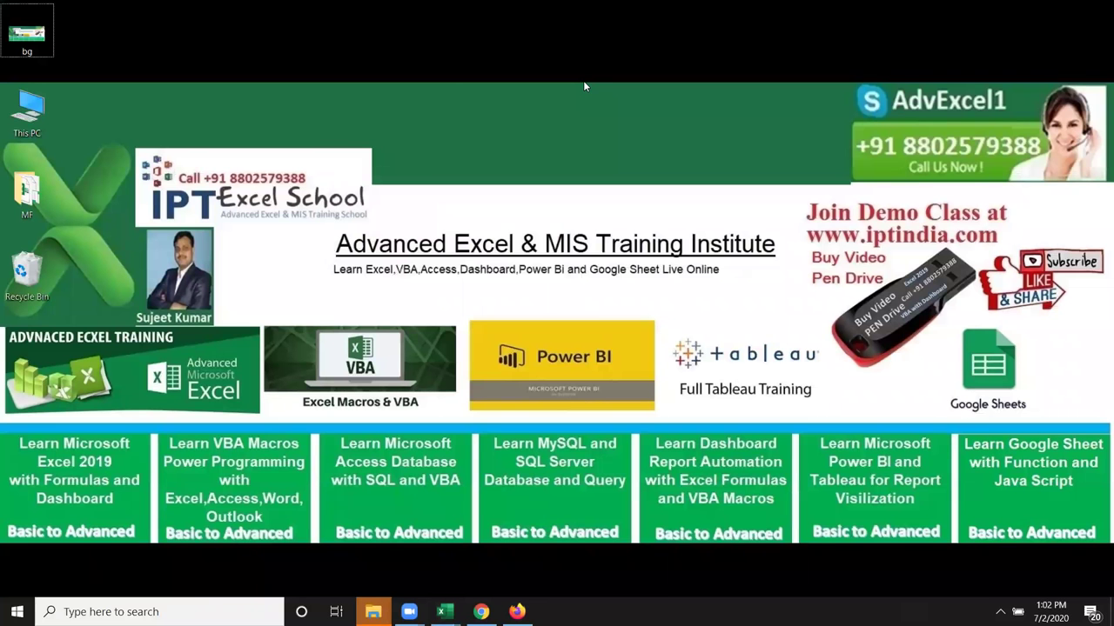